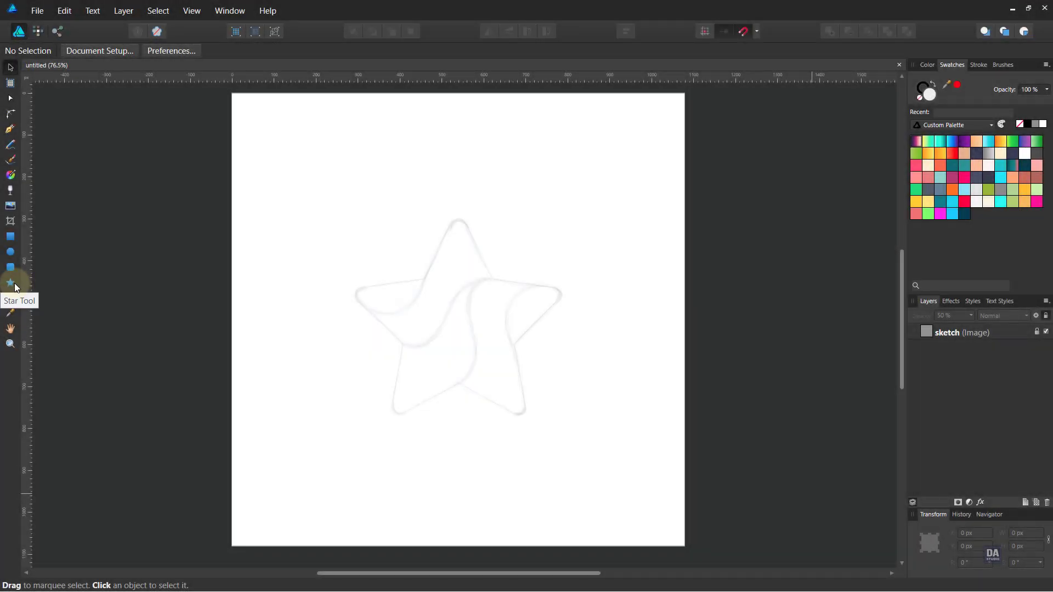
Switch to the Star Tool to draw over the faint star sketch.
left_click(12, 284)
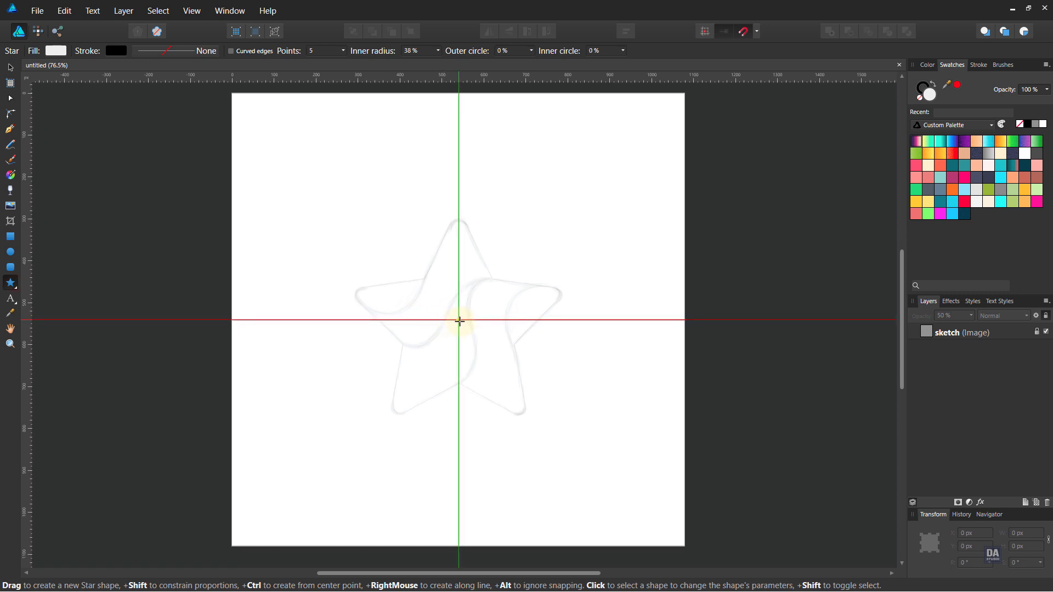
Draw a five-point star from the sketch's centre, enlarged to cover the sketch.
left_click_drag(460, 321, 583, 428)
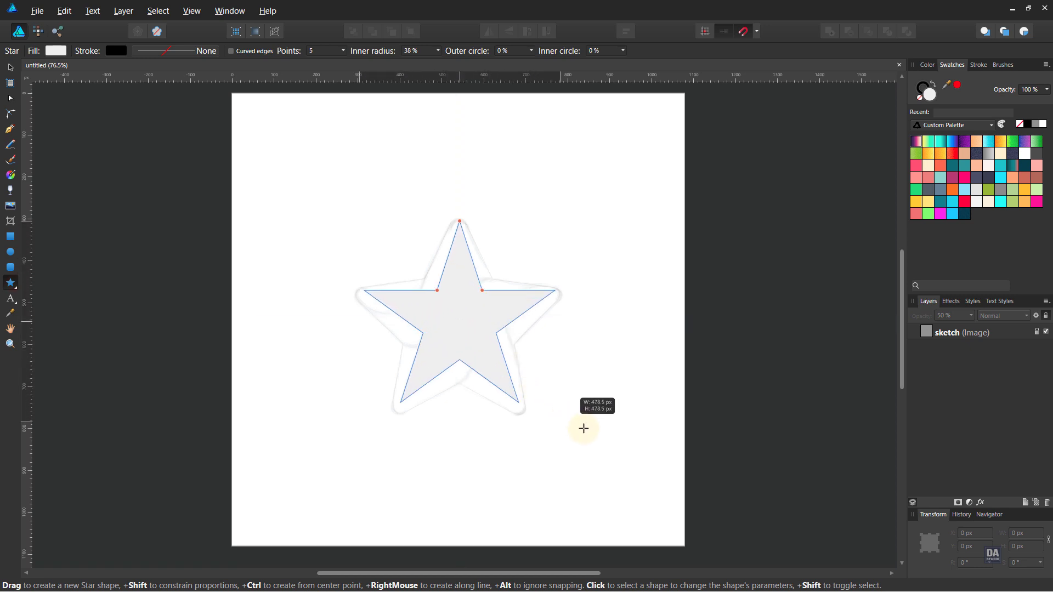
left_click_drag(583, 428, 606, 442)
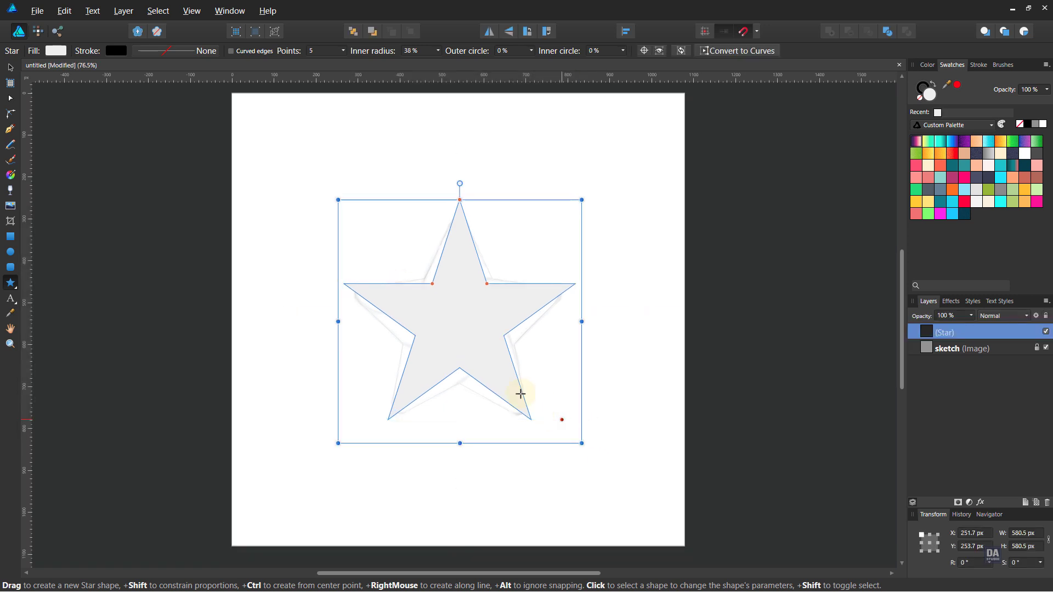
key("z")
left_click_drag(475, 322, 545, 353)
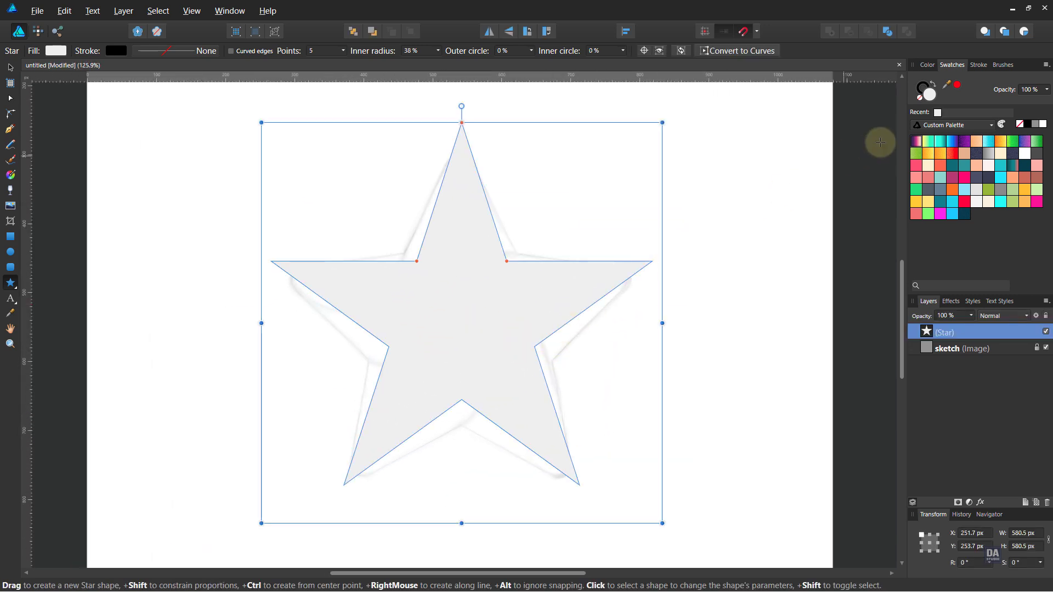
Remove the star's fill and set its outline width to 5 pt.
left_click(919, 98)
left_click(981, 65)
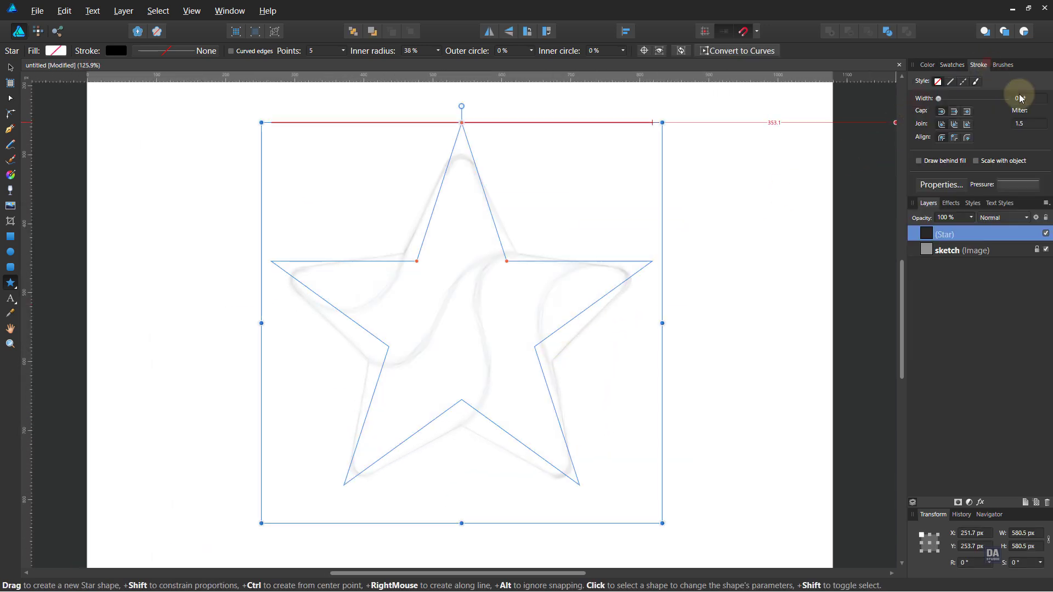
scroll(1020, 99, "up", 4)
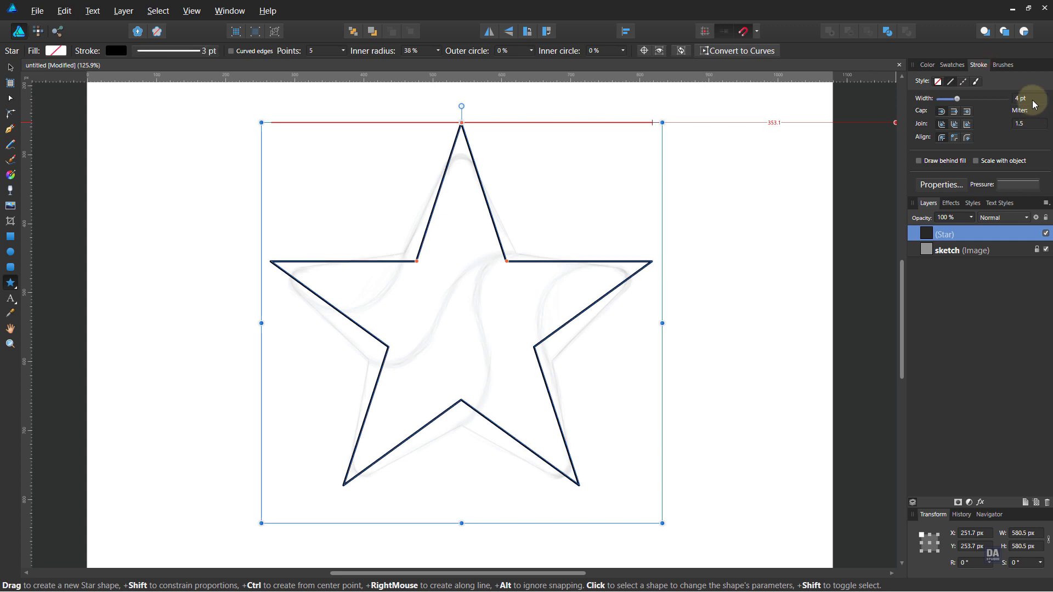
scroll(1033, 104, "up", 1)
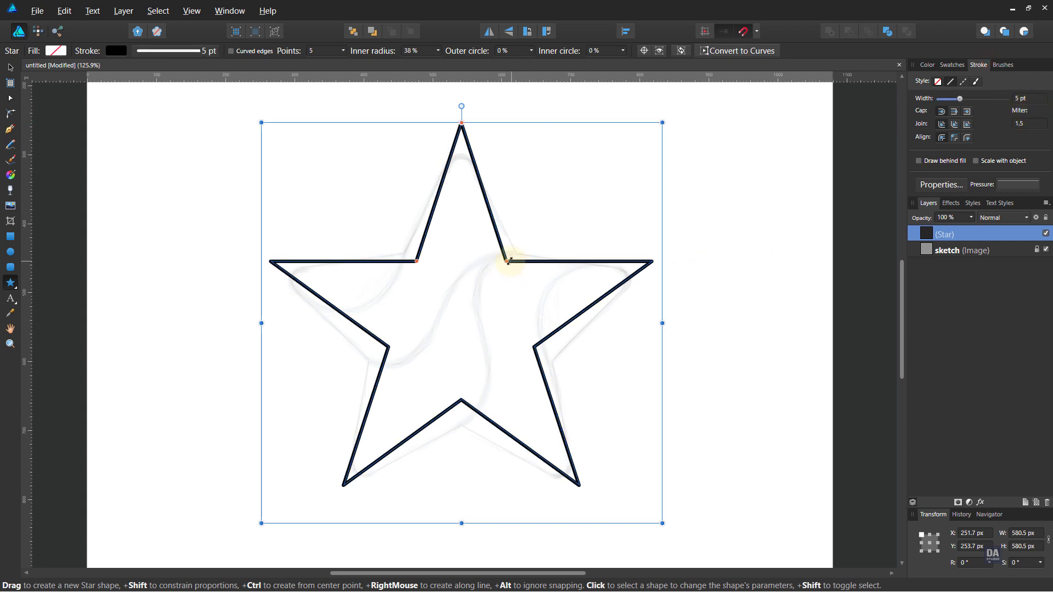
Set the star's inner radius to 44%, enlarge it slightly and nudge it onto the sketch.
left_click_drag(508, 261, 516, 254)
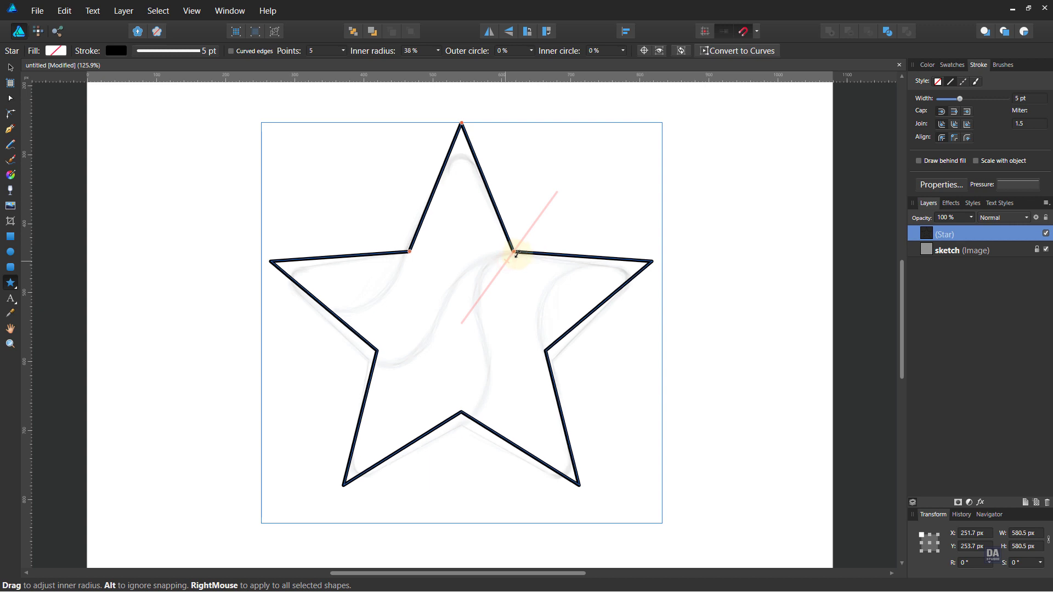
left_click_drag(516, 253, 514, 252)
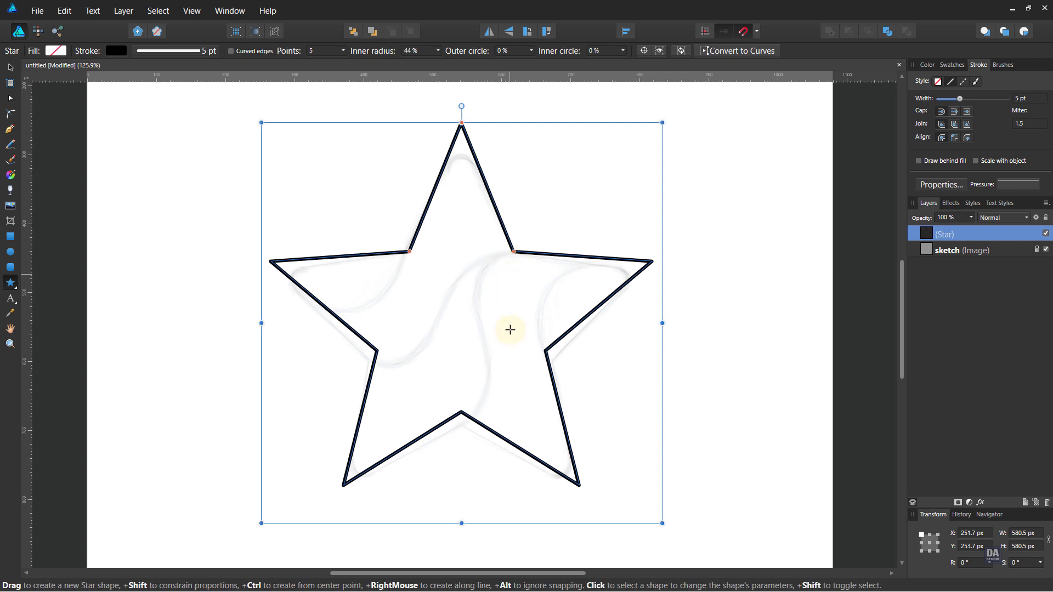
left_click_drag(662, 523, 668, 528)
key("Down")
key("Down")
key("Down")
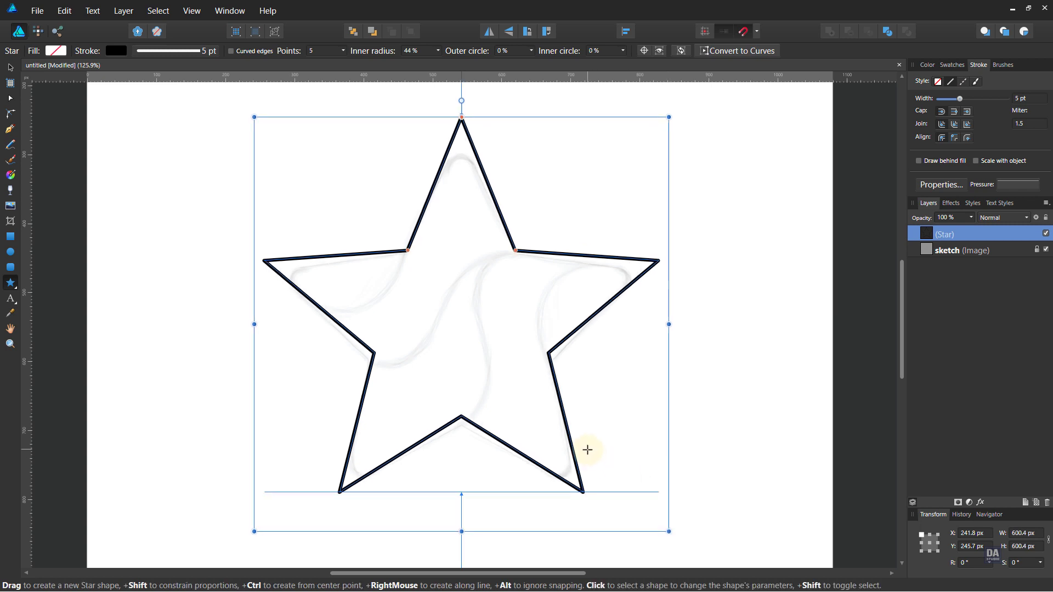
key("Down")
key("Down")
key("Down")
key("Down")
key("Down")
key("Down")
key("Down")
key("Down")
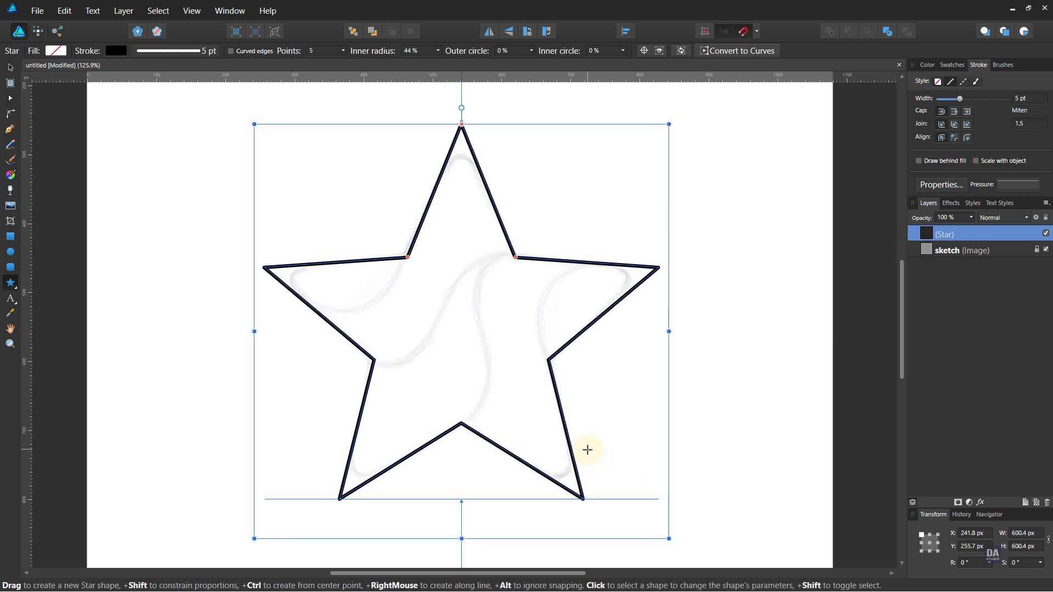
key("Down")
key("Down")
key("Up")
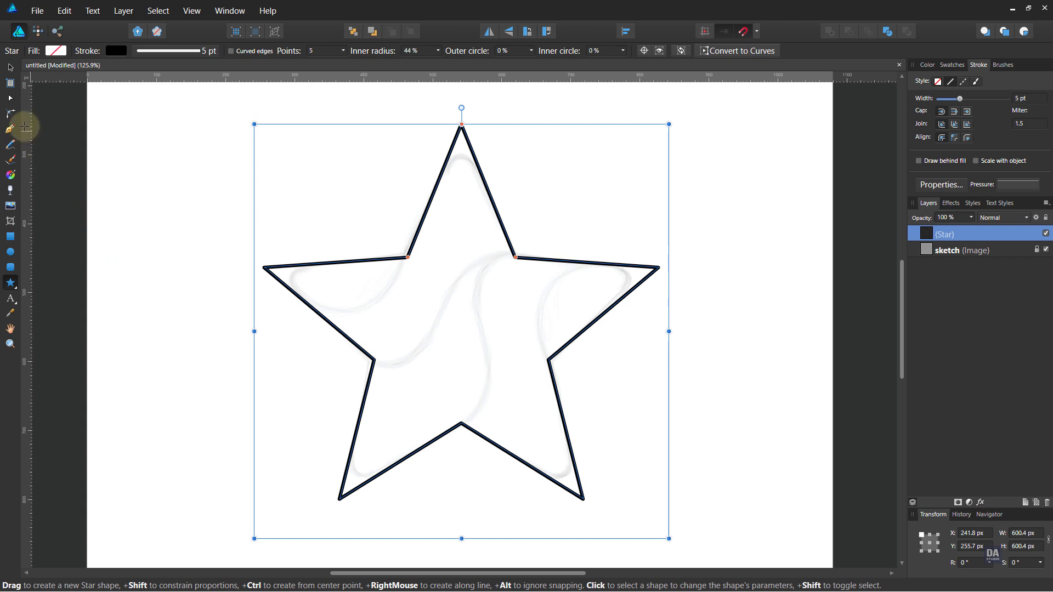
Select the star's five outer points with the Corner Tool and round them.
left_click(11, 114)
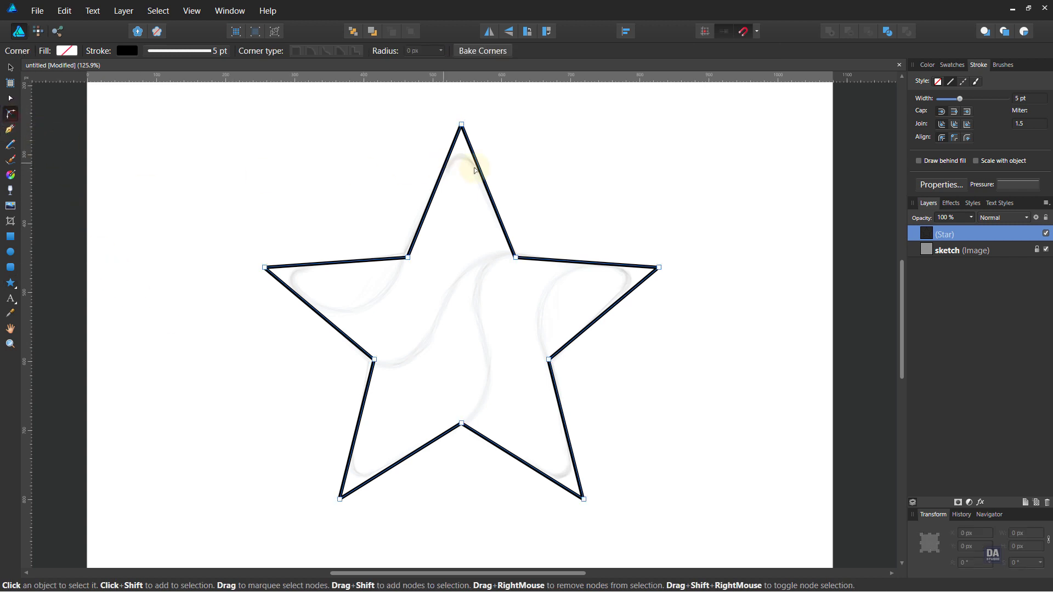
left_click(422, 147)
left_click(461, 128)
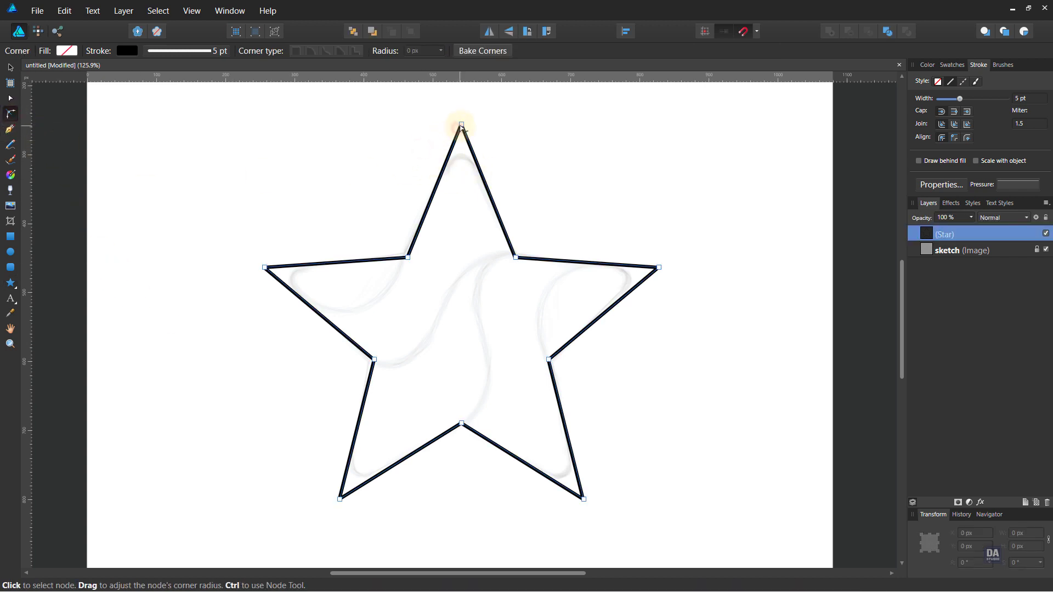
left_click(461, 125)
left_click(659, 267, "shift")
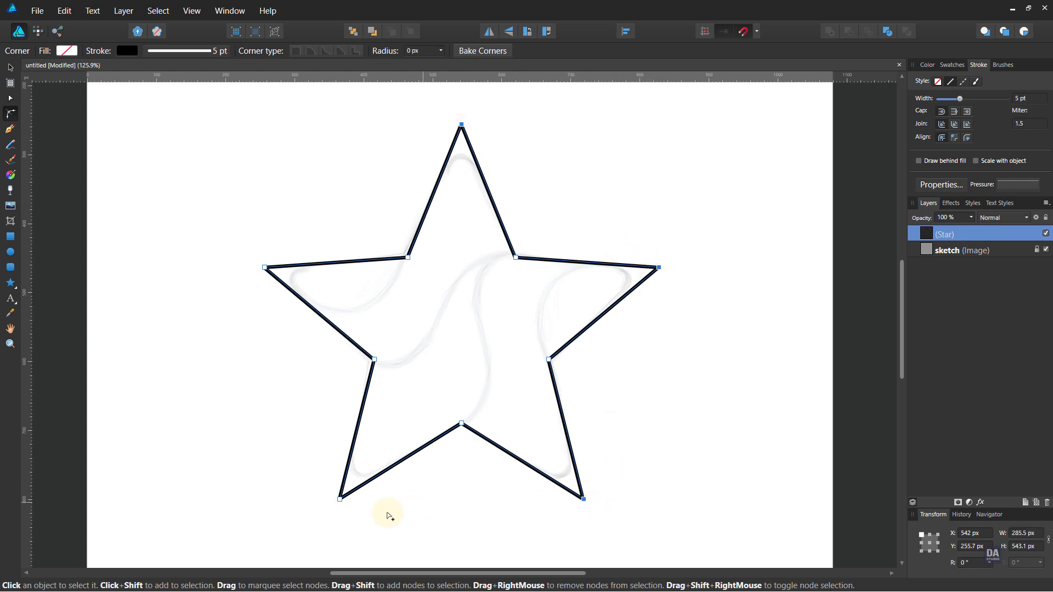
left_click(341, 497, "shift")
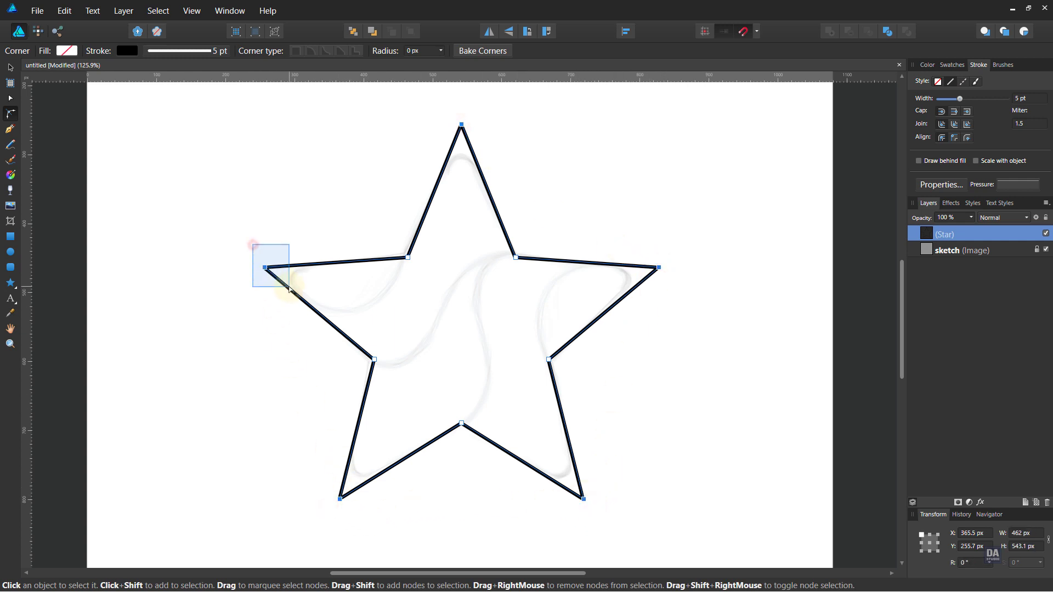
left_click_drag(251, 241, 295, 293)
left_click_drag(461, 130, 467, 171)
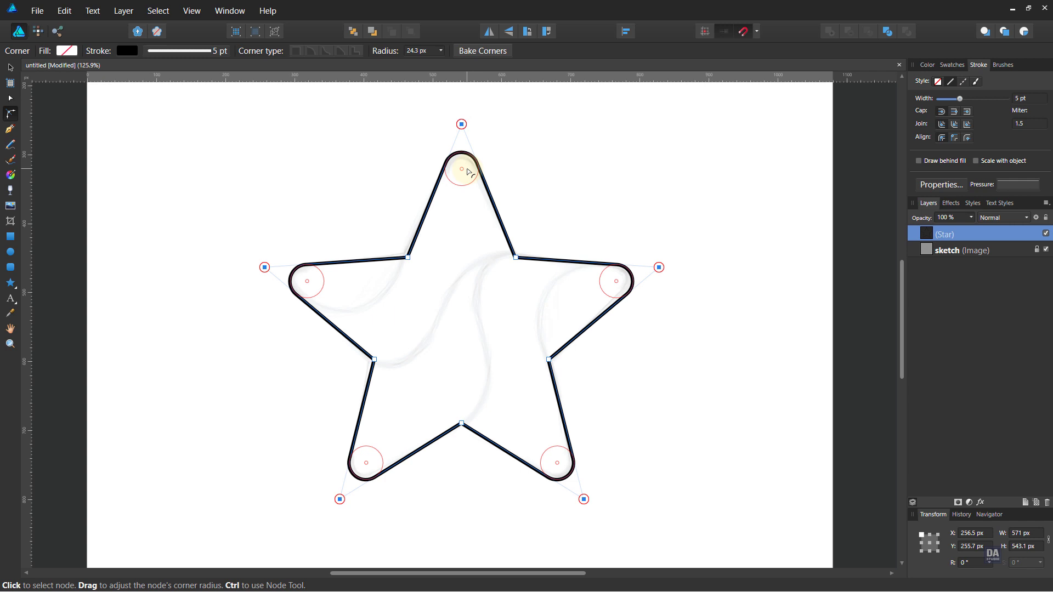
Deselect the rounded star, zoom out slightly and switch to the Pen Tool.
left_click(599, 190)
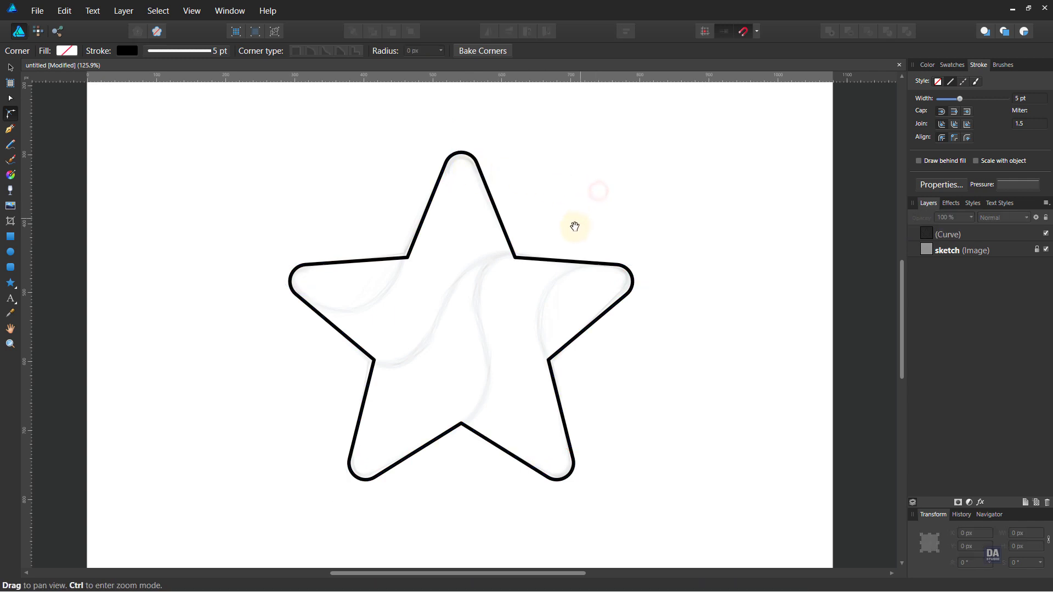
left_click_drag(555, 228, 544, 228)
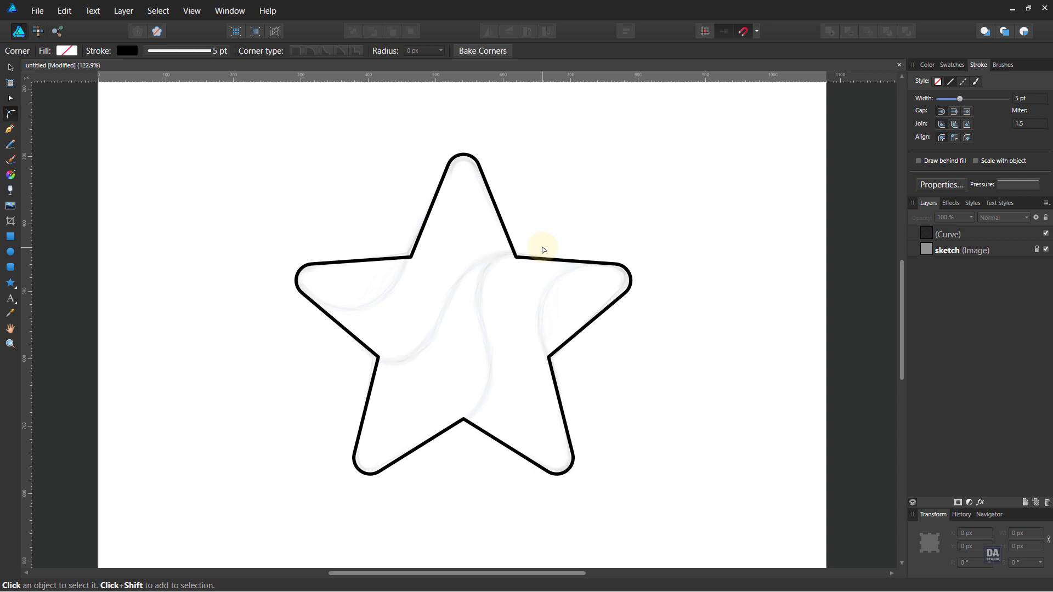
key("p")
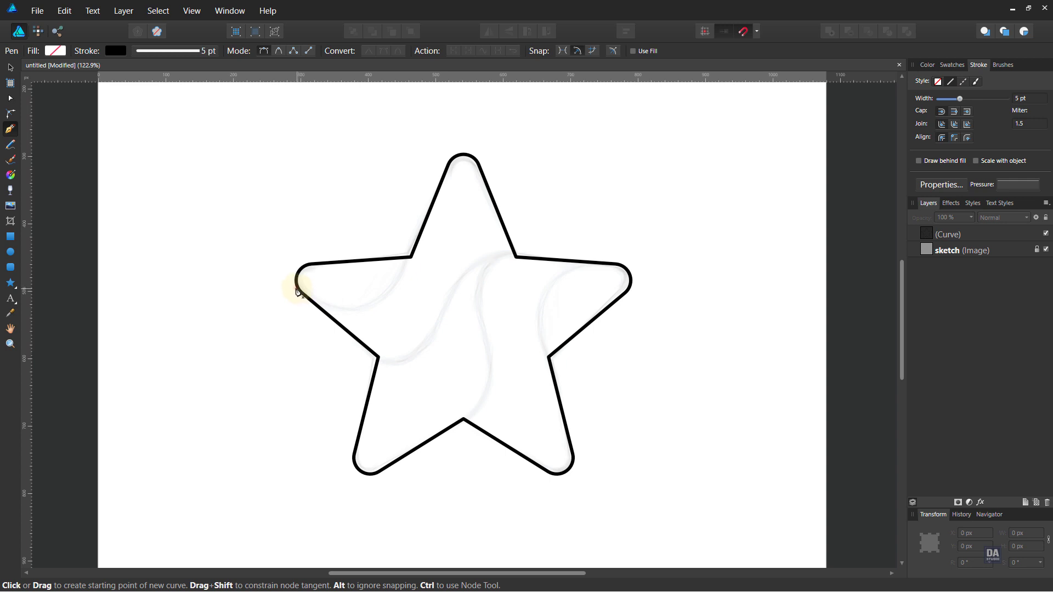
Draw a closed swirl curving from the star's left point into the upper-left inner corner.
left_click(296, 290)
left_click_drag(411, 256, 446, 172)
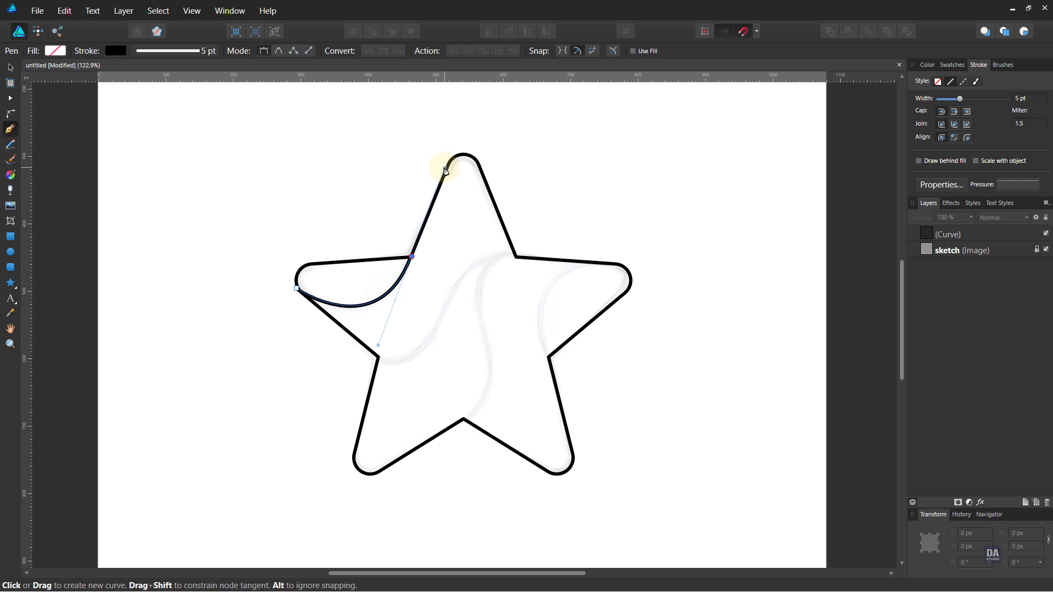
left_click_drag(412, 256, 391, 247)
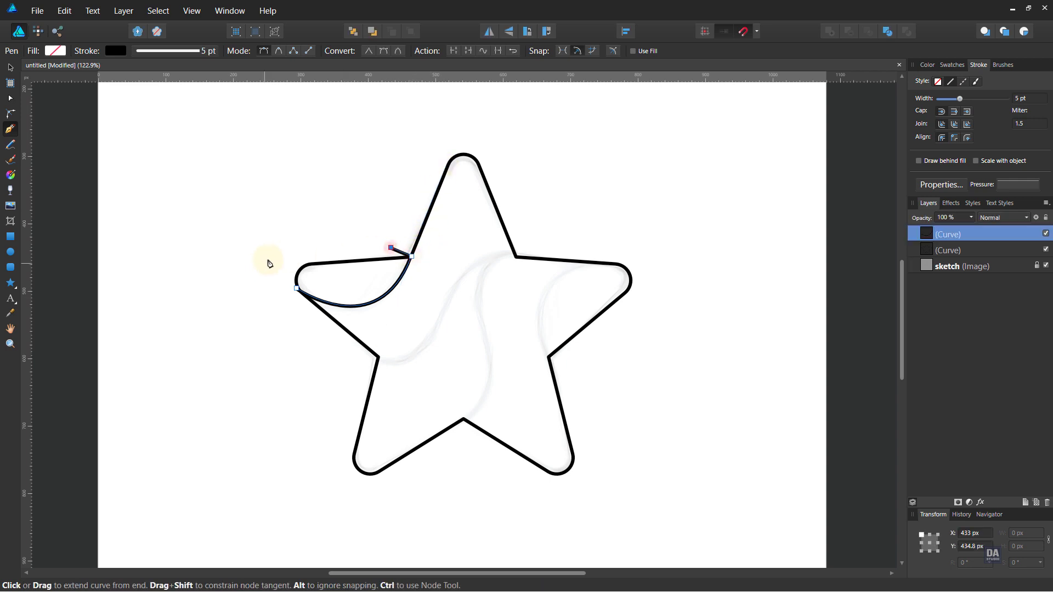
left_click(296, 254)
left_click(278, 275)
left_click(296, 288)
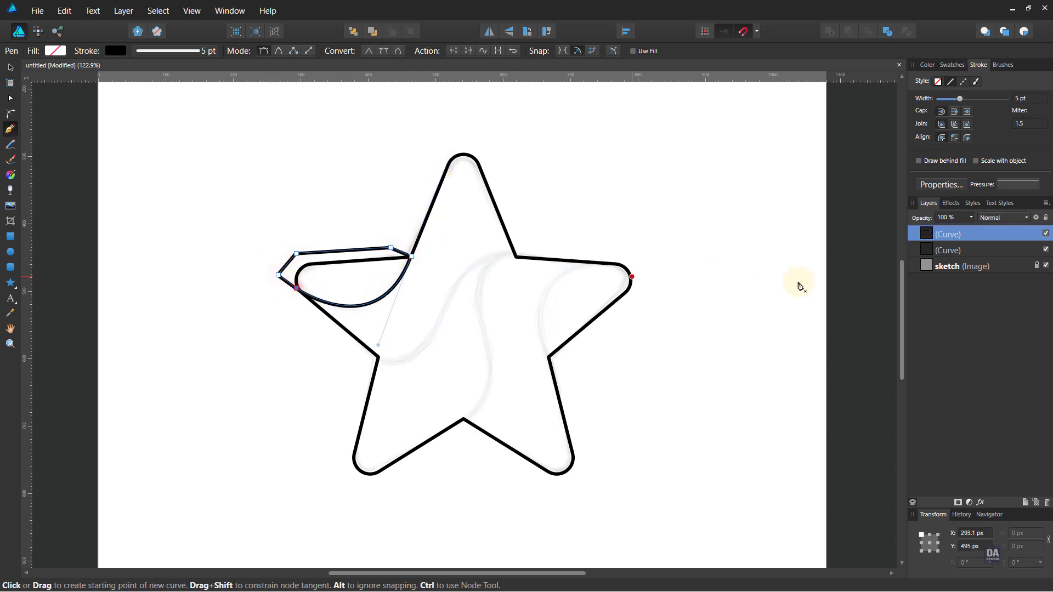
Nest the swirl inside the star and begin a new edge at the lower-left inner corner.
left_click_drag(951, 235, 943, 255)
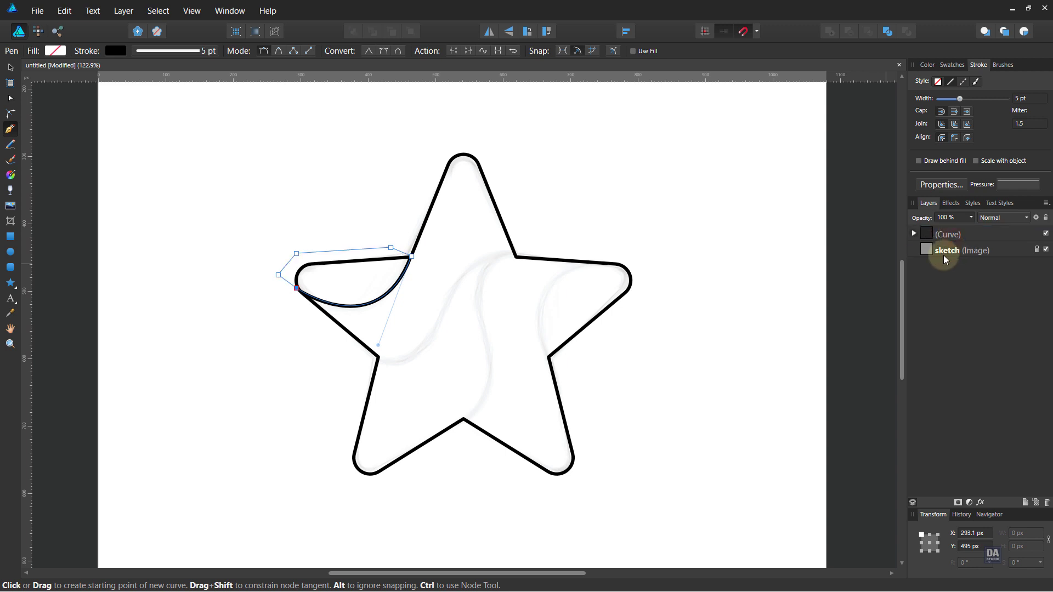
left_click(707, 330)
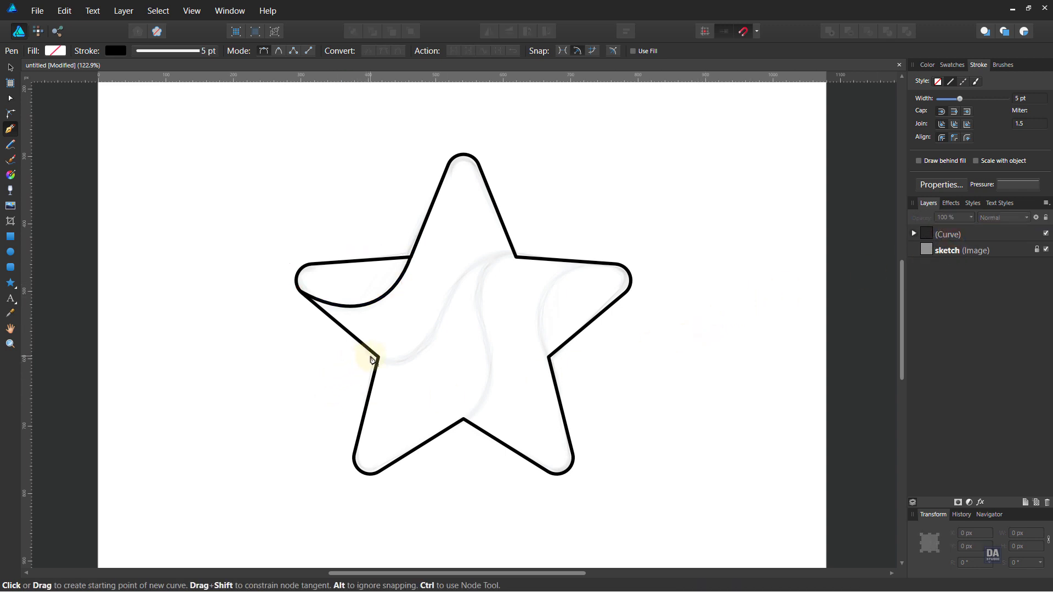
left_click(371, 357)
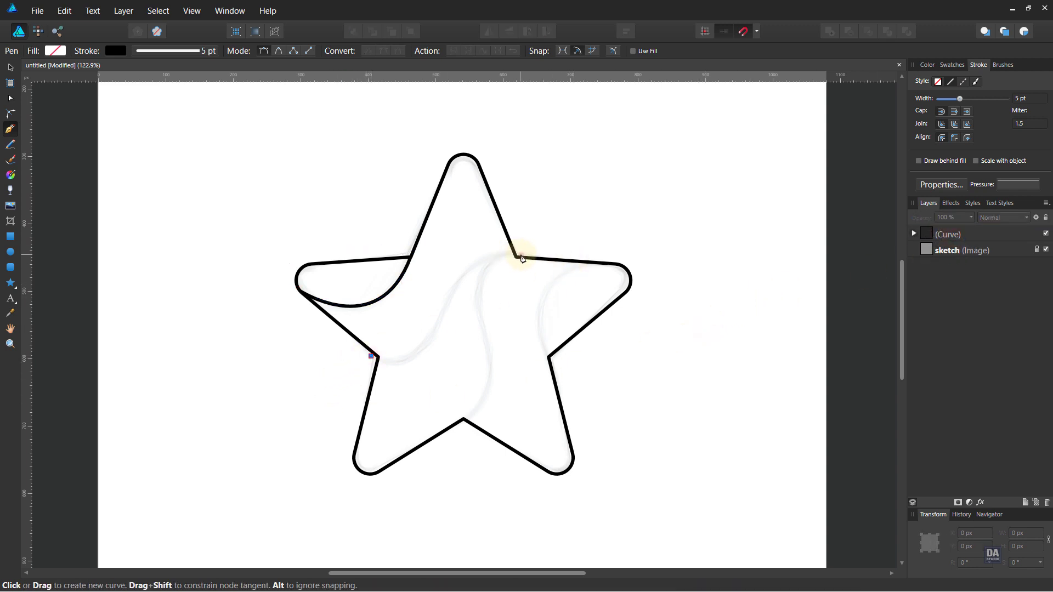
Shape an S-curve between the lower-left and upper-right inner corners.
left_click(521, 256)
left_click_drag(391, 347, 431, 374)
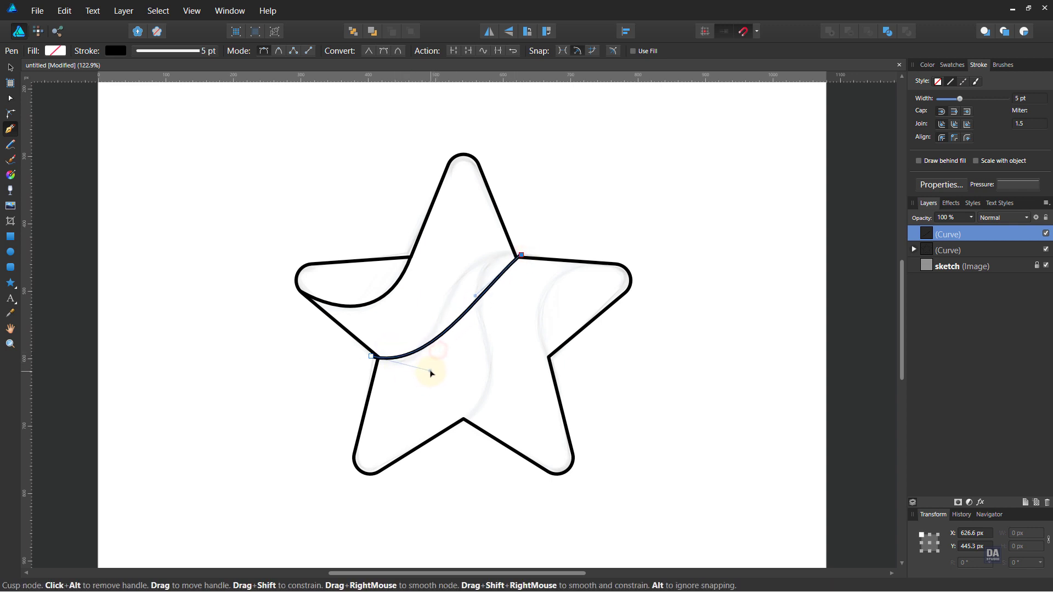
mouse_move(474, 295)
left_mouse_down()
mouse_move(443, 244)
mouse_move(440, 263)
left_mouse_up()
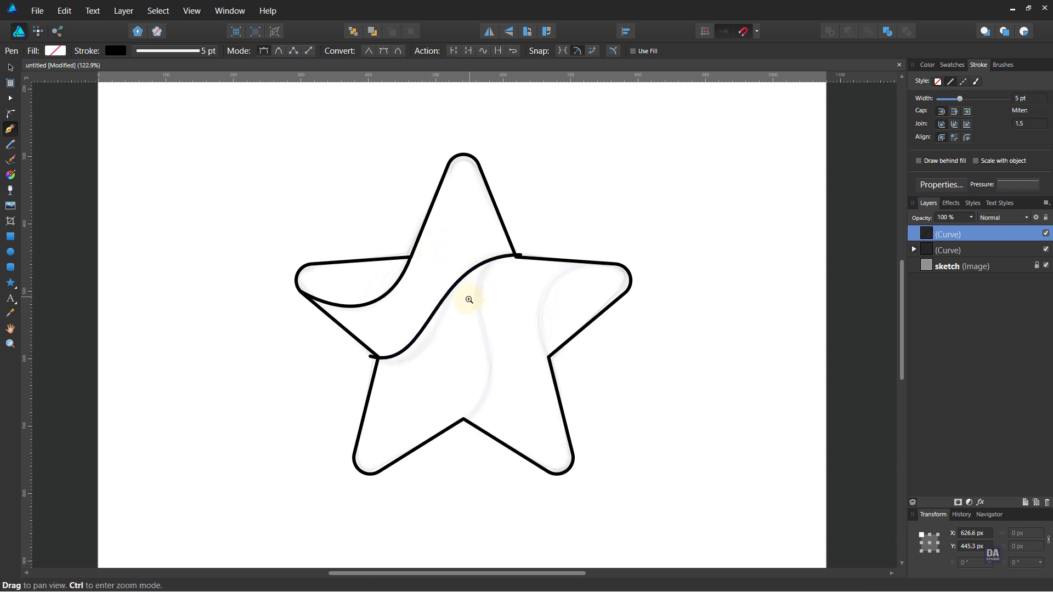
left_click_drag(469, 300, 529, 282)
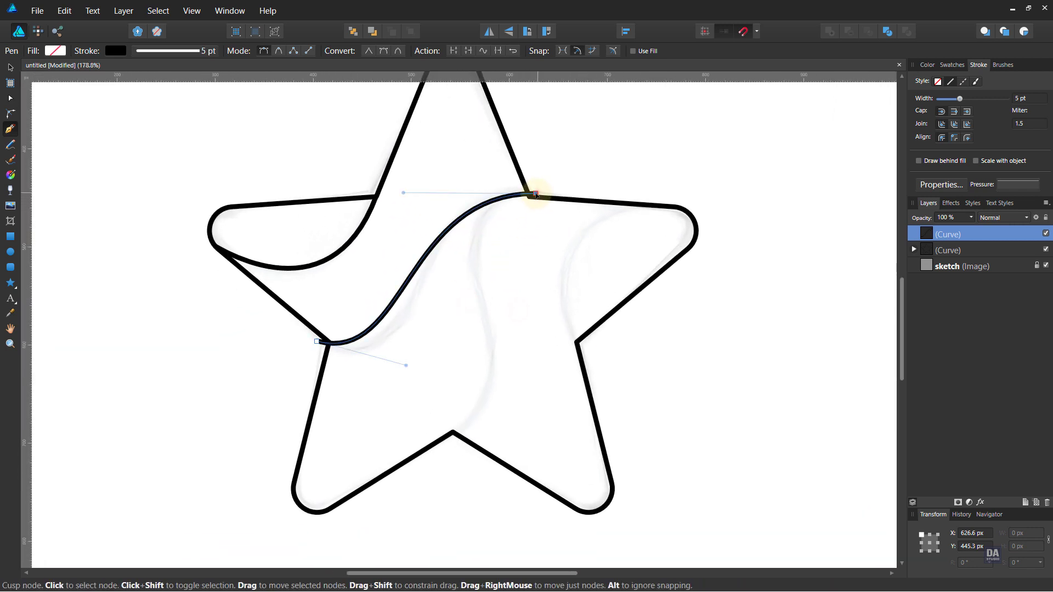
left_click_drag(536, 194, 537, 197)
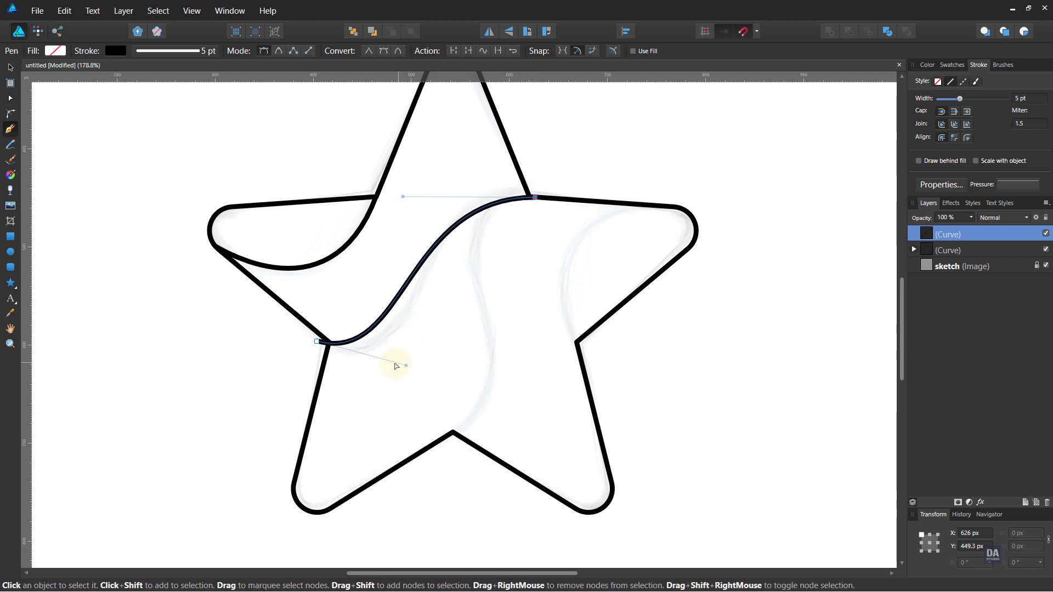
left_click_drag(403, 363, 438, 369)
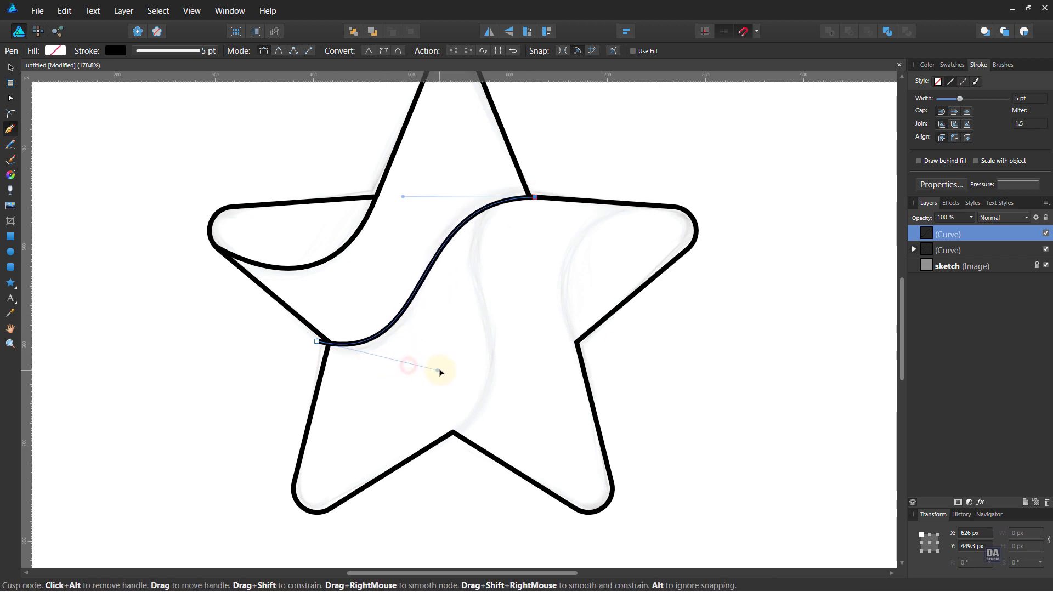
left_click_drag(403, 197, 392, 191)
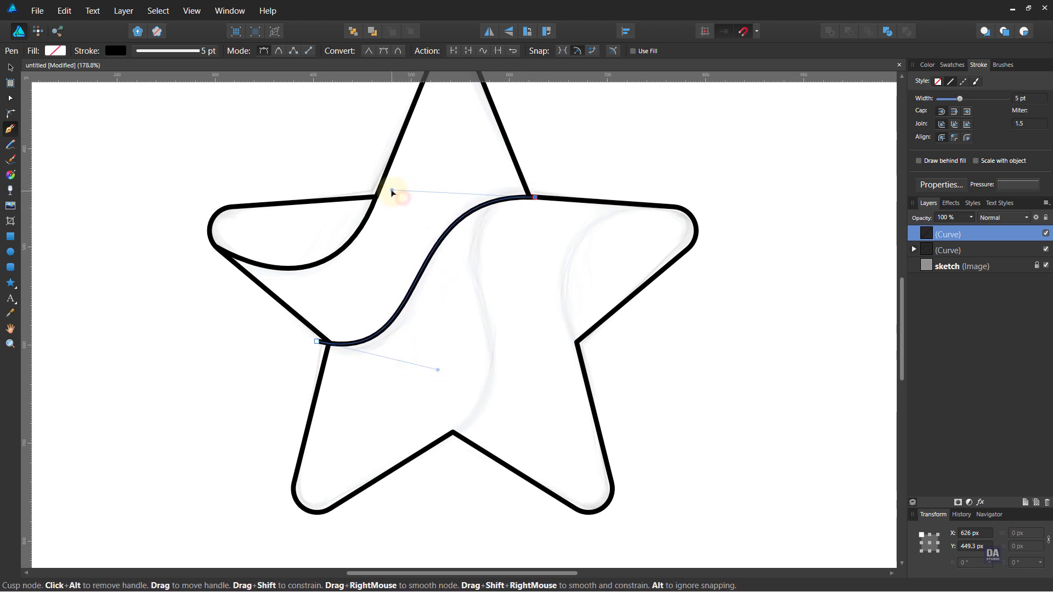
left_click_drag(439, 371, 451, 371)
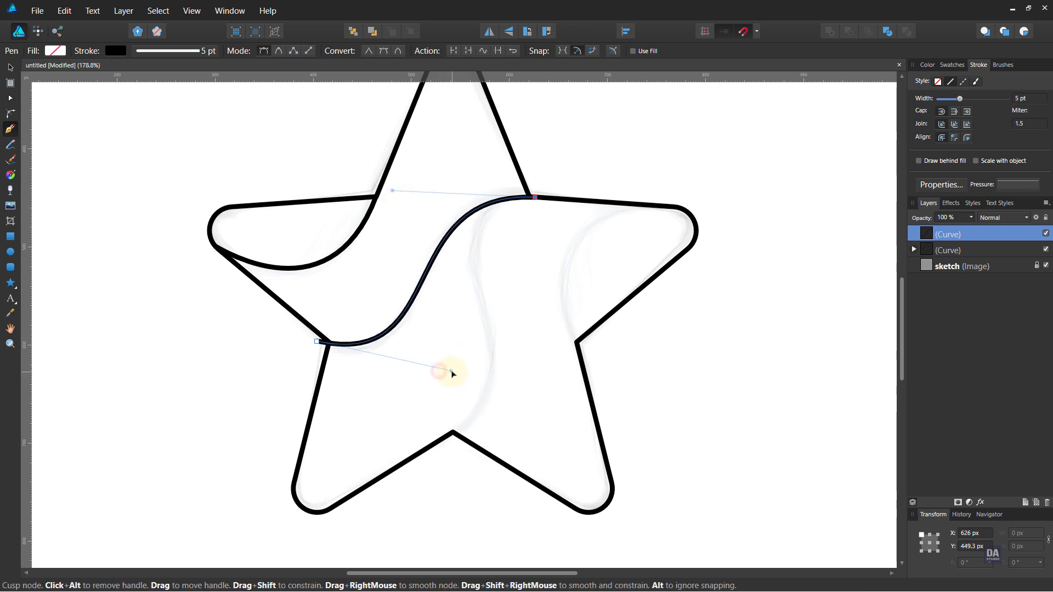
left_click_drag(393, 191, 390, 189)
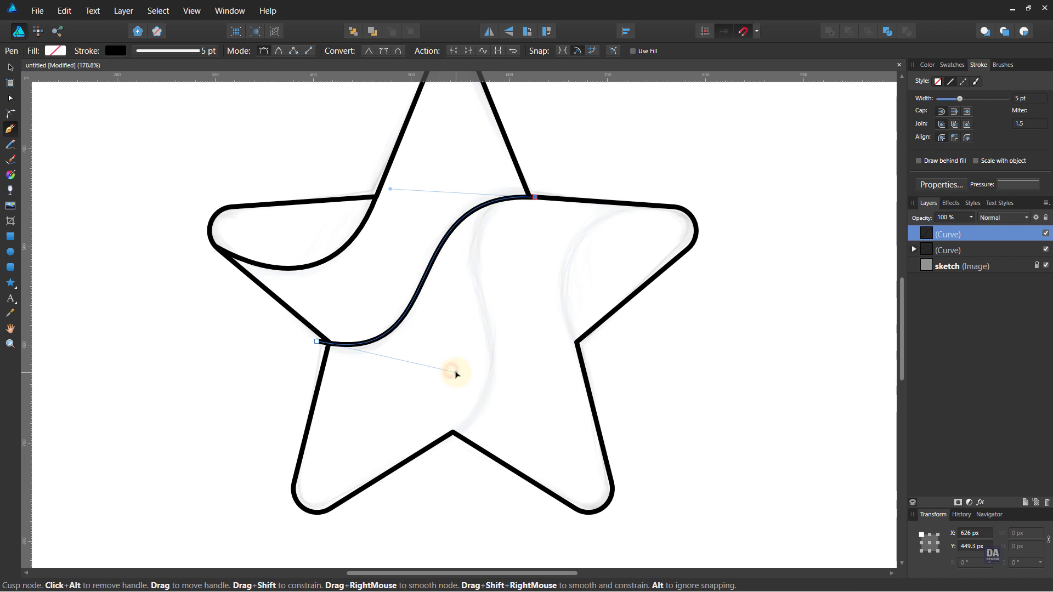
scroll(488, 285, "down", 1)
left_click_drag(478, 237, 475, 296)
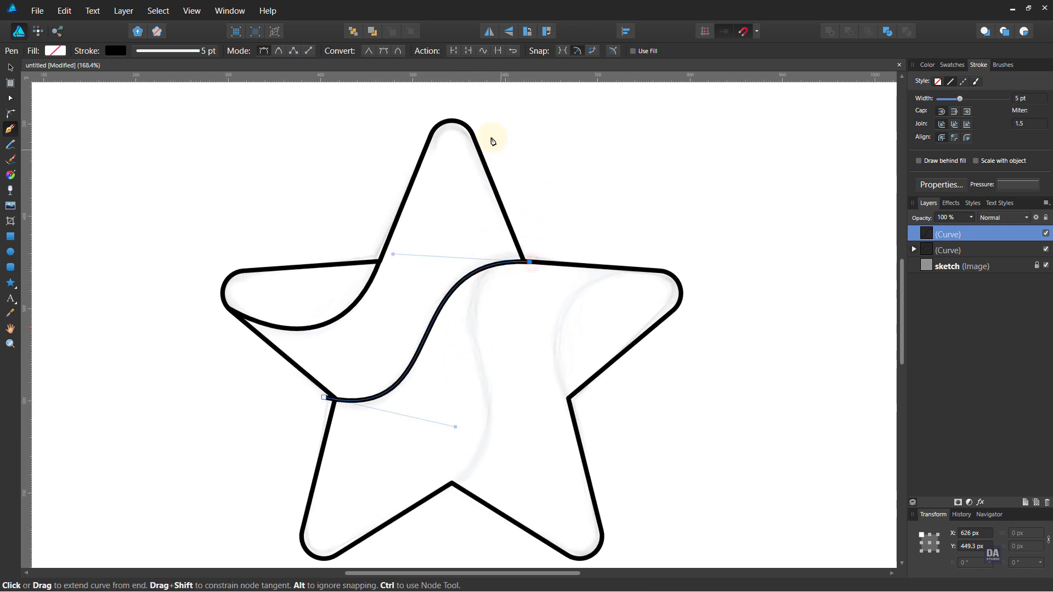
Close the S-curve path around the outside of the upper-left arms.
left_click(480, 110)
left_click(436, 101)
left_click(288, 154)
left_click(212, 248)
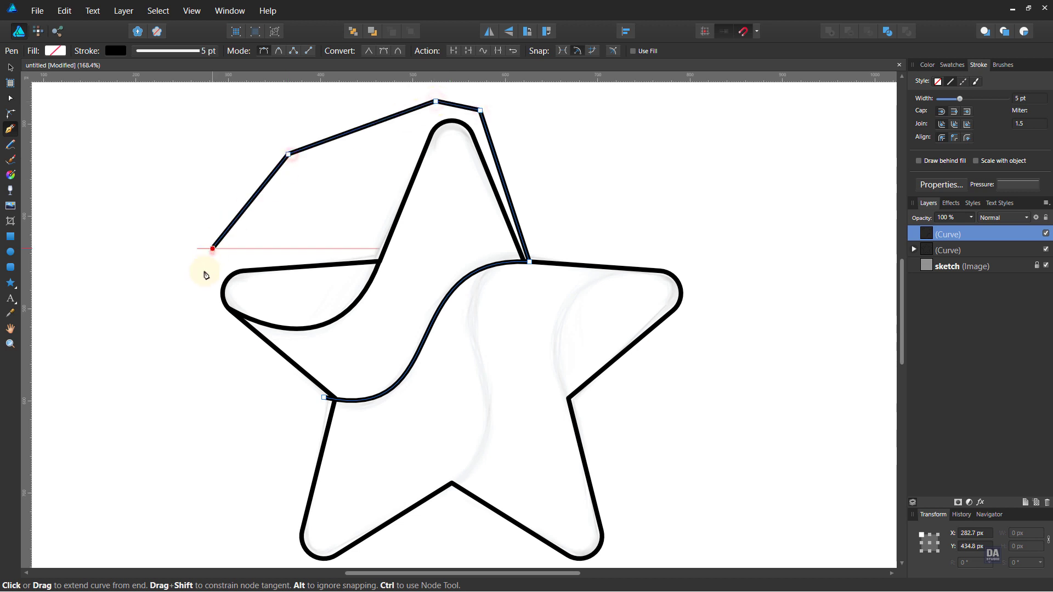
left_click(197, 308)
left_click(324, 397)
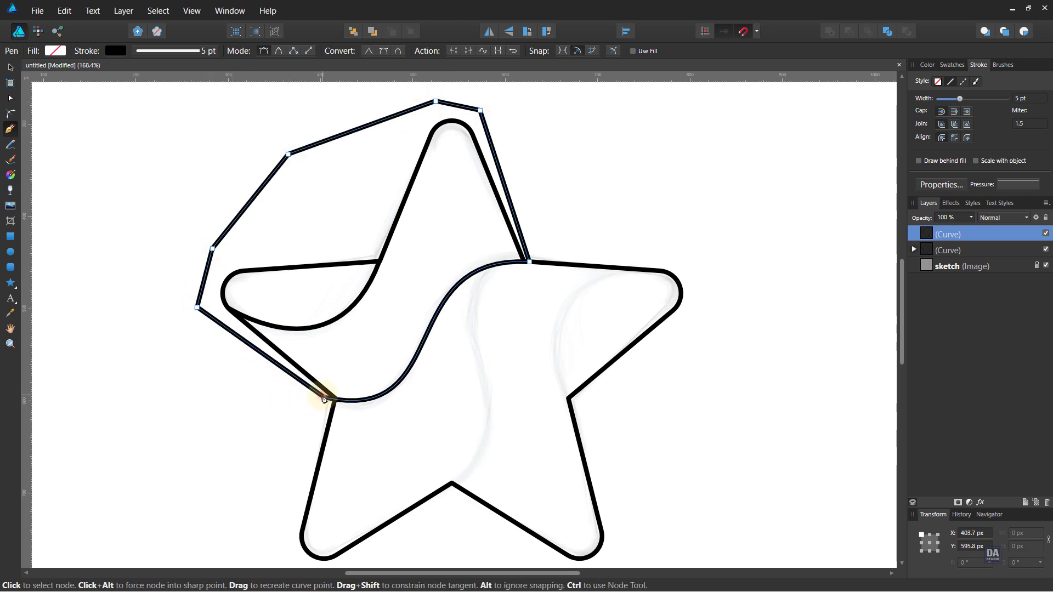
Move the new swirl into the star's Curve group and deselect it.
left_click_drag(969, 240, 969, 250)
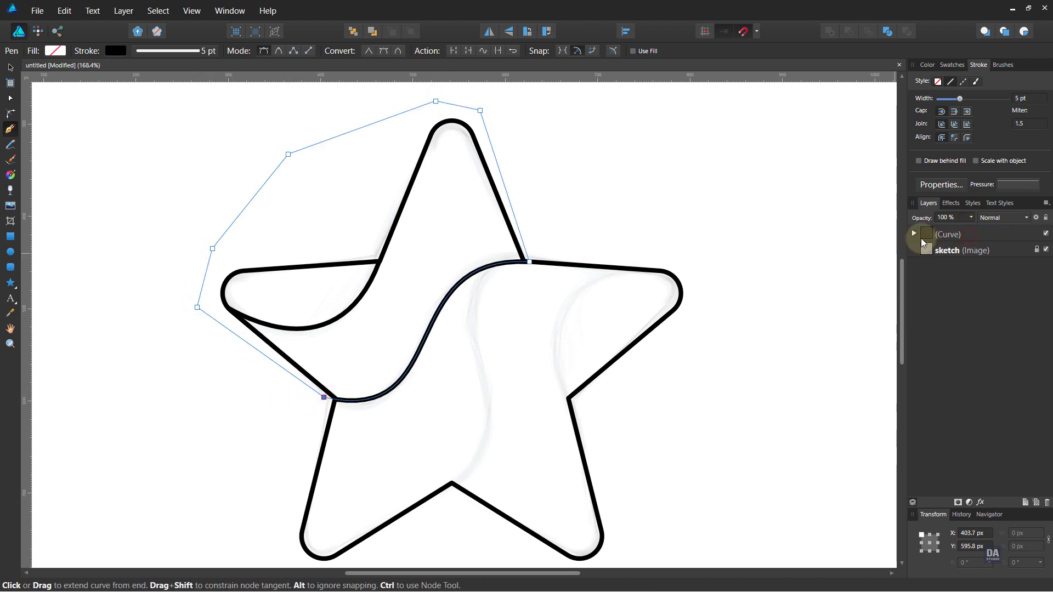
left_click(913, 234)
key("ctrl+d")
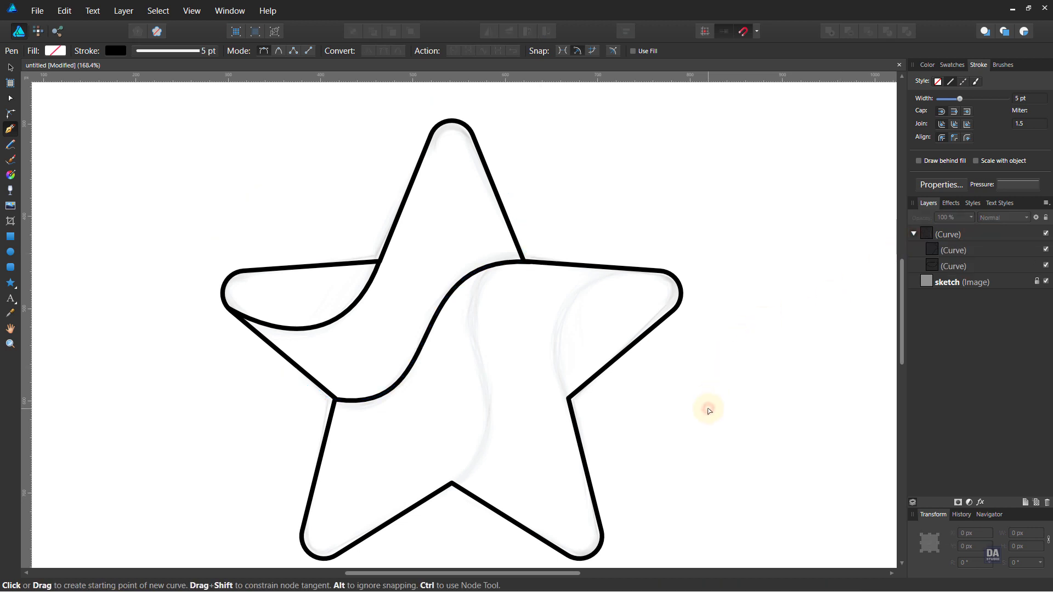
Draw an S-curve from the top inner corner down to the bottom inner corner.
left_click_drag(589, 455, 581, 428)
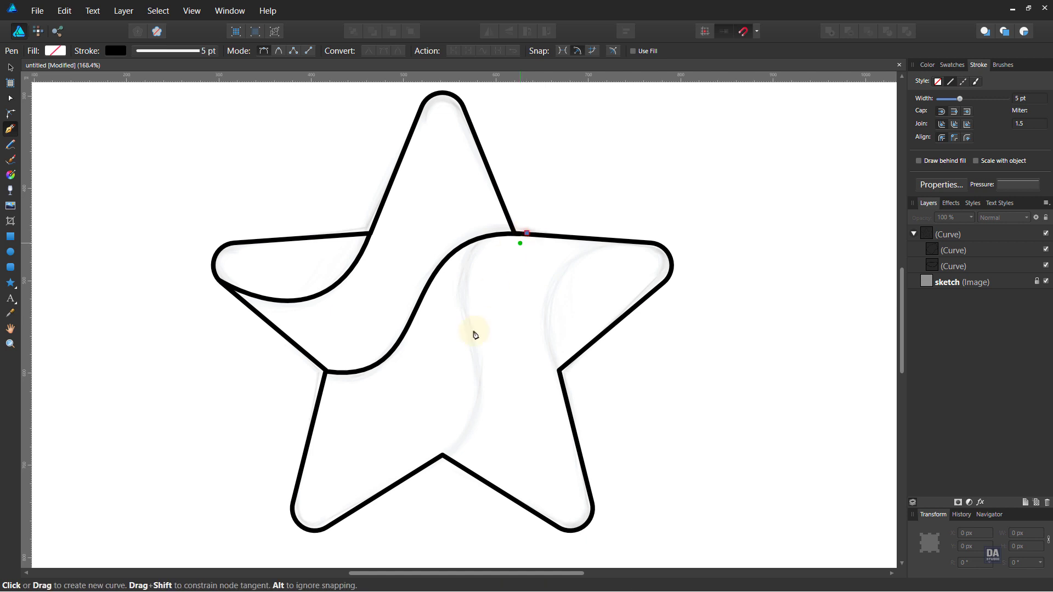
left_click(444, 457)
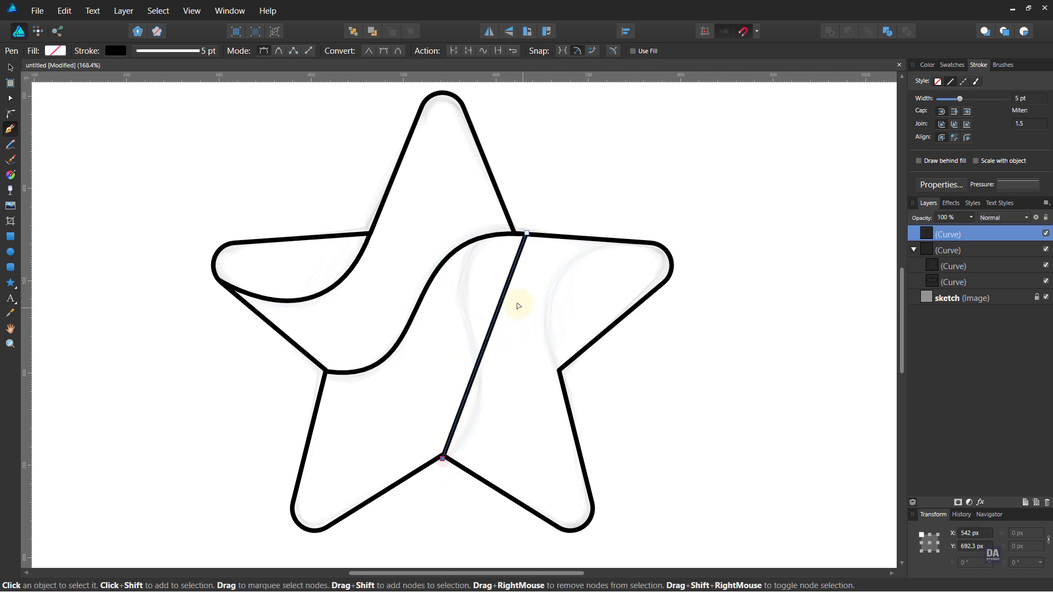
mouse_move(504, 302)
left_mouse_down()
mouse_move(451, 284)
mouse_move(404, 238)
left_mouse_up()
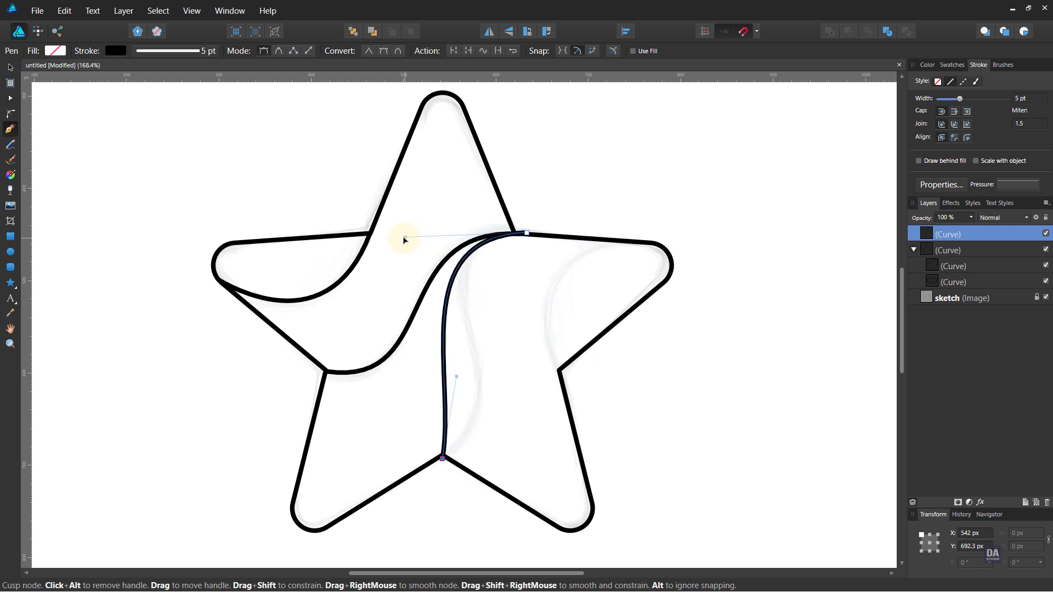
left_click_drag(456, 376, 532, 378)
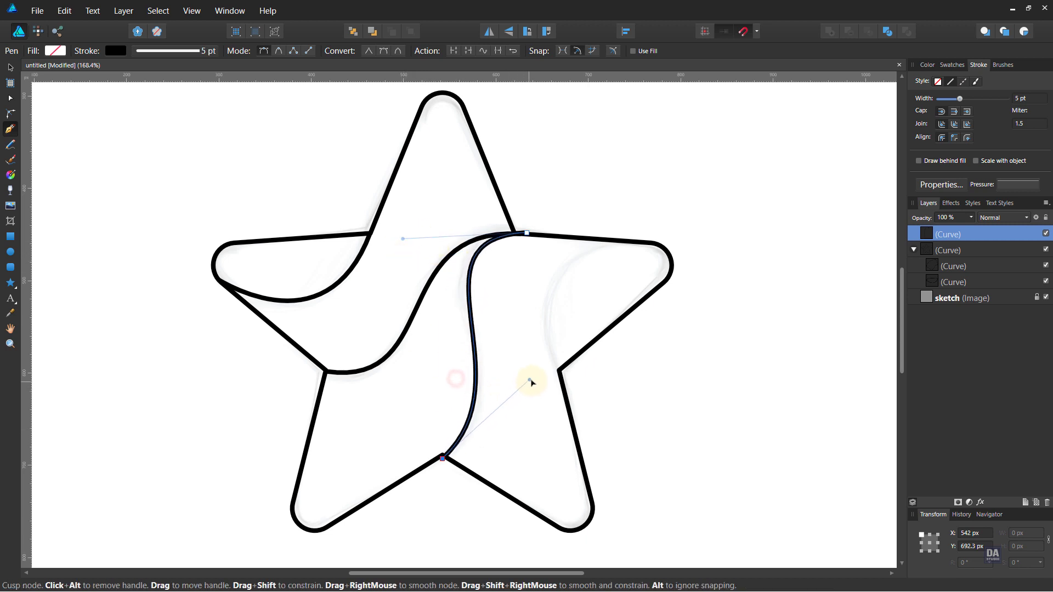
left_click_drag(406, 242, 382, 243)
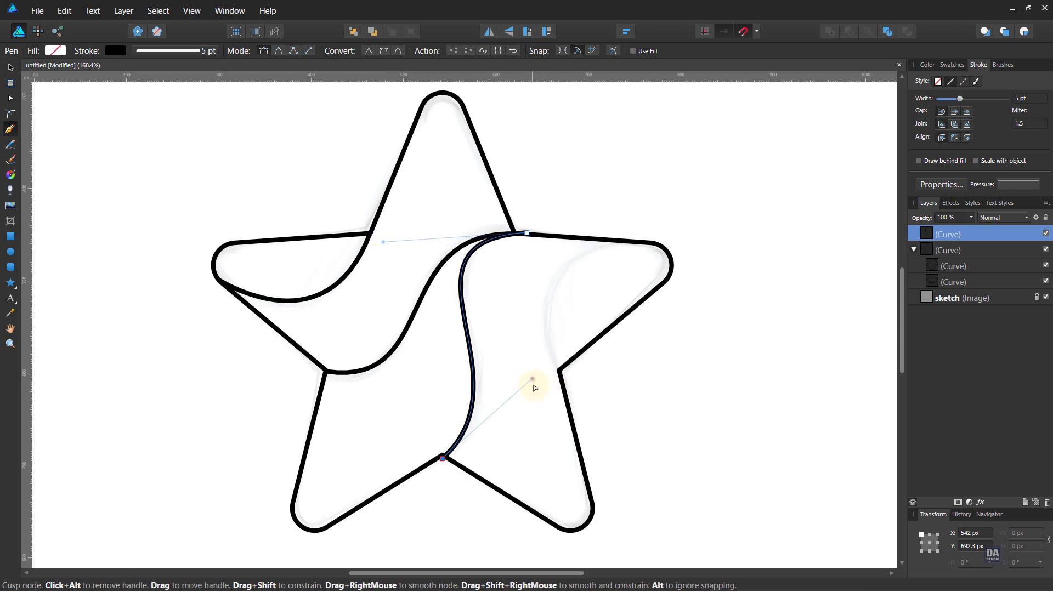
mouse_move(531, 380)
left_mouse_down()
mouse_move(537, 410)
mouse_move(544, 403)
left_mouse_up()
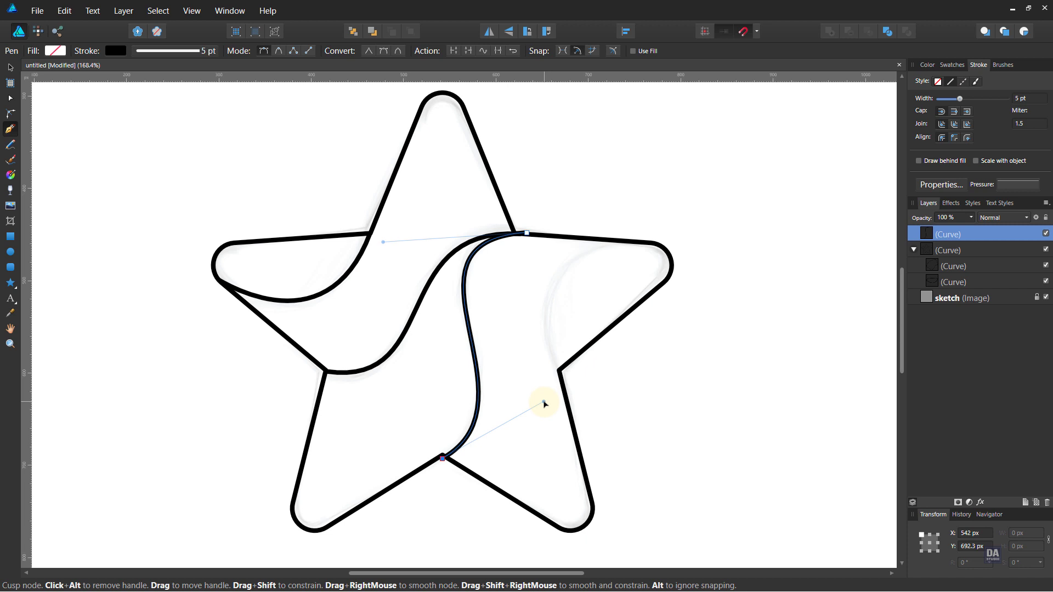
mouse_move(441, 461)
left_mouse_down()
mouse_move(495, 465)
mouse_move(437, 446)
left_mouse_up()
left_click(495, 465)
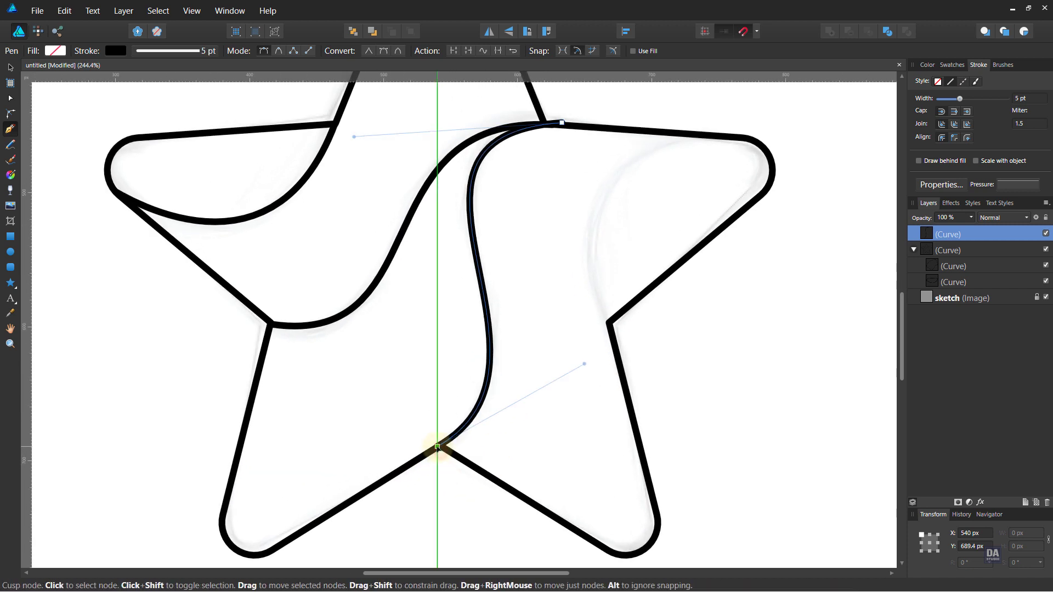
Close the curve with points around the outside of the star's right side.
left_click(443, 490)
left_click(562, 522)
left_click(649, 542)
left_click(686, 441)
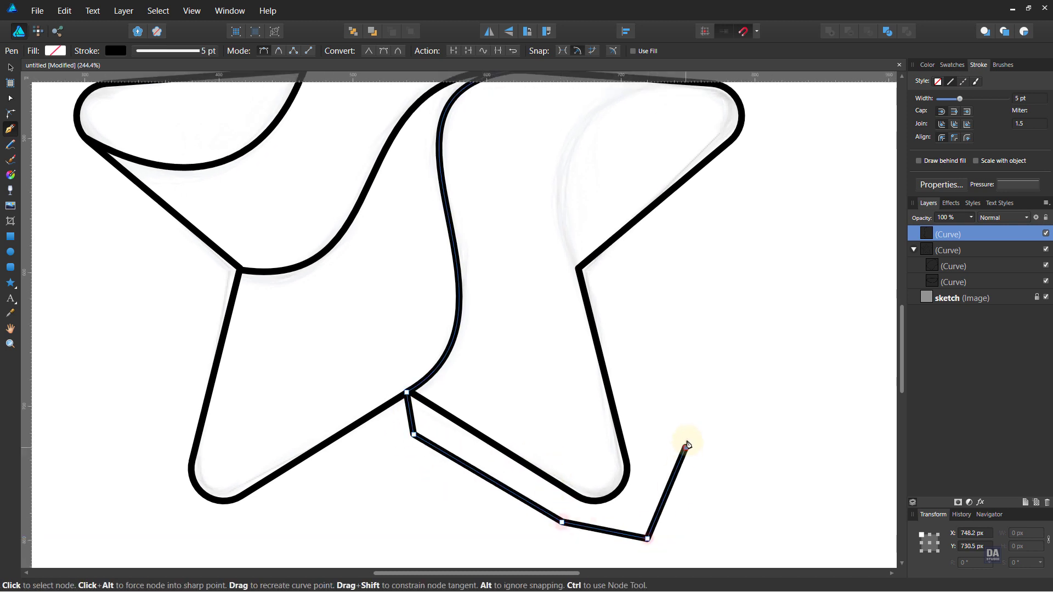
scroll(713, 384, "up", 4)
left_click(759, 261)
left_click(756, 188)
left_click(628, 170)
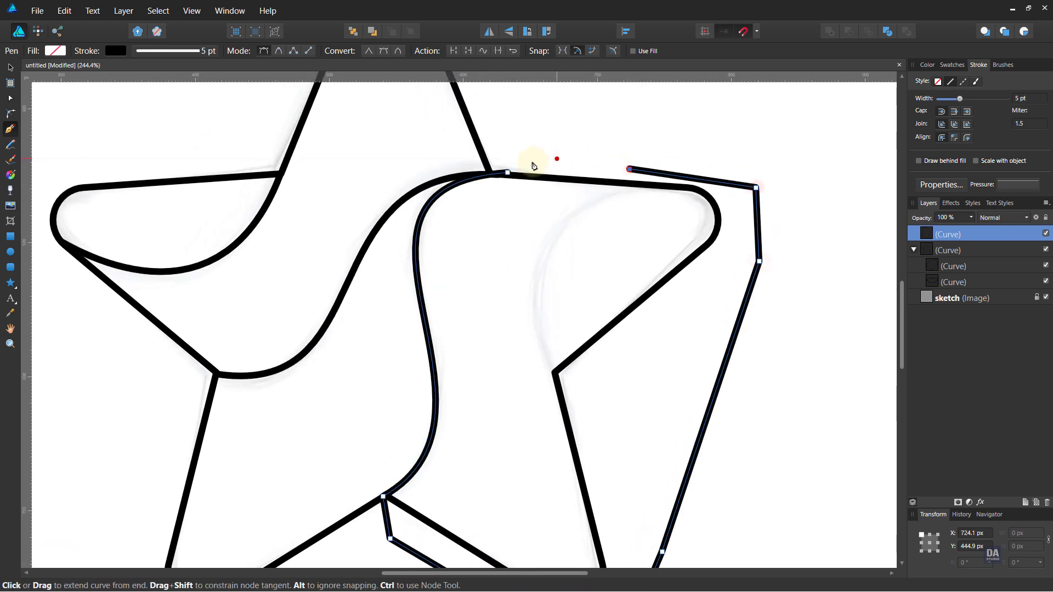
left_click(507, 172)
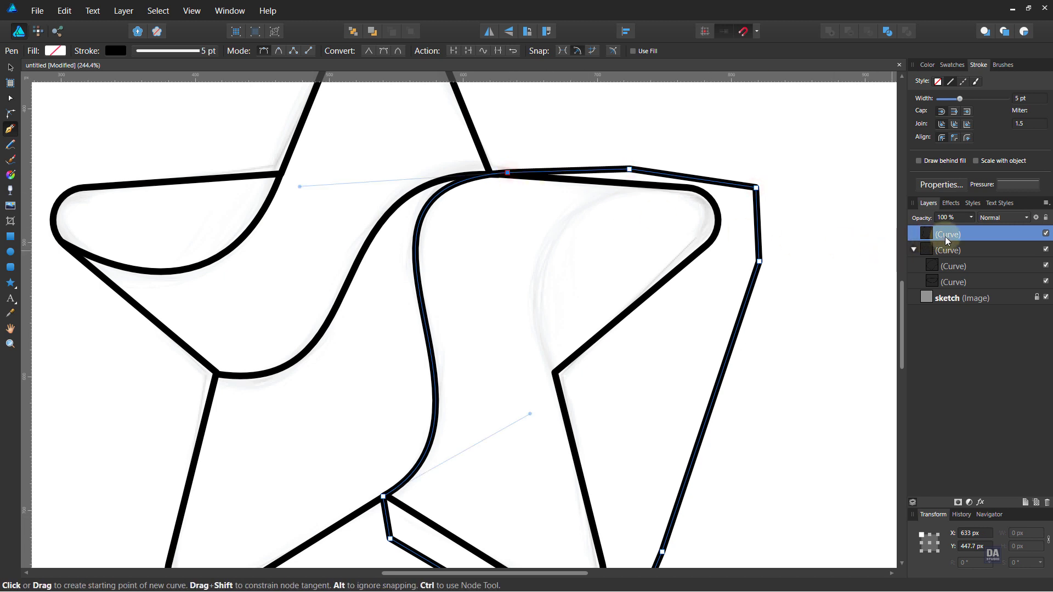
Move the swirl into the star's Curve group and check its top node.
left_click_drag(945, 239, 952, 251)
left_click(775, 295, "ctrl")
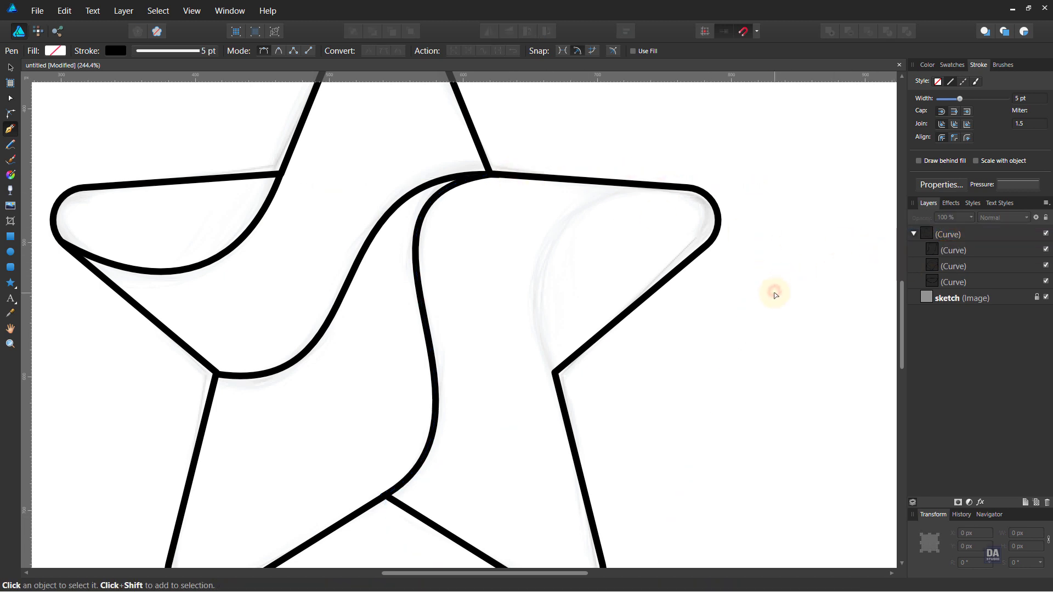
left_click(507, 174)
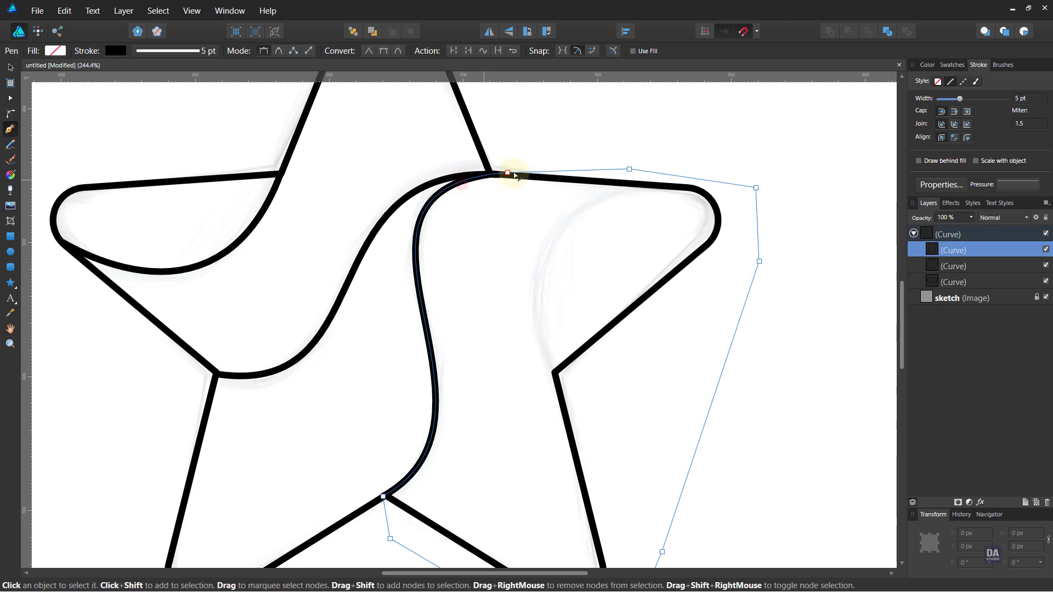
left_click(507, 174)
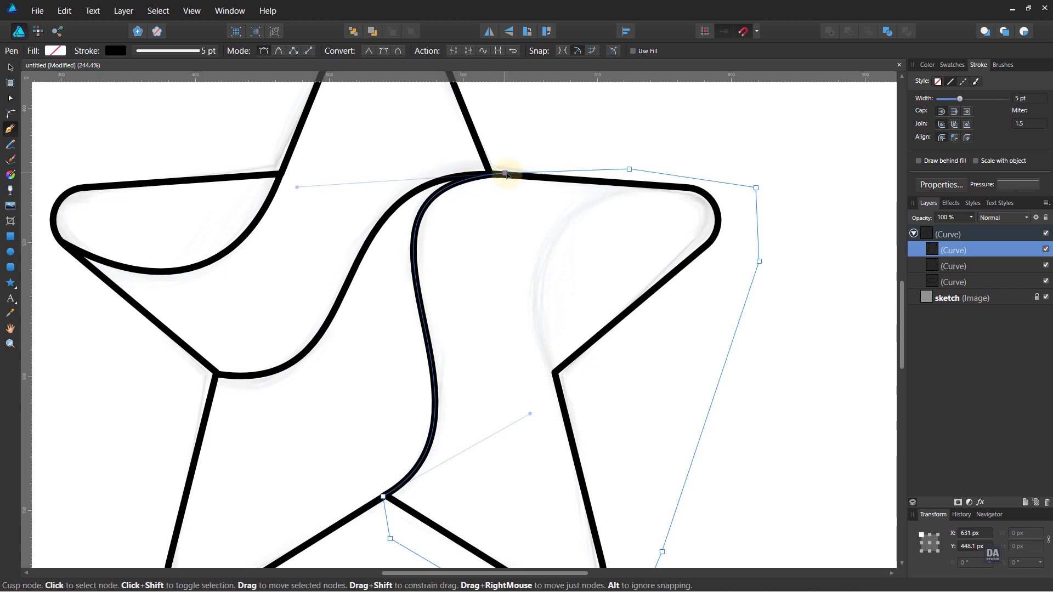
left_click(539, 148, "ctrl")
scroll(611, 317, "down", 1)
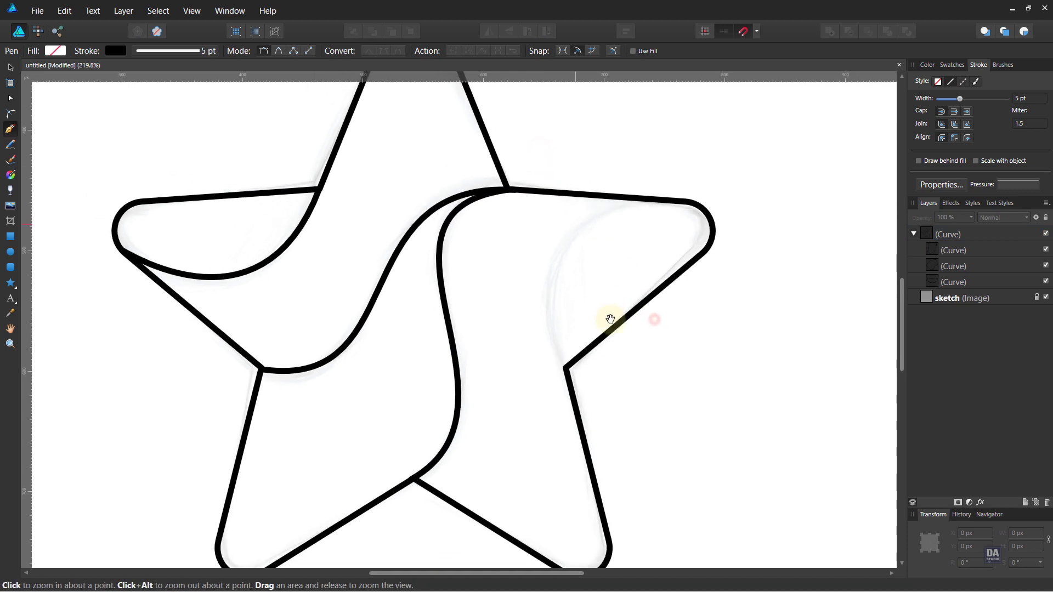
scroll(624, 306, "down", 1)
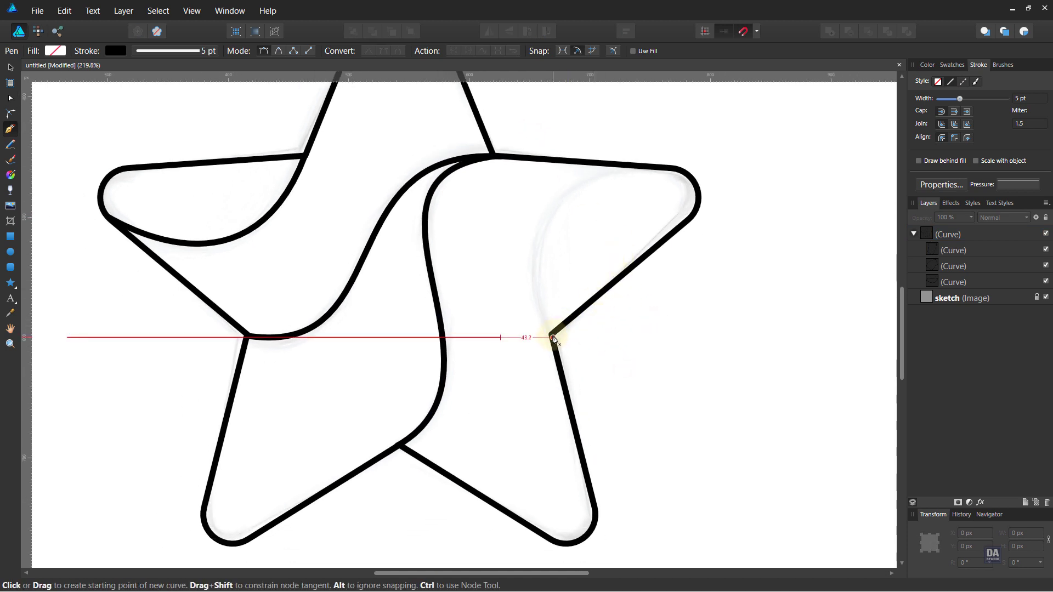
Draw a curve from the right inner corner up to the right arm's top edge.
left_click(553, 337)
left_click_drag(640, 164, 700, 152)
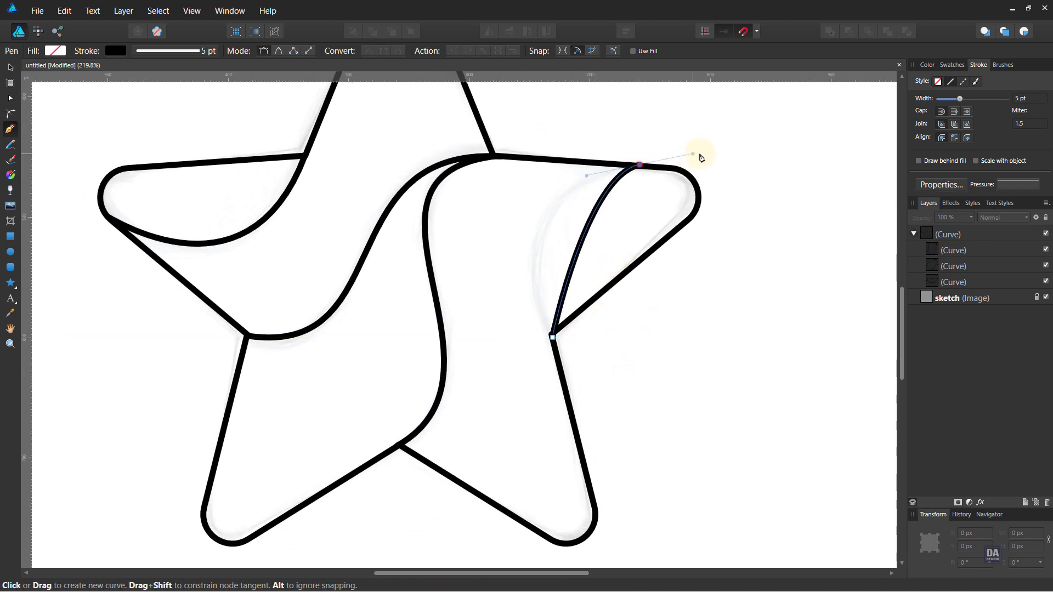
left_click_drag(521, 195, 487, 194)
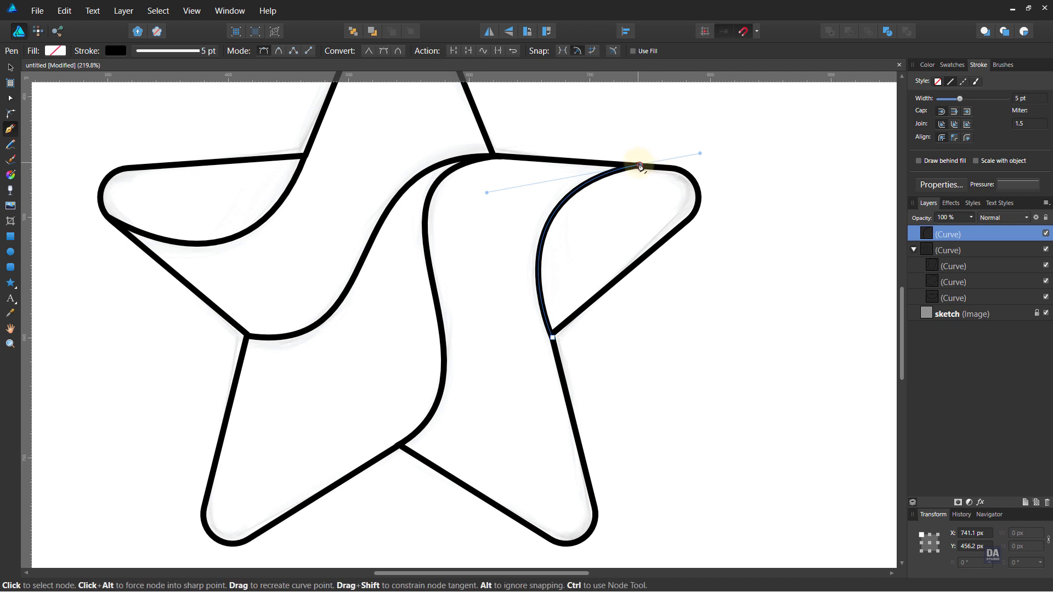
Close the path around the right arm tip and move it into the star's group.
left_click(704, 168)
left_click(711, 229)
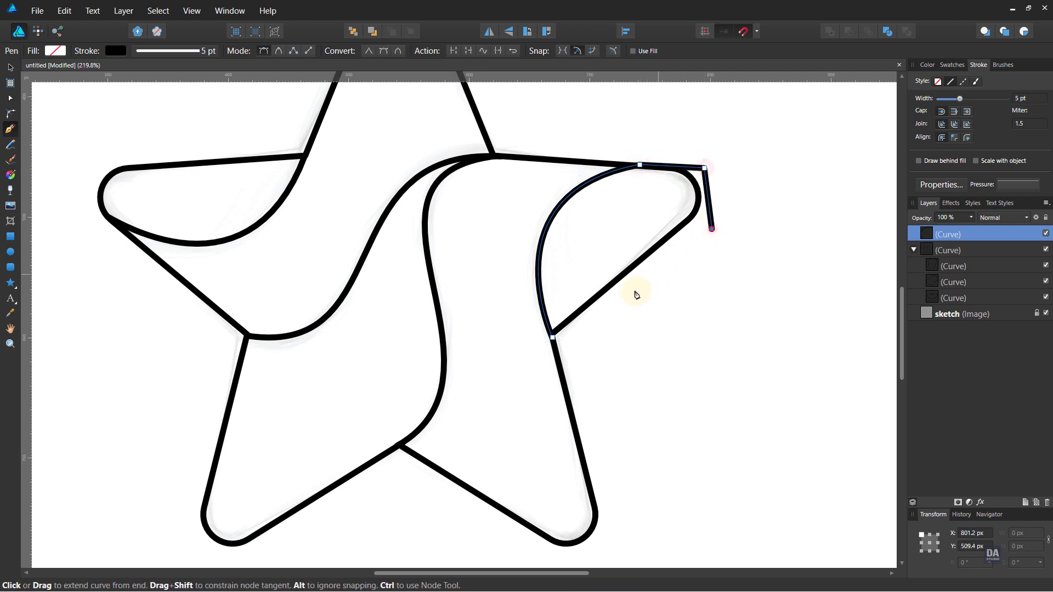
left_click(625, 301)
left_click(552, 337)
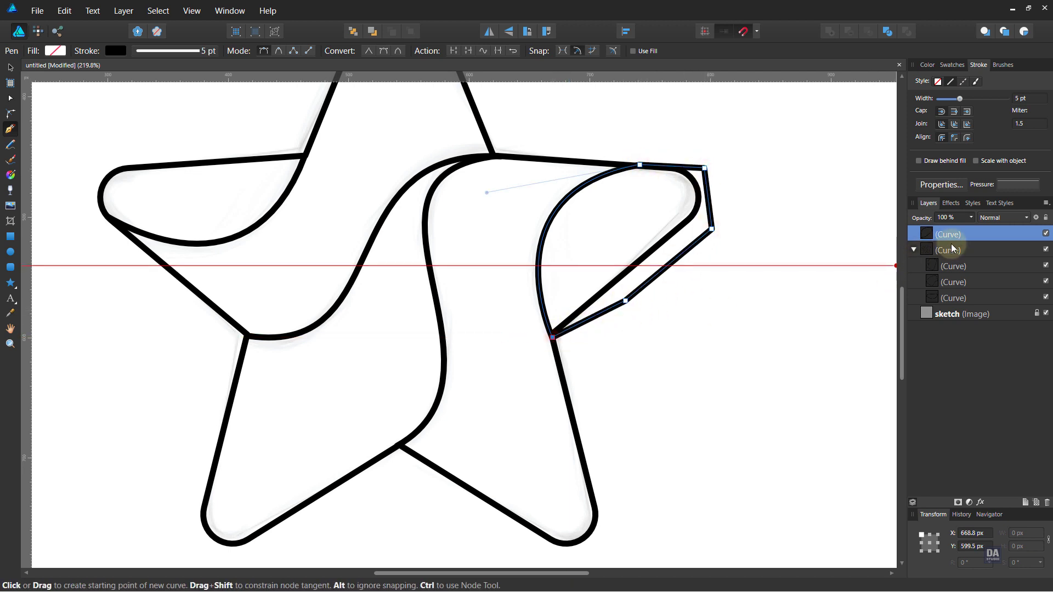
left_click_drag(963, 236, 959, 252)
left_click(729, 300, "ctrl")
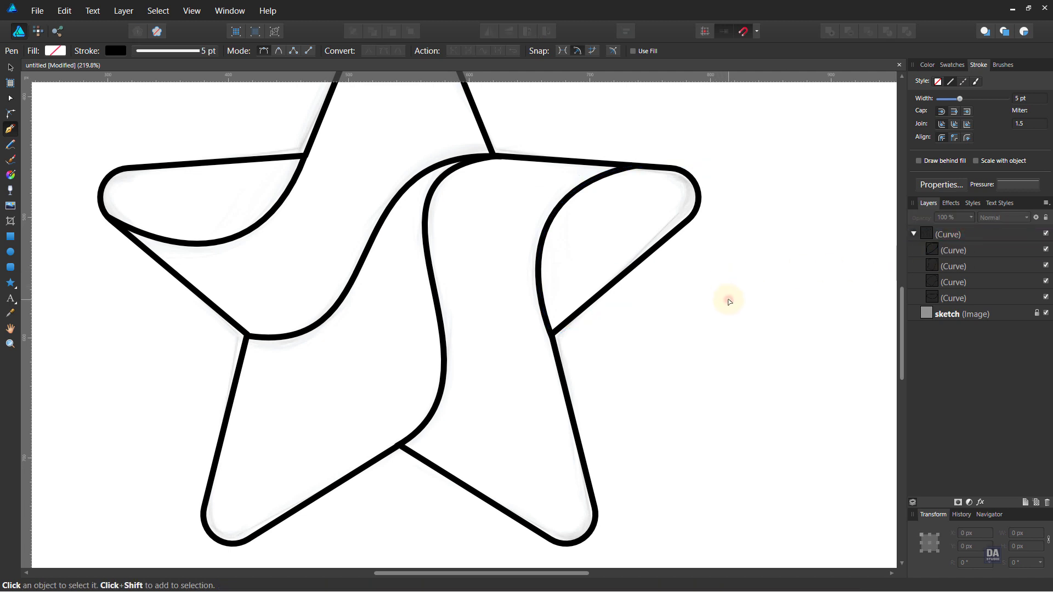
Select the star group, give it a cyan-to-purple gradient fill and set its stroke to None.
scroll(536, 305, "down", 2)
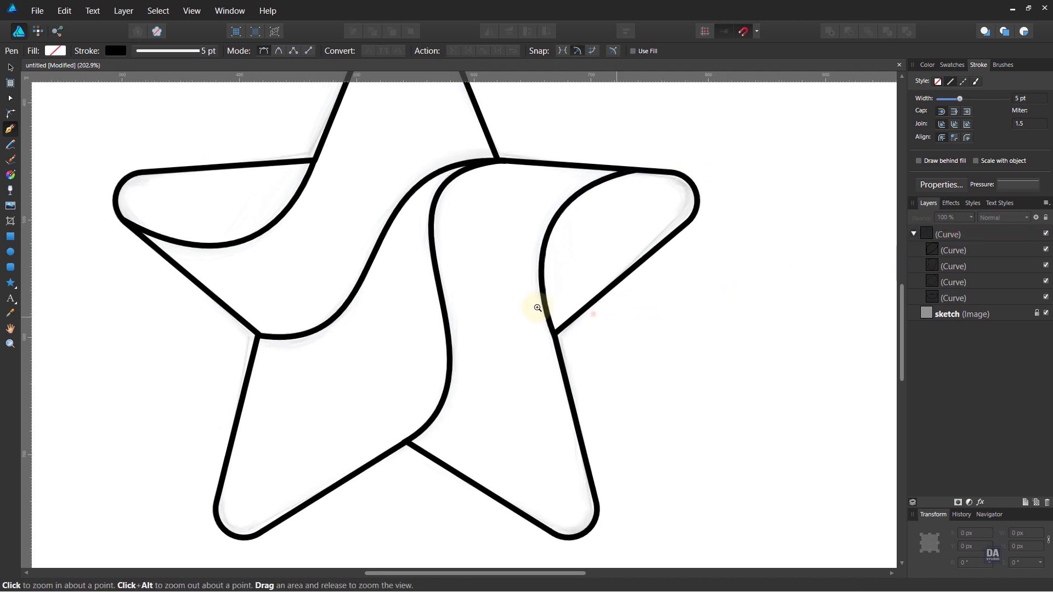
scroll(423, 306, "down", 2)
scroll(536, 329, "down", 2)
left_click_drag(536, 329, 547, 336)
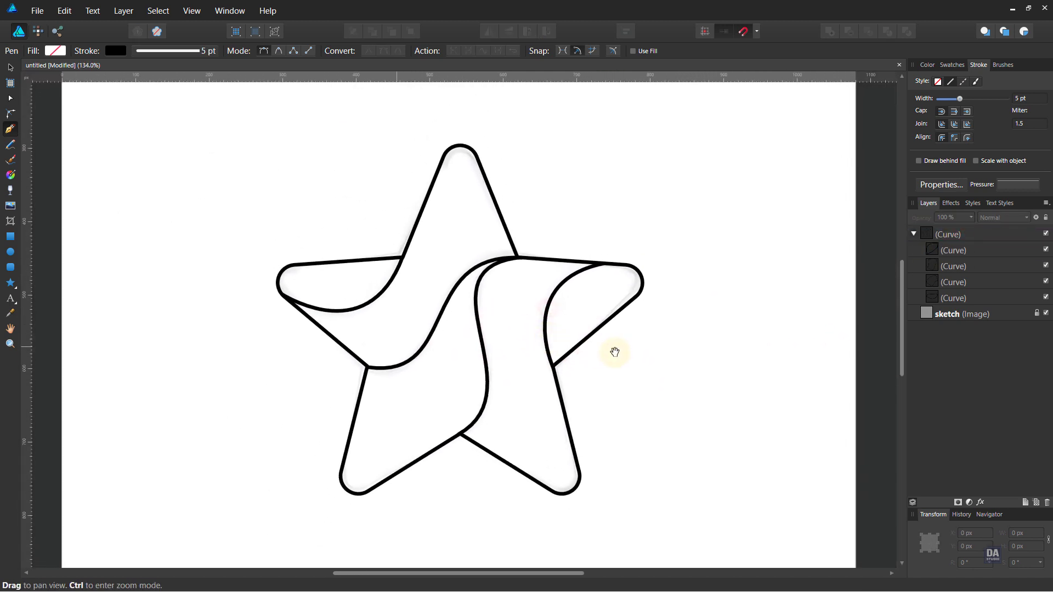
key("v")
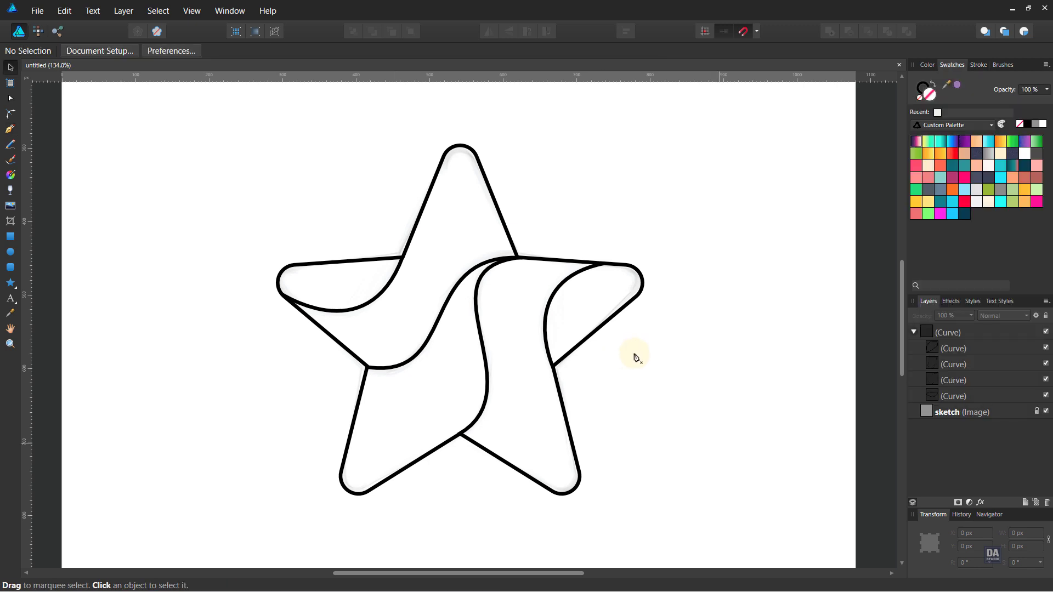
key("ctrl+0")
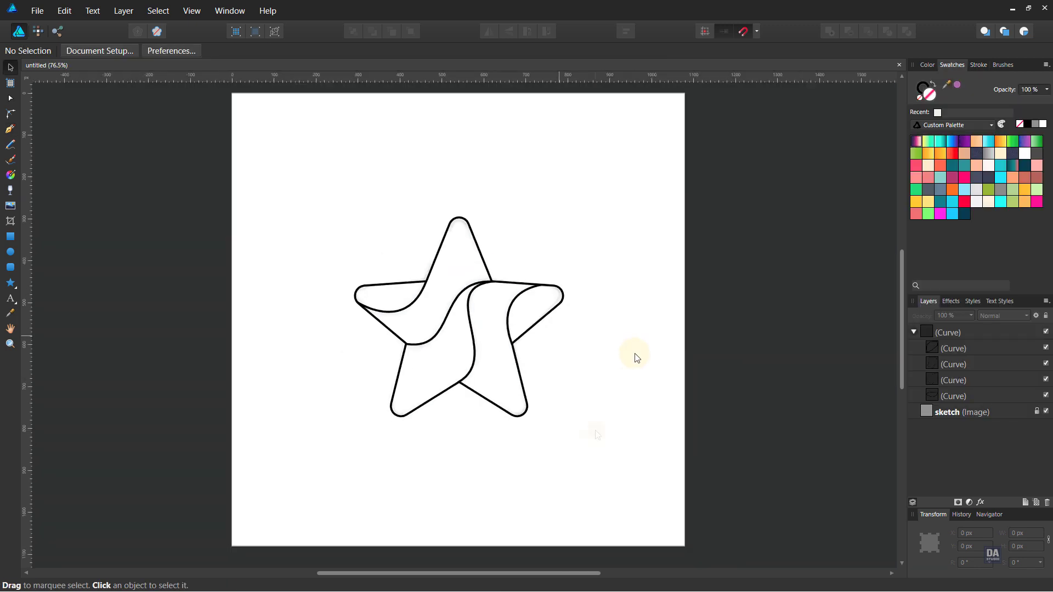
left_click_drag(541, 357, 604, 329)
left_click_drag(359, 340, 548, 367)
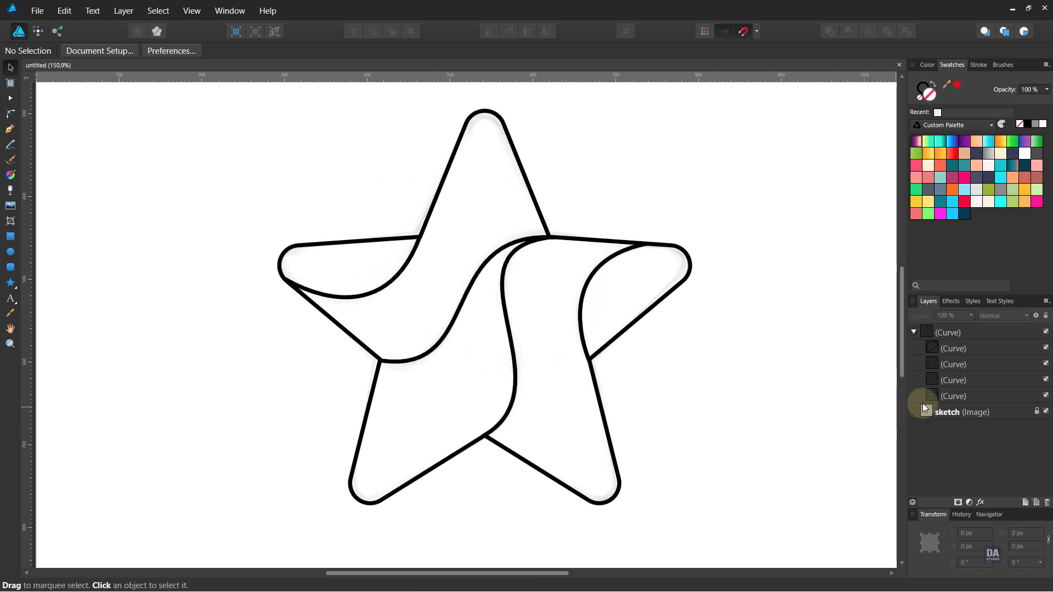
left_click(959, 333)
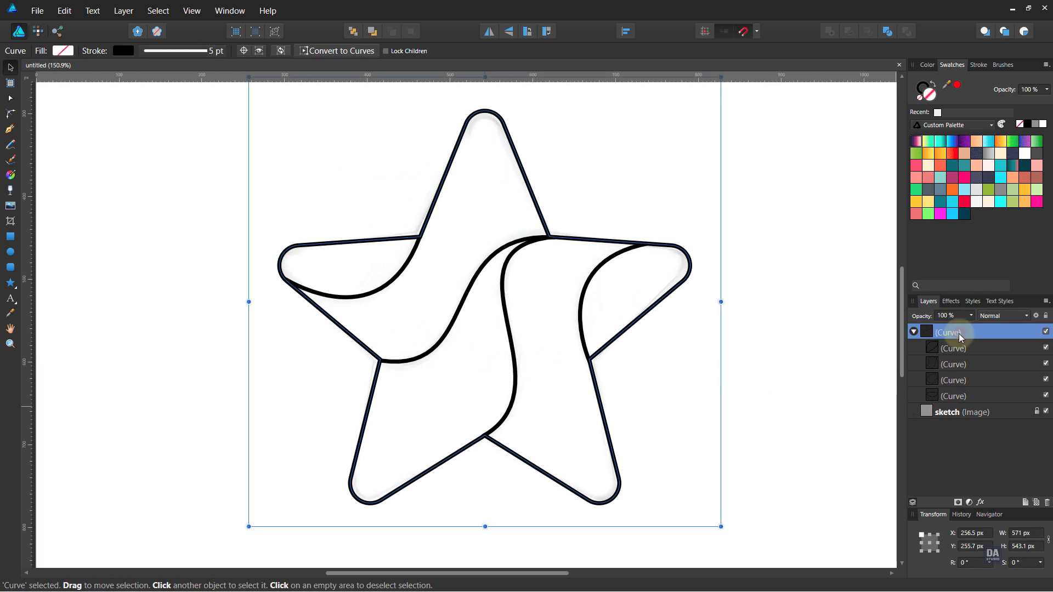
left_click(955, 144)
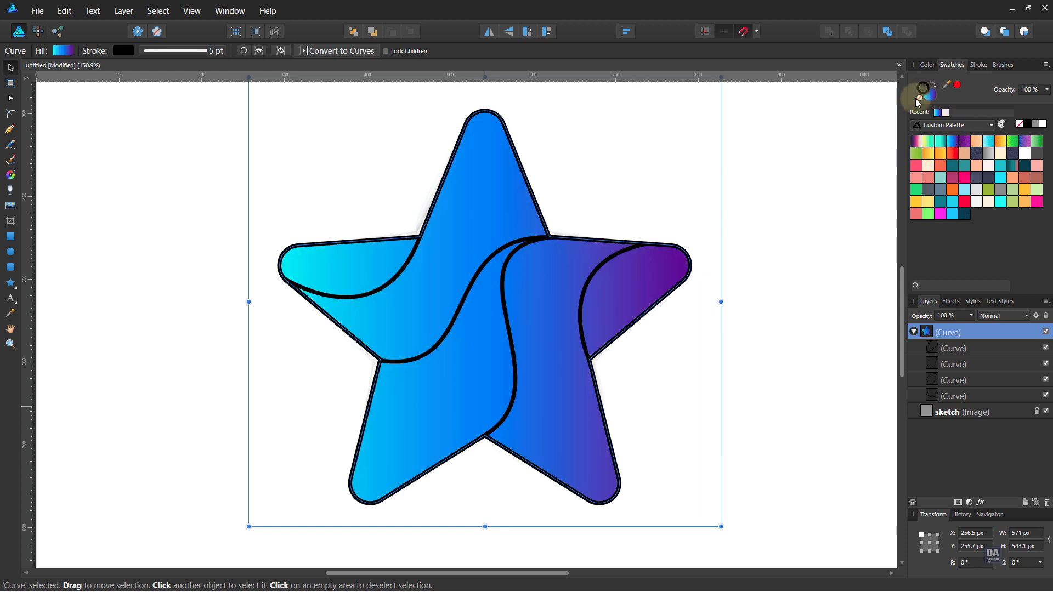
left_click(934, 101)
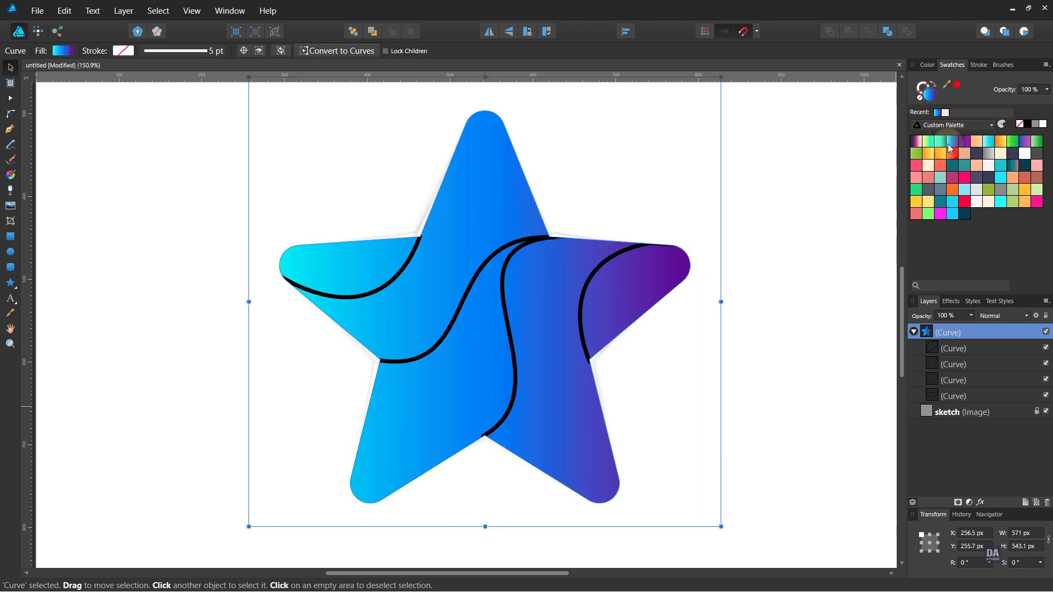
left_click(968, 351)
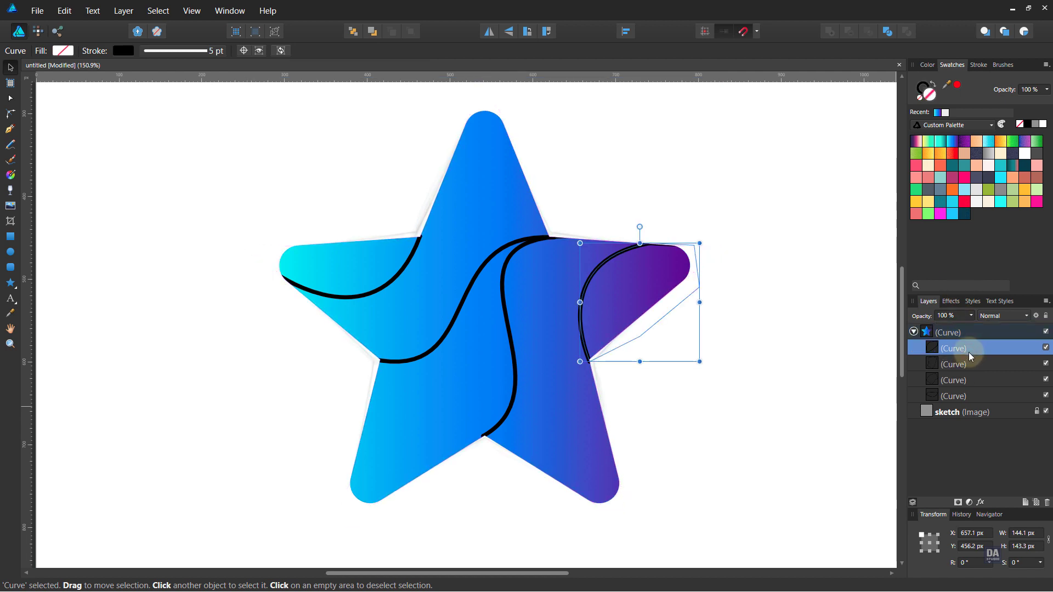
Fill the four swirl Curve layers with the White to transparent gradient and set their stroke to None.
left_click(968, 364, "shift")
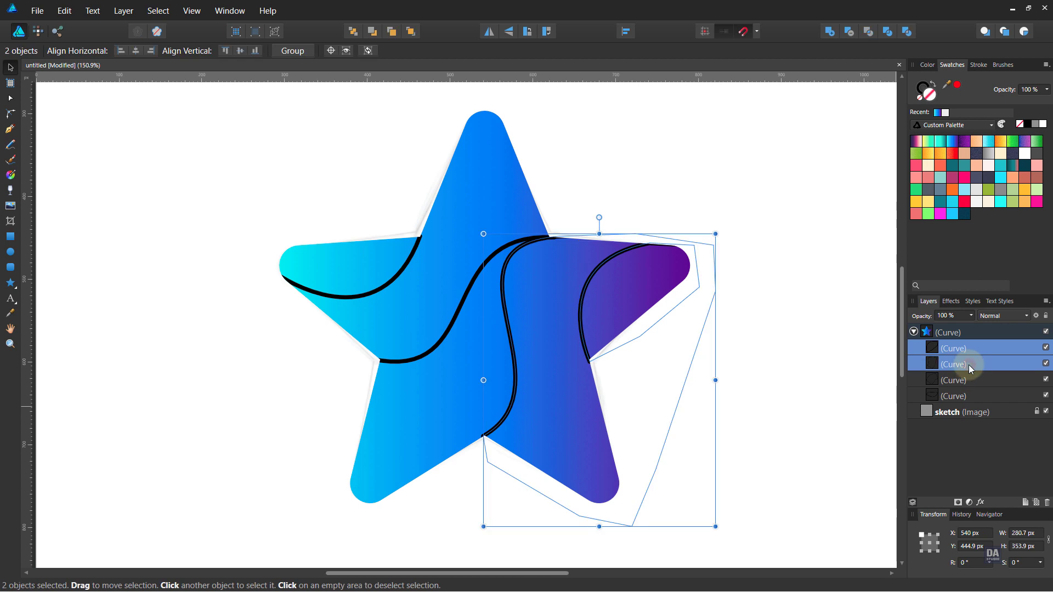
left_click(969, 379, "shift")
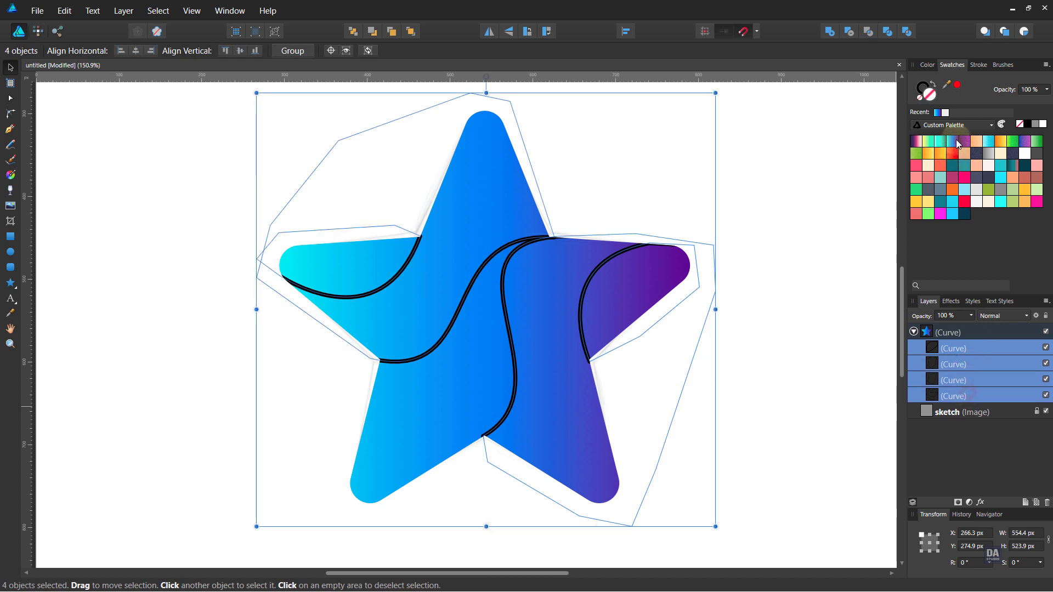
left_click(972, 126)
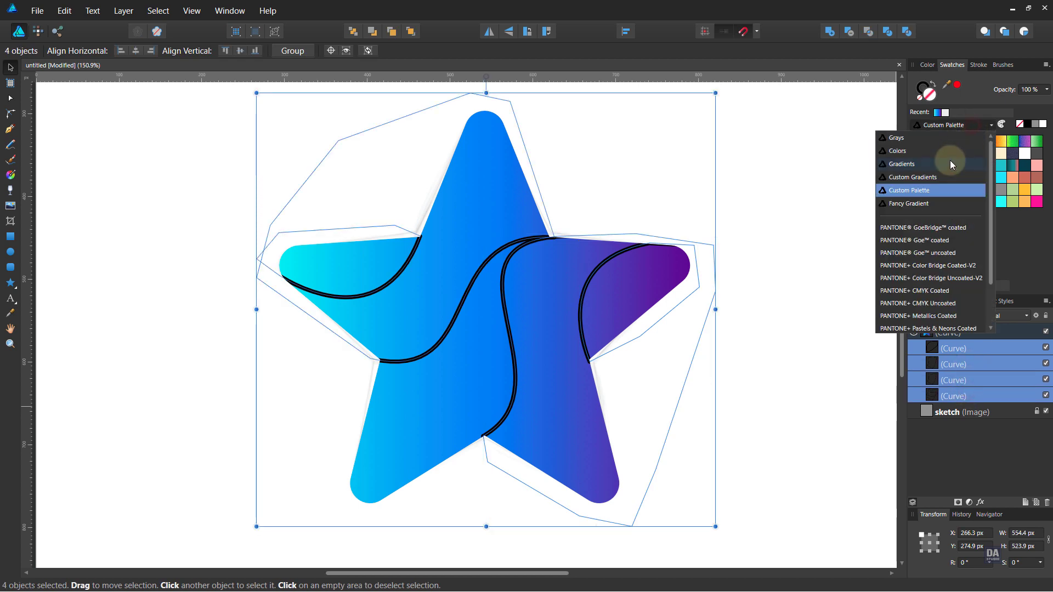
left_click(950, 162)
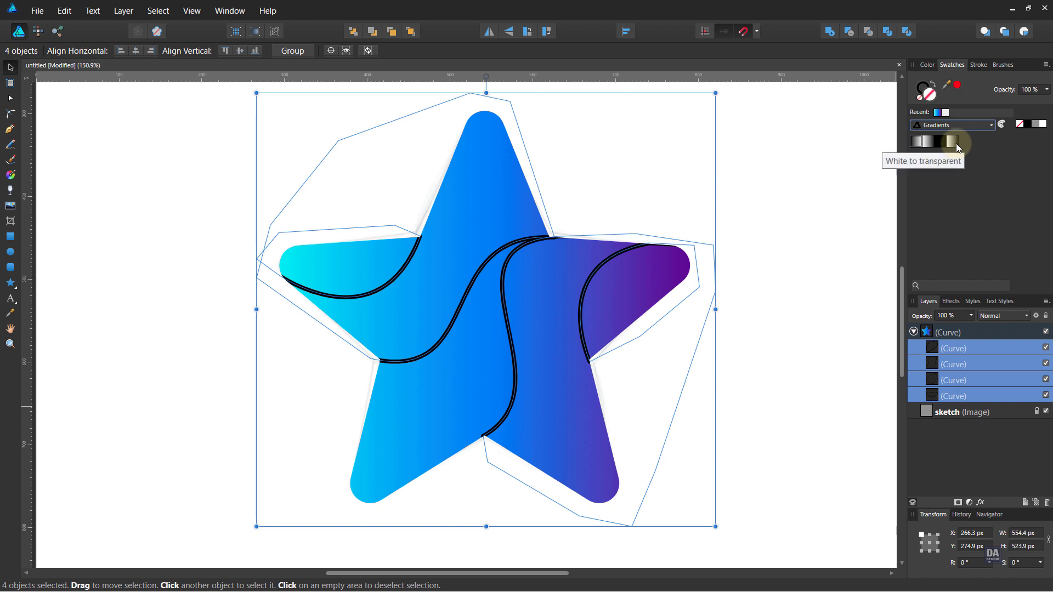
left_click(956, 143)
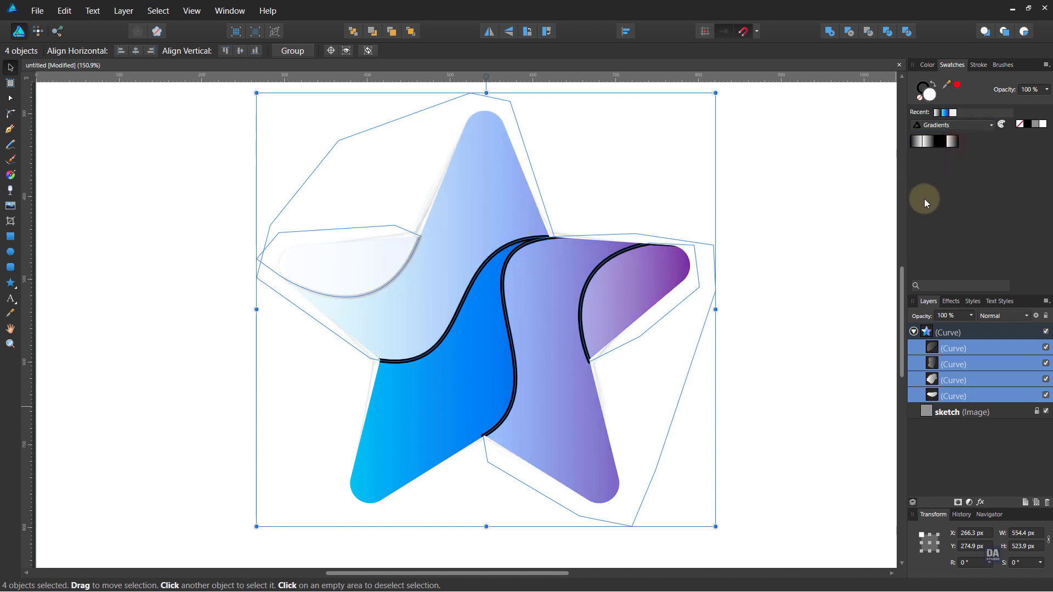
left_click(920, 99)
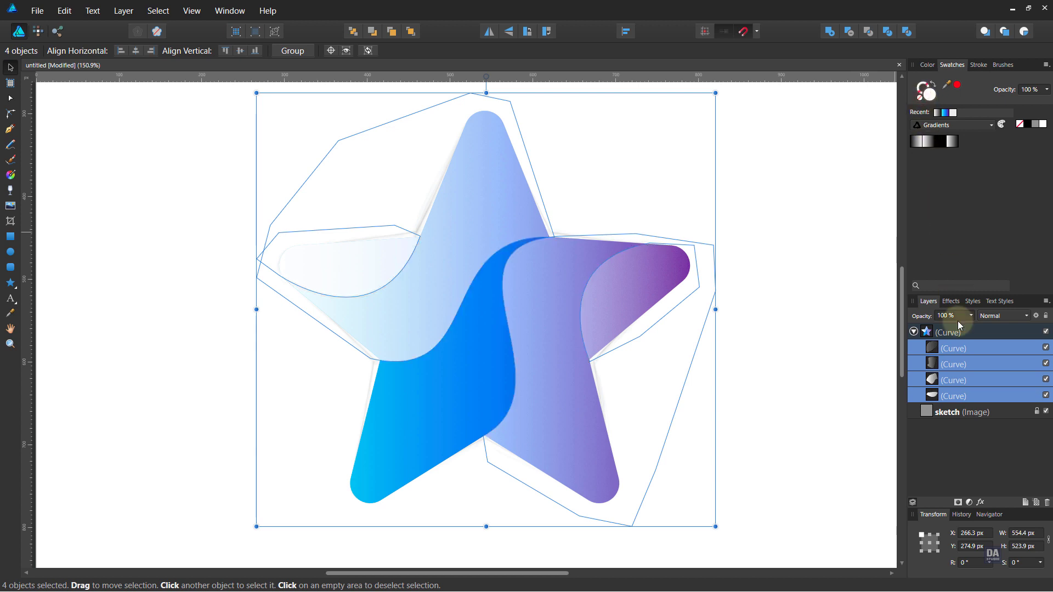
left_click(977, 396)
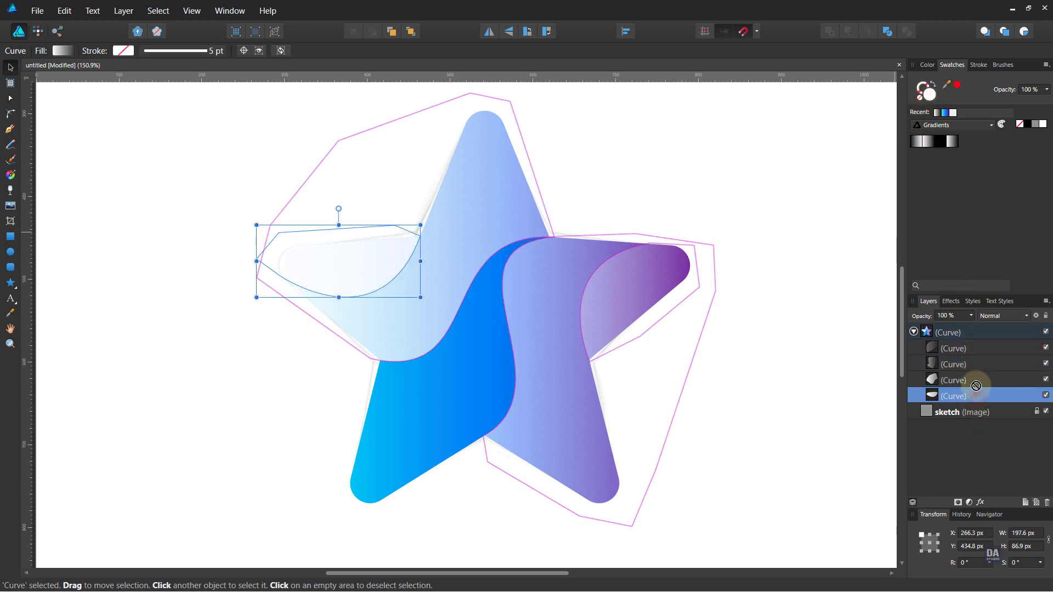
Move the upper-left swirl layer to the top and angle the lower-right swirl's gradient bottom-to-top.
left_click_drag(978, 395, 977, 340)
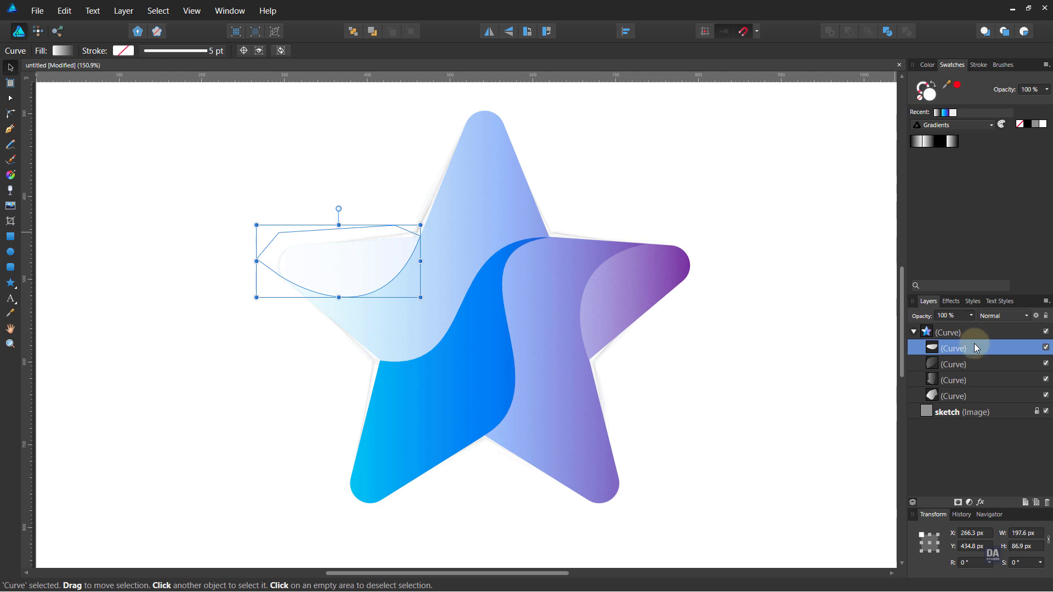
left_click(854, 386)
left_click(574, 417)
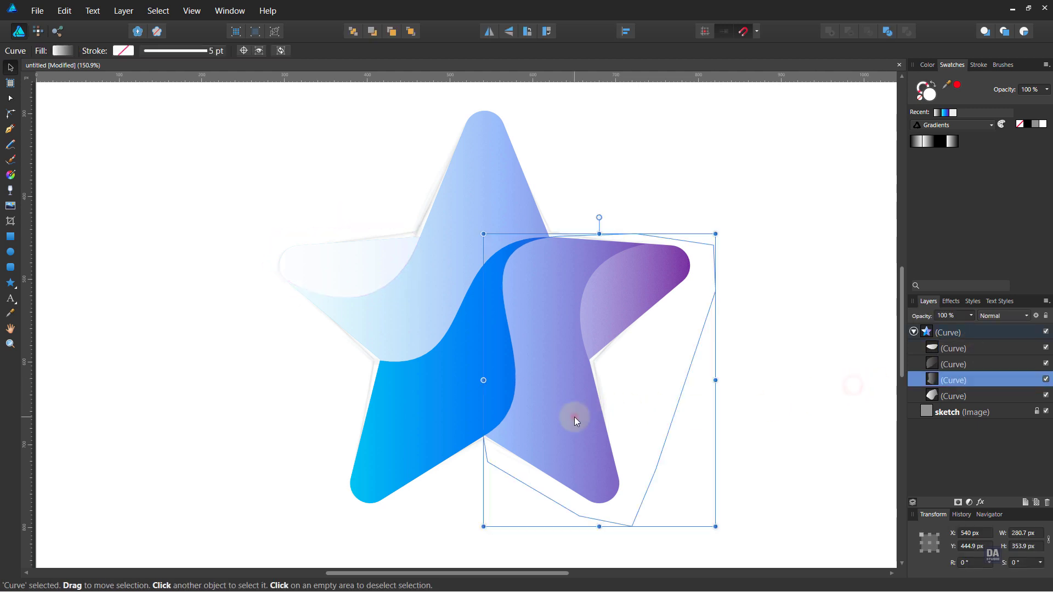
key("g")
left_click_drag(482, 521, 590, 204)
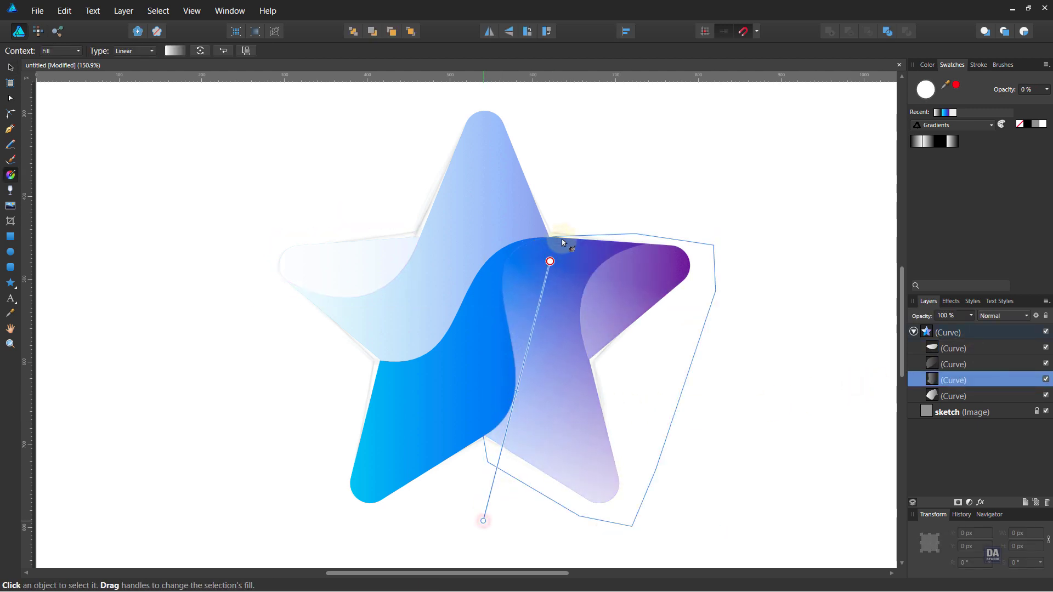
Re-angle the gradients on the upper-right, central and upper-left swirl pieces.
left_click(635, 287)
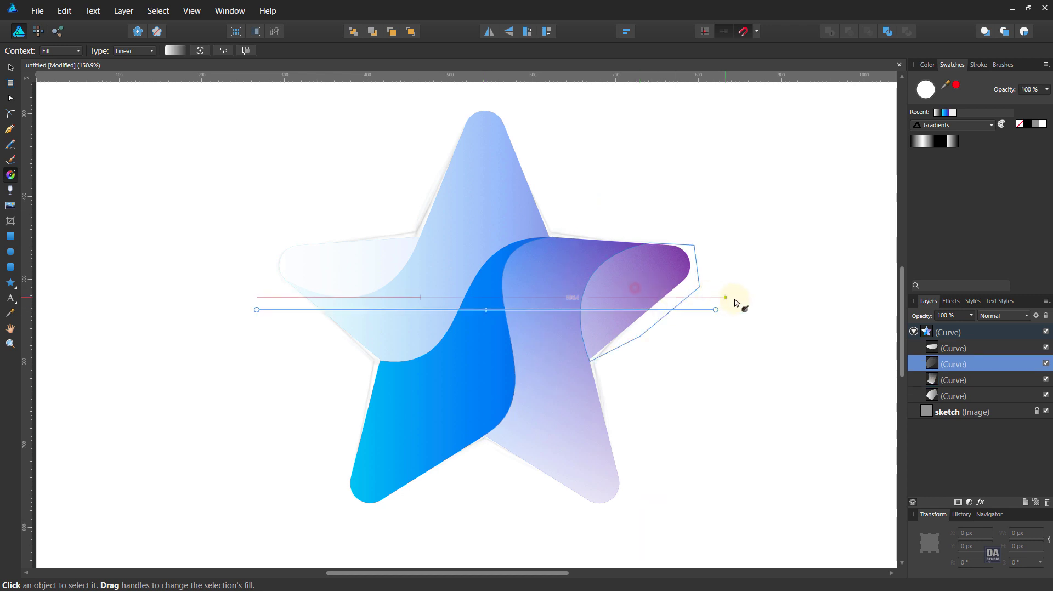
left_click_drag(648, 339, 567, 344)
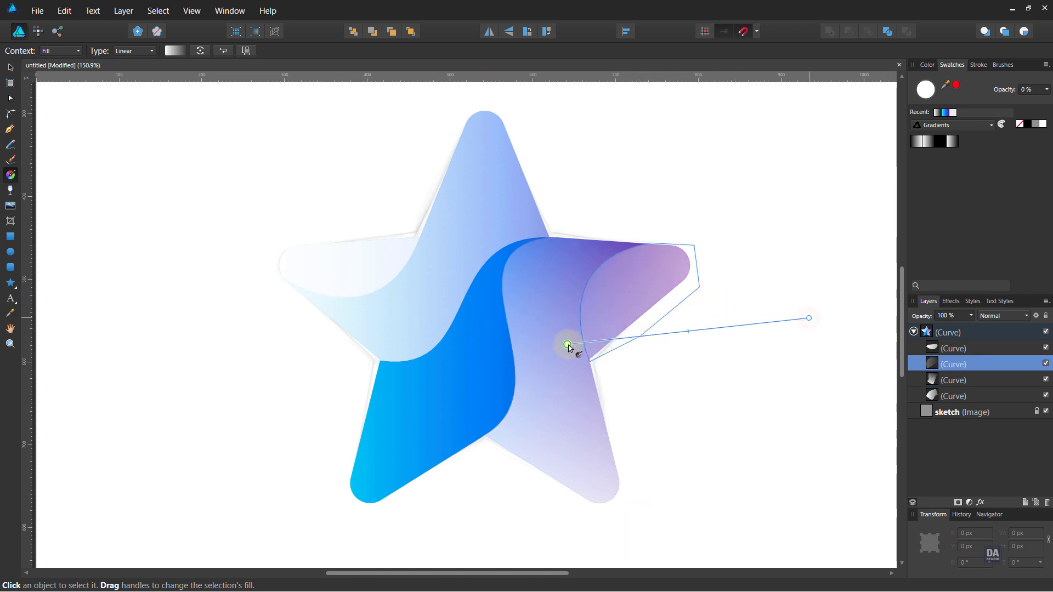
left_click(414, 318)
mouse_move(283, 437)
left_mouse_down()
mouse_move(546, 205)
mouse_move(548, 174)
left_mouse_up()
left_click(382, 263)
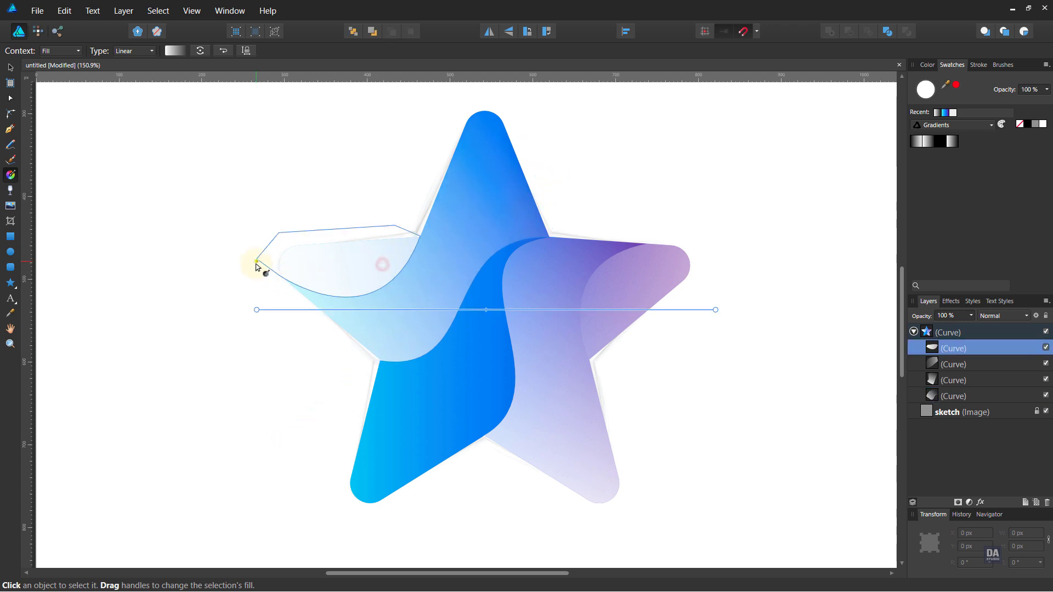
mouse_move(256, 261)
left_mouse_down()
mouse_move(420, 272)
mouse_move(420, 297)
left_mouse_up()
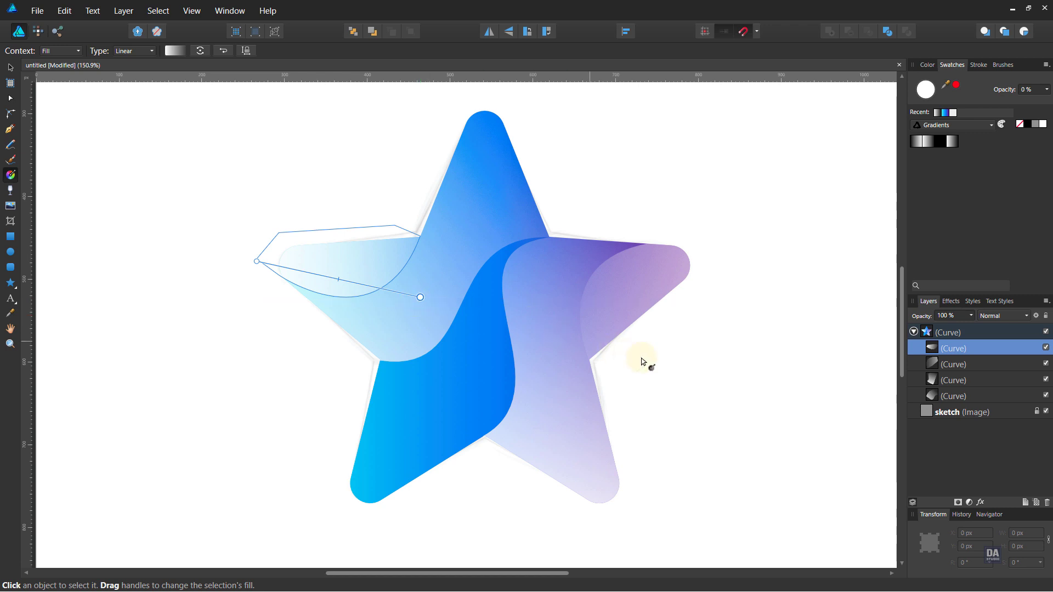
left_click(665, 369)
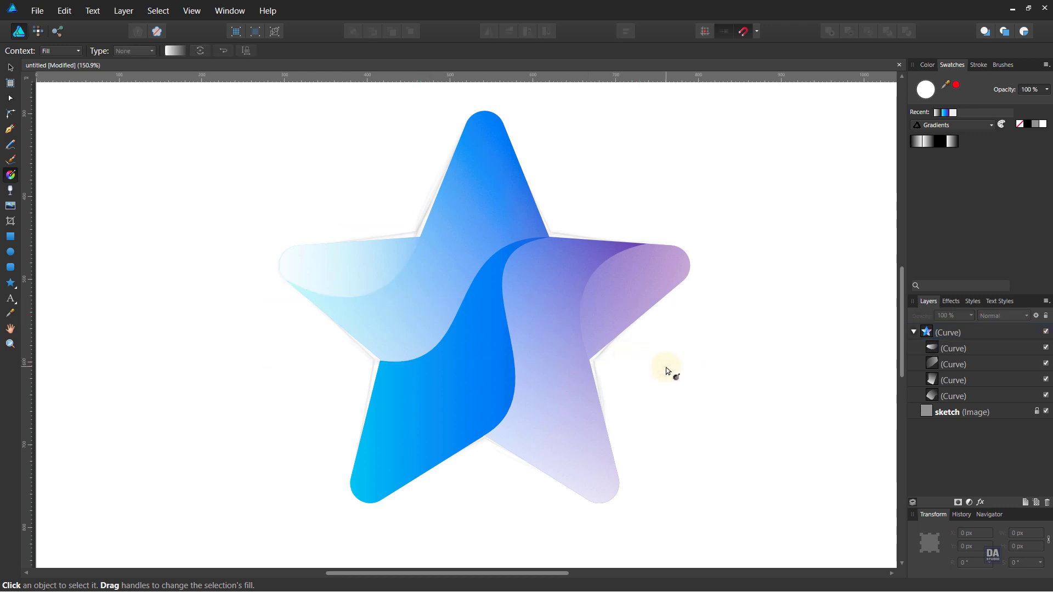
Lower an inner swirl piece's opacity to 75%.
key("v")
left_click(574, 397)
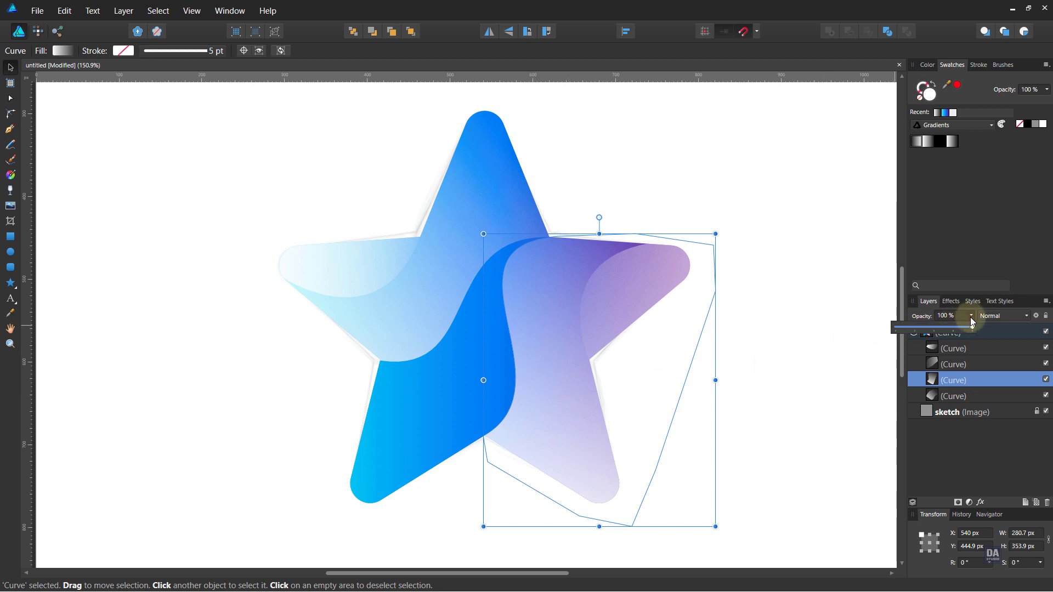
left_click_drag(950, 327, 952, 328)
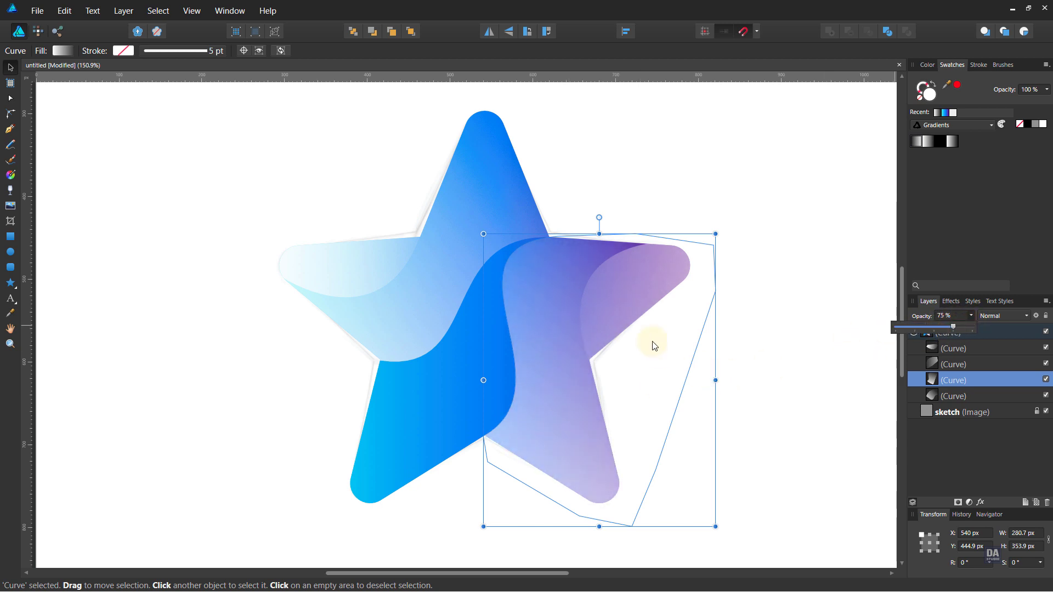
left_click(623, 311)
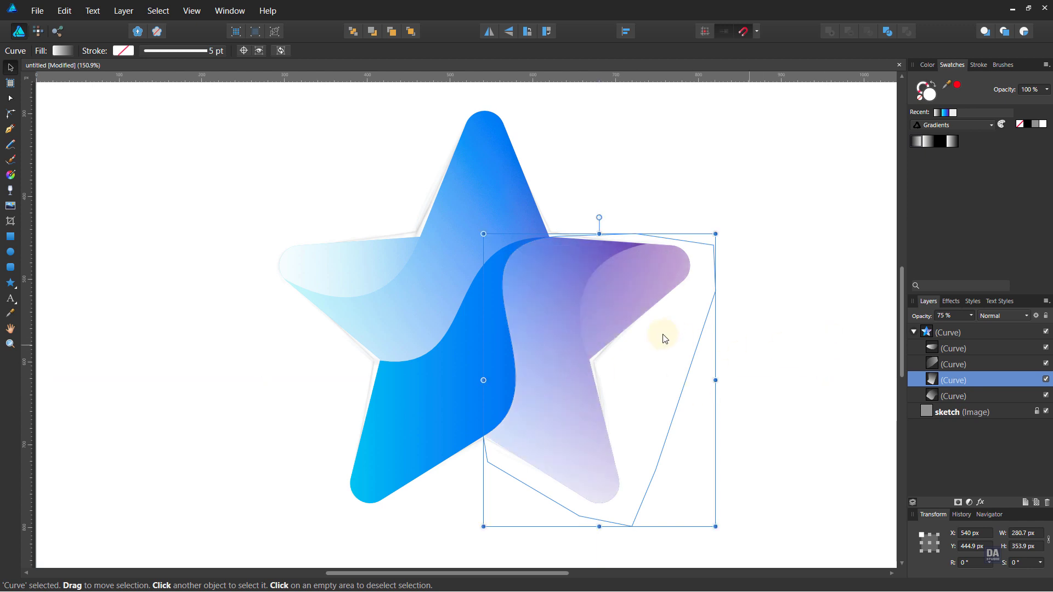
Set the upper-right swirl piece's blend mode to Overlay.
left_click(623, 289)
left_click(987, 316)
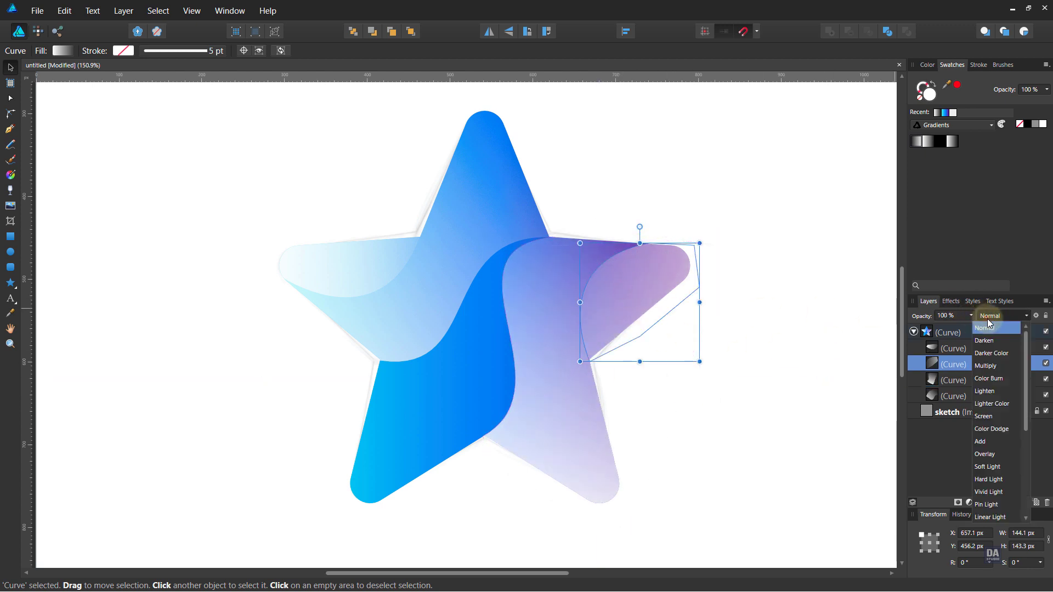
left_click(989, 455)
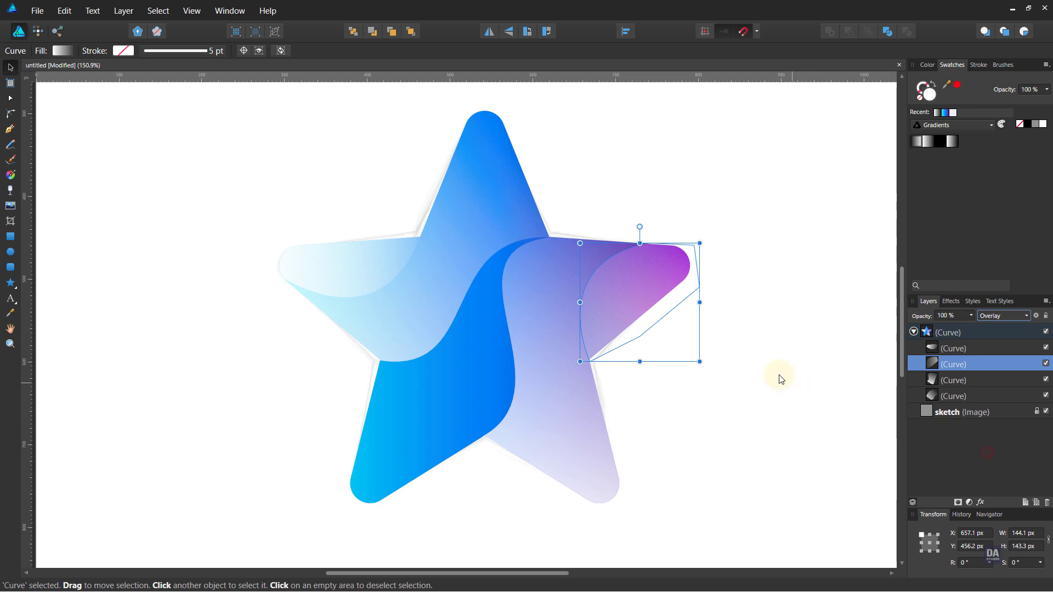
left_click(970, 316)
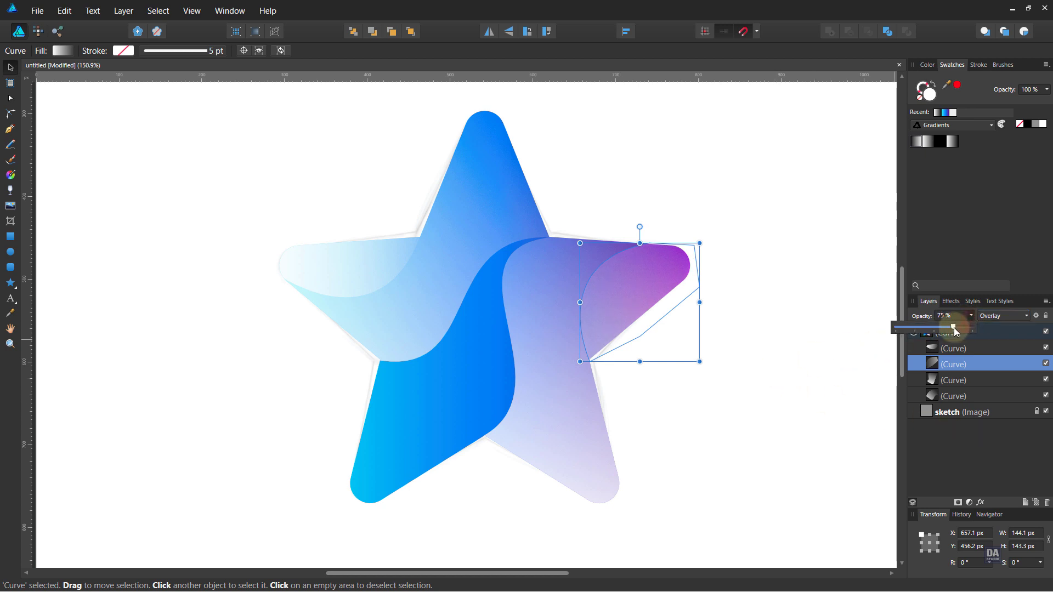
Fade another swirl shape to 50% opacity.
left_click(727, 355)
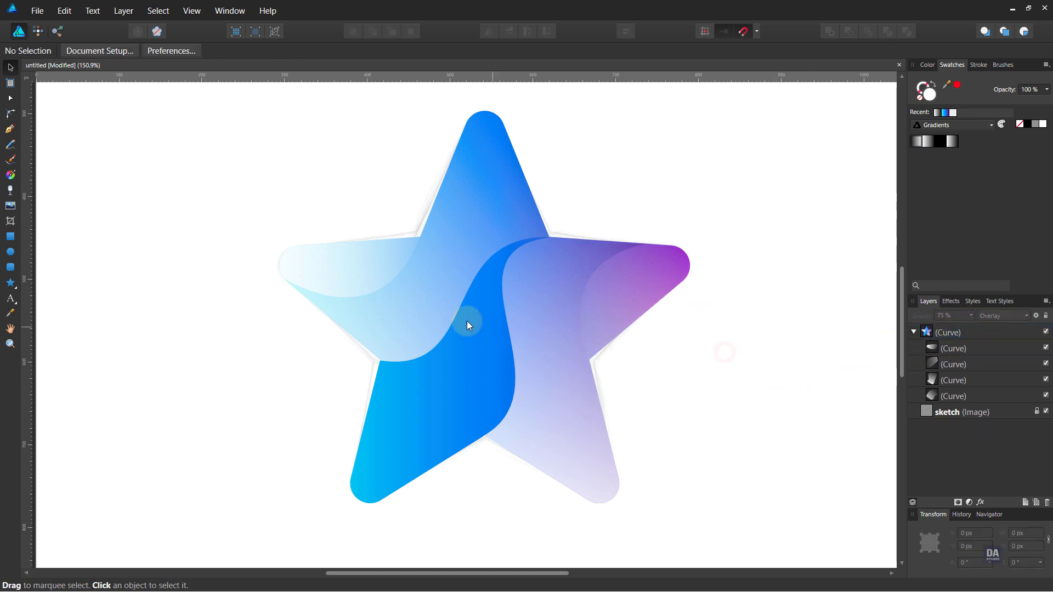
left_click(435, 314)
left_click(971, 316)
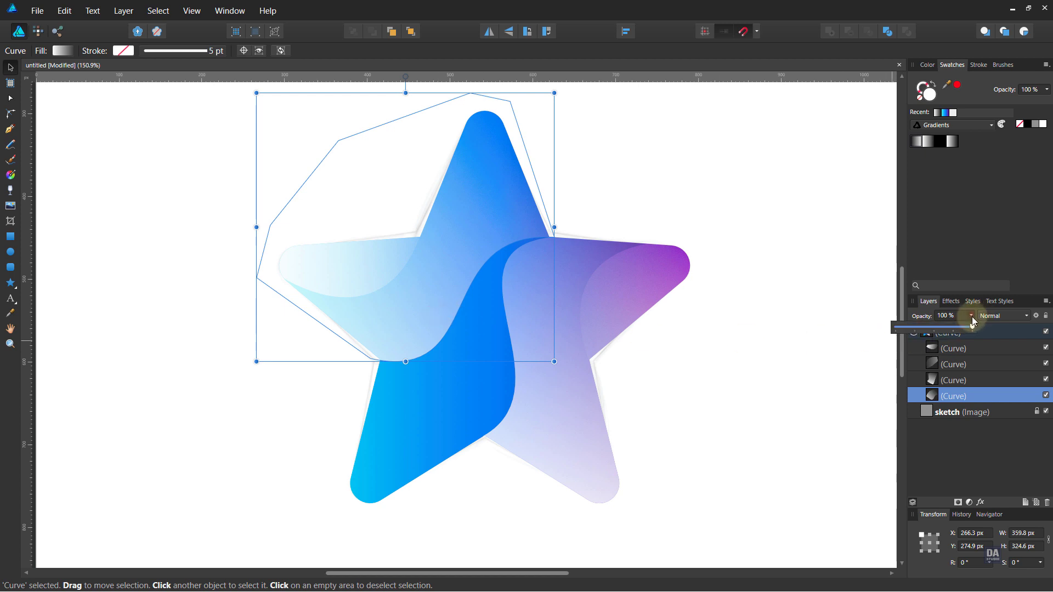
left_click_drag(972, 318, 932, 329)
left_click(756, 363)
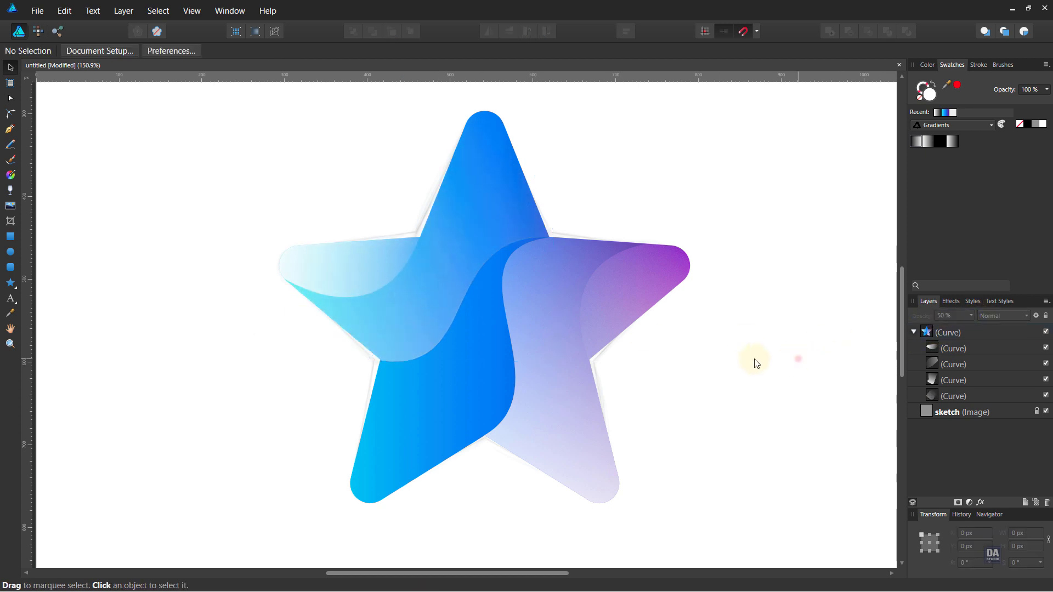
Set the light-blue left-arm swirl to Overlay blending at 75% opacity.
left_click(352, 264)
left_click(1001, 317)
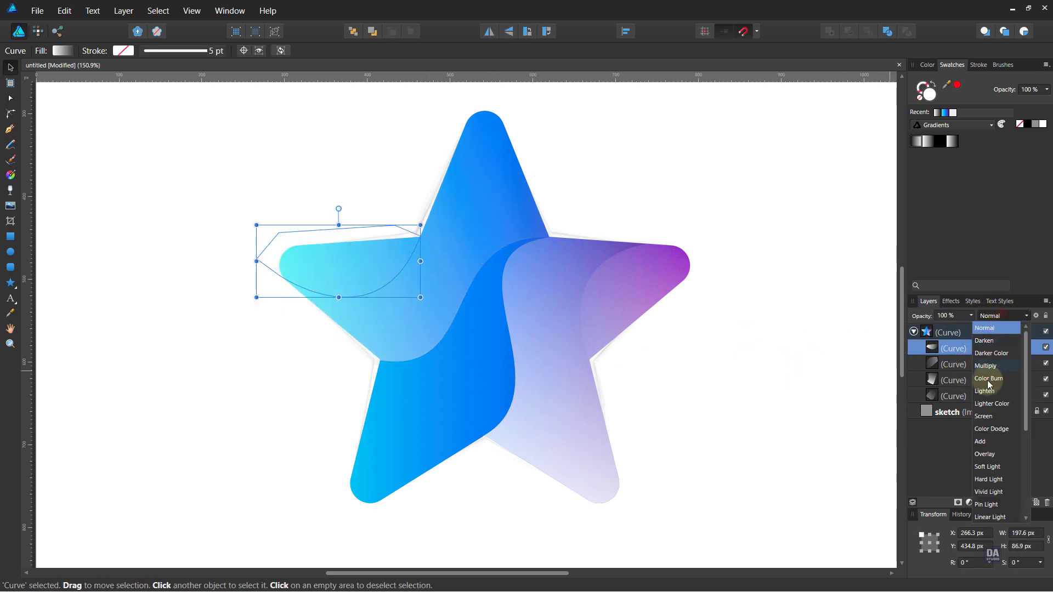
left_click(985, 454)
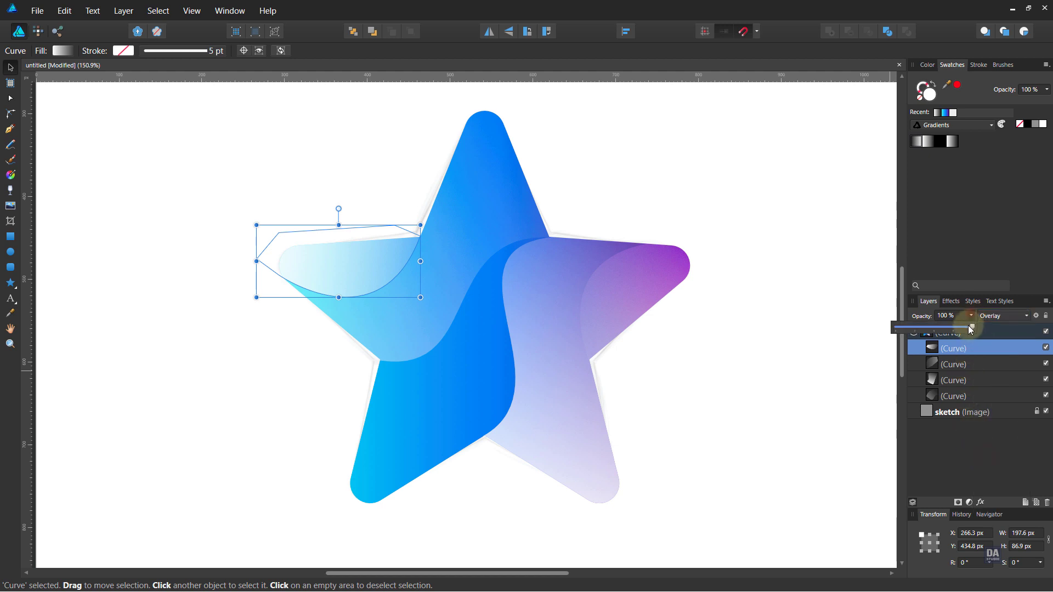
left_click_drag(972, 317, 952, 330)
left_click(689, 381)
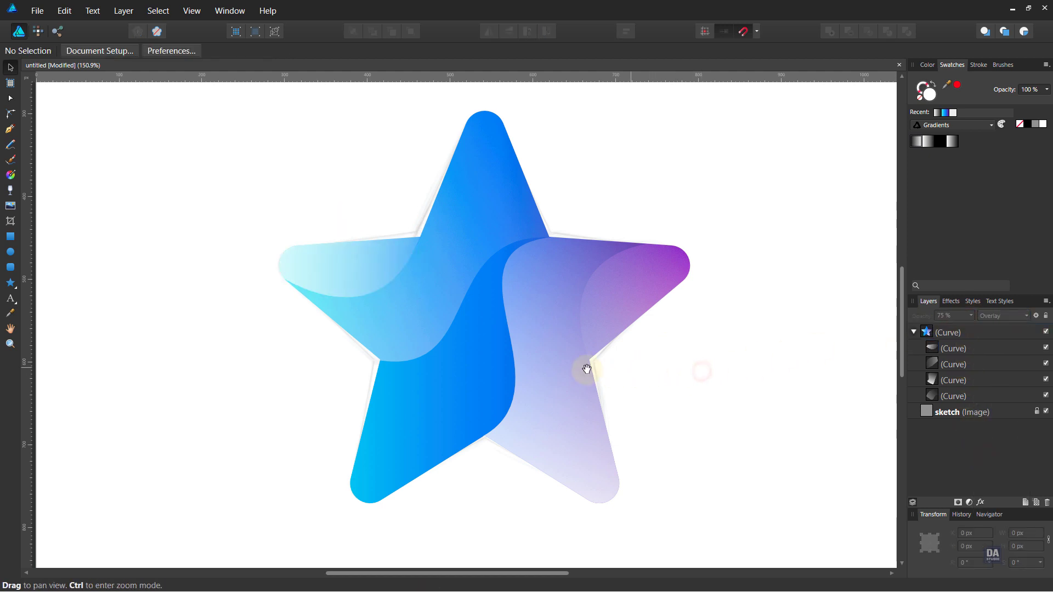
scroll(546, 326, "up", 3)
left_click_drag(546, 337, 537, 323)
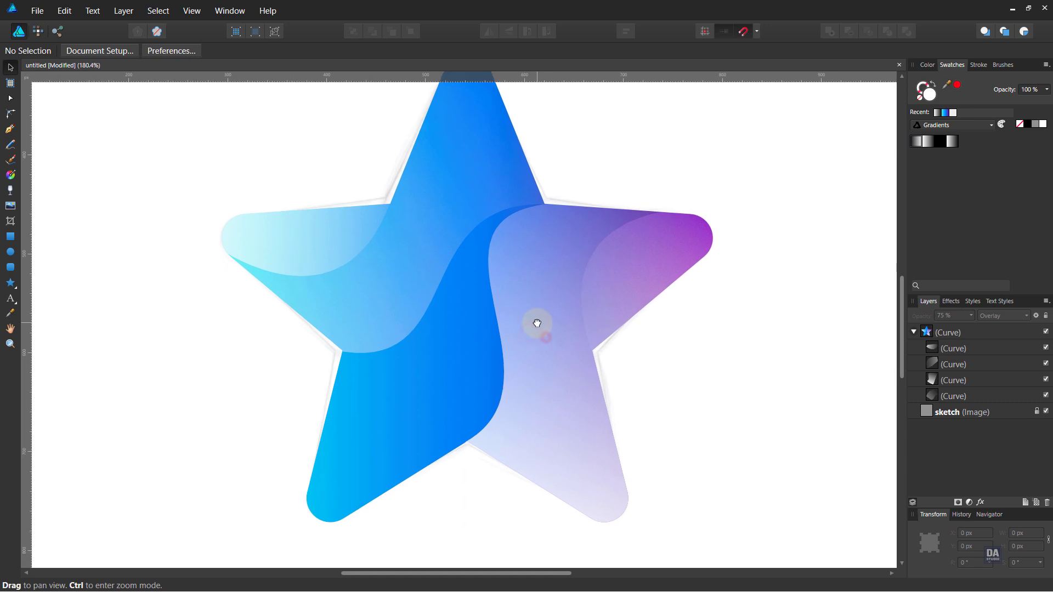
Draw a closed shadow-band shape along the left swirl's curved edge with the Pen.
key("p")
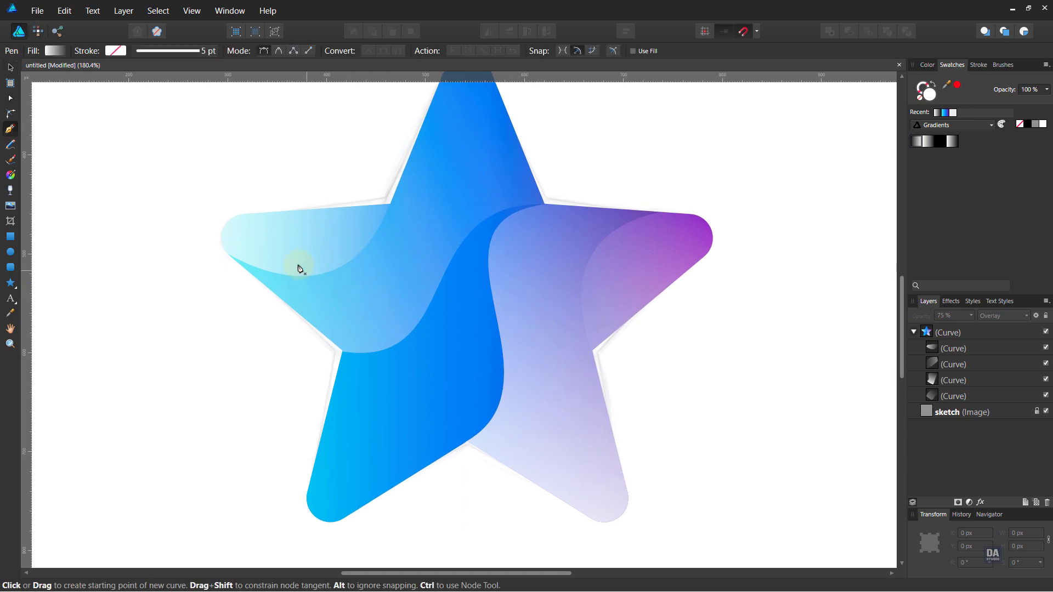
left_click(226, 251)
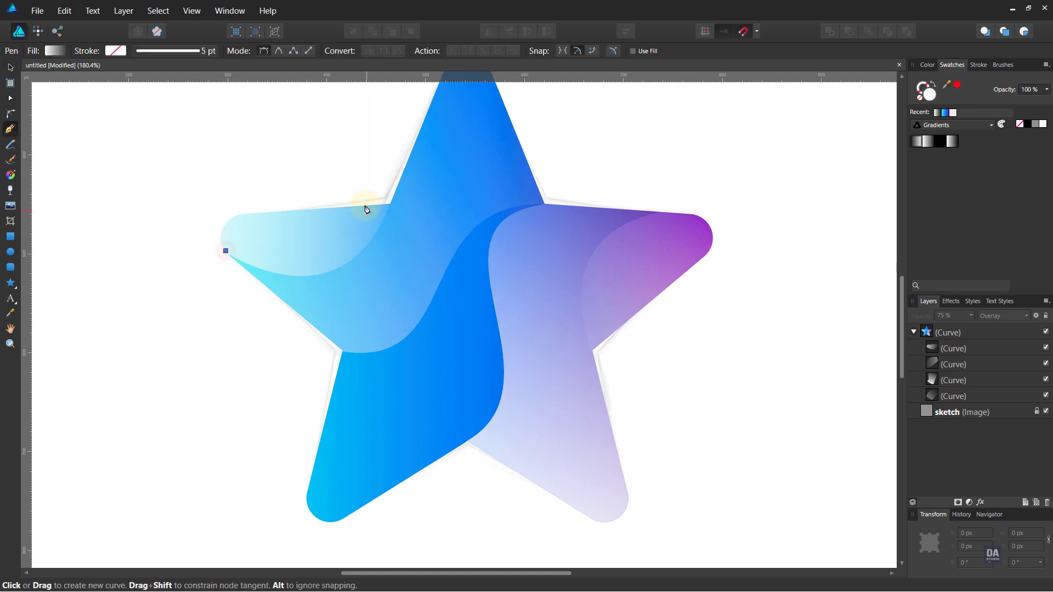
left_click_drag(360, 206, 390, 129)
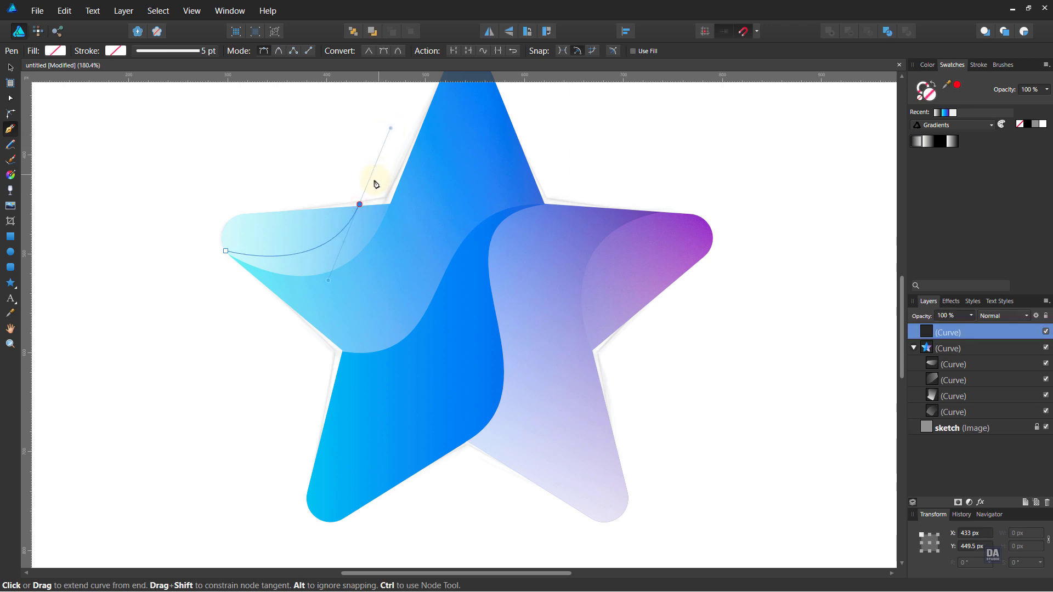
left_click(405, 199)
left_click(379, 256)
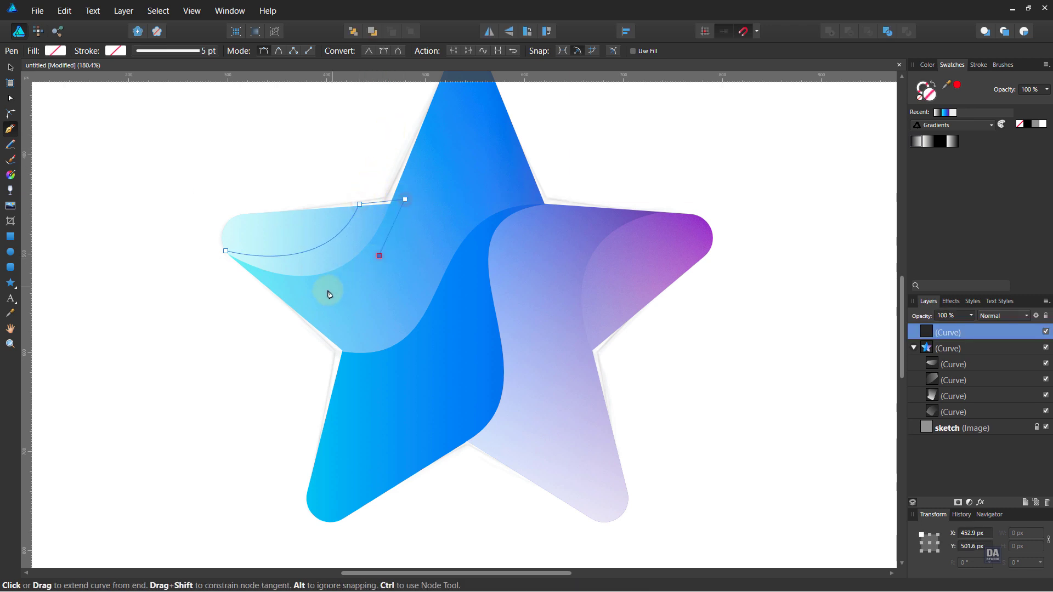
left_click(327, 294)
left_click(265, 289)
left_click(225, 250)
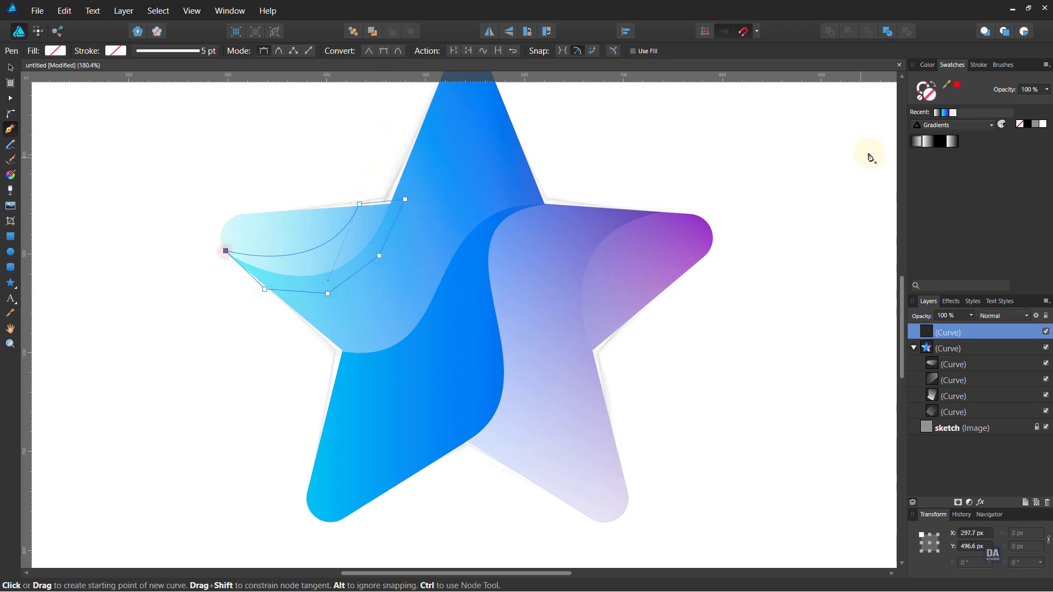
Fill the band with a dark gradient and clip it inside the light-blue left swirl.
left_click(934, 144)
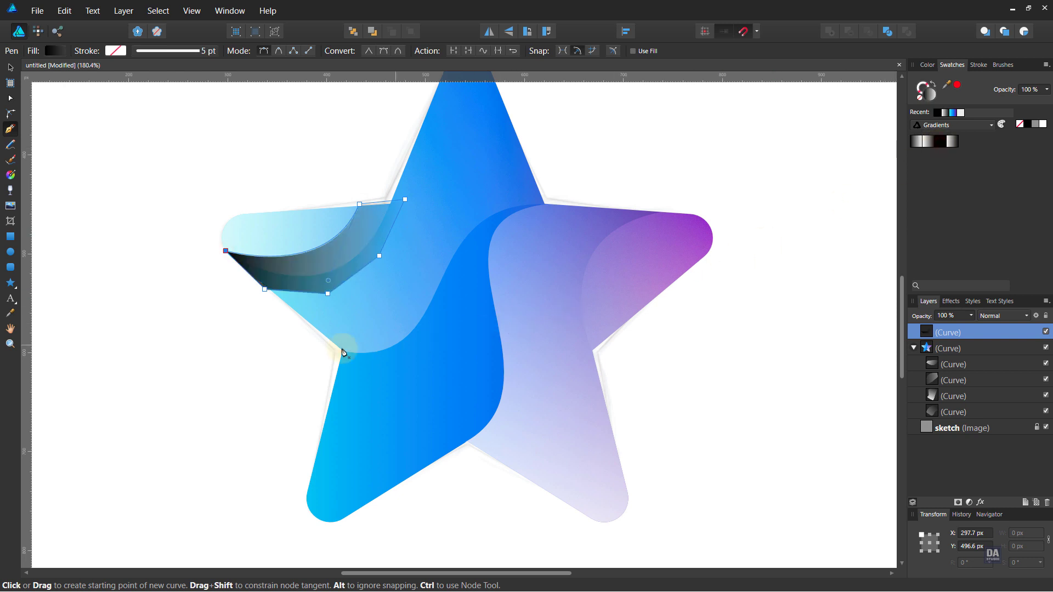
key("g")
left_click_drag(247, 313, 440, 179)
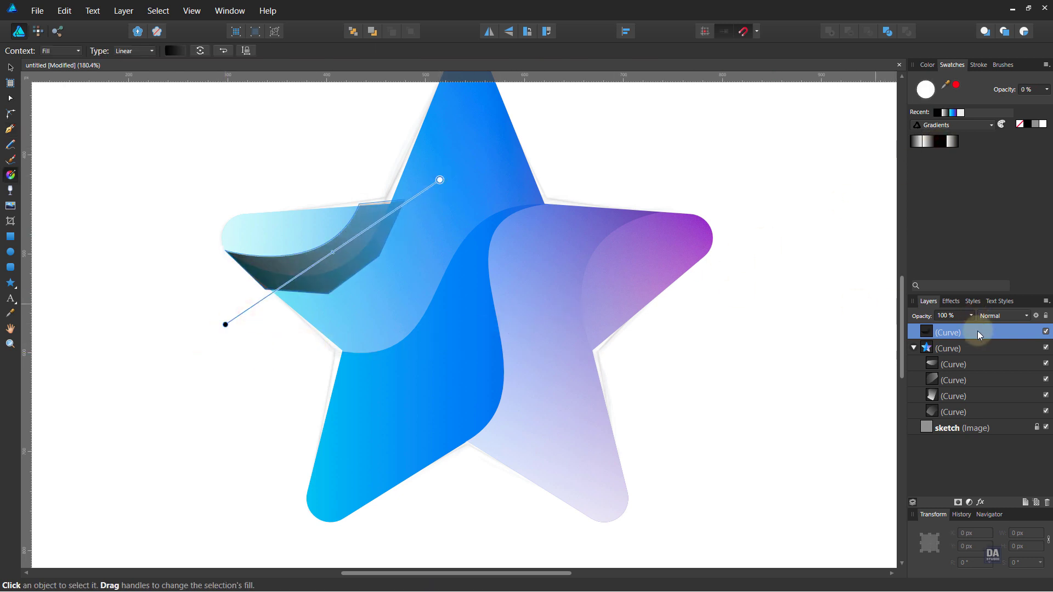
left_click_drag(977, 331, 975, 362)
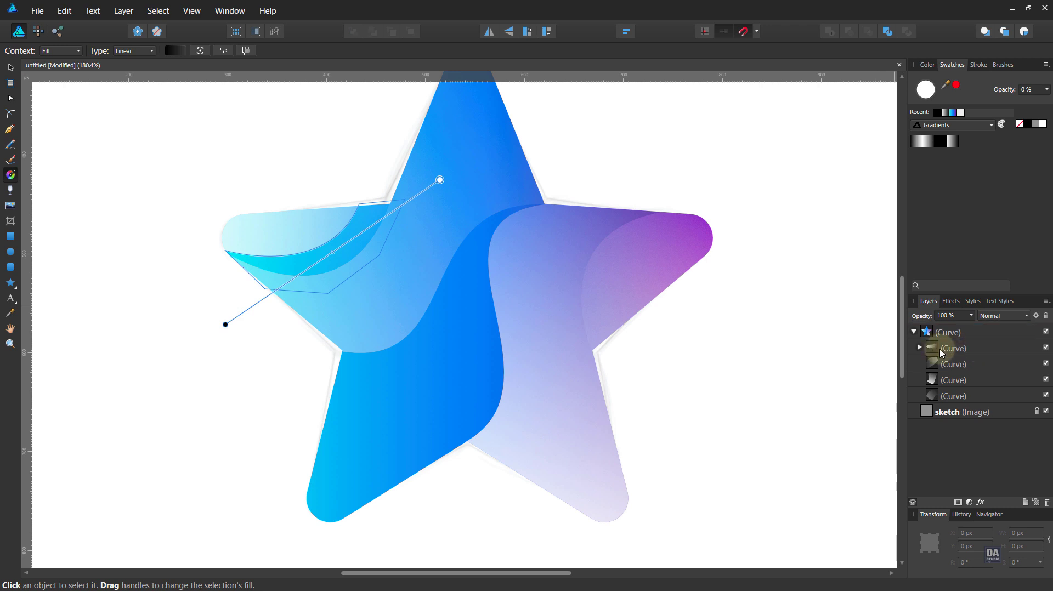
Set the clipped band to Multiply and shorten its gradient toward the swirl edge.
left_click(918, 347)
left_click(990, 317)
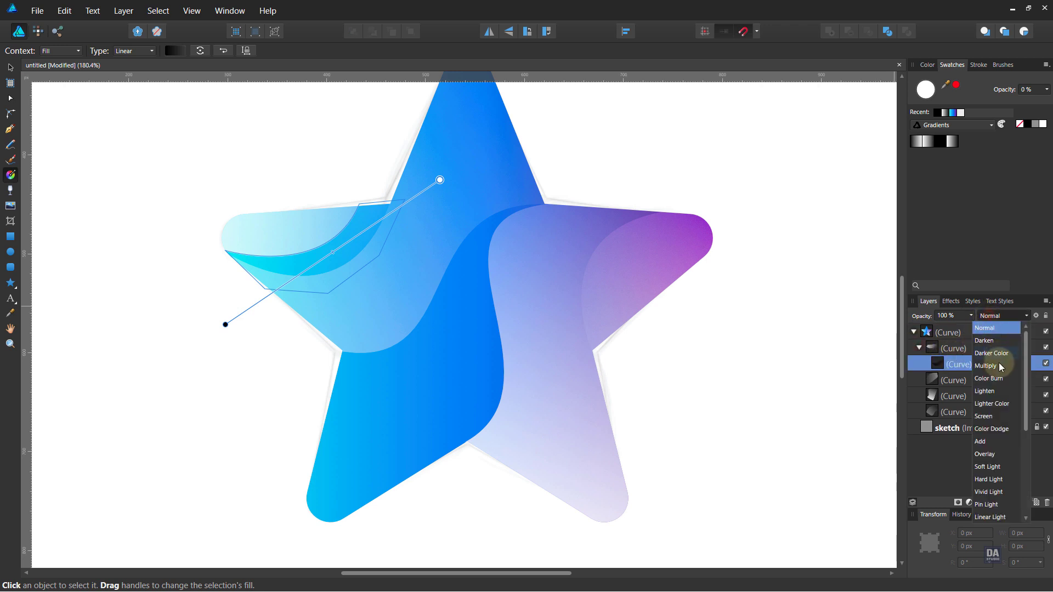
left_click(998, 366)
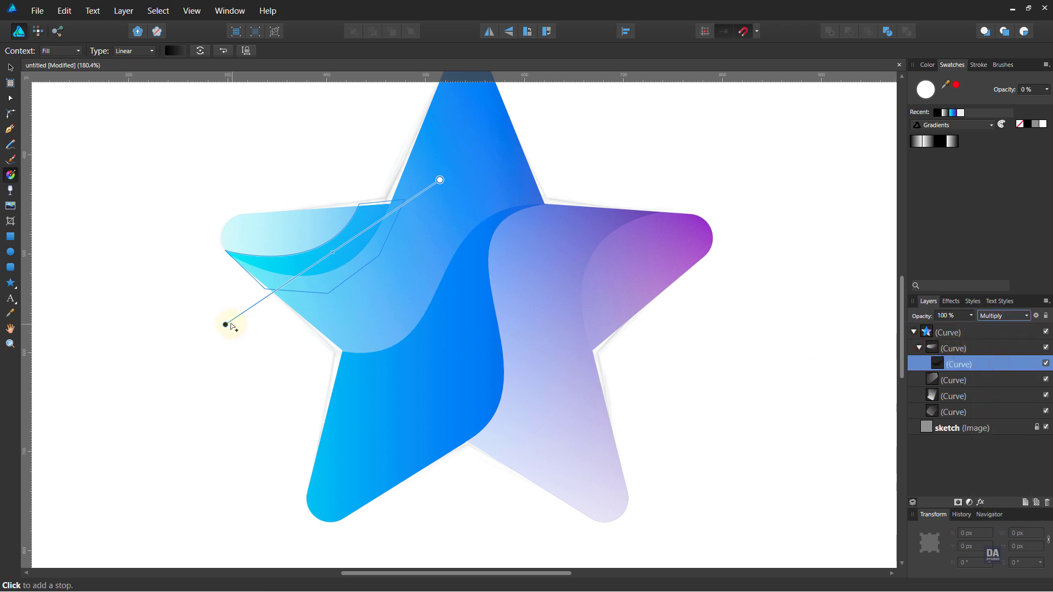
left_click_drag(228, 323, 267, 289)
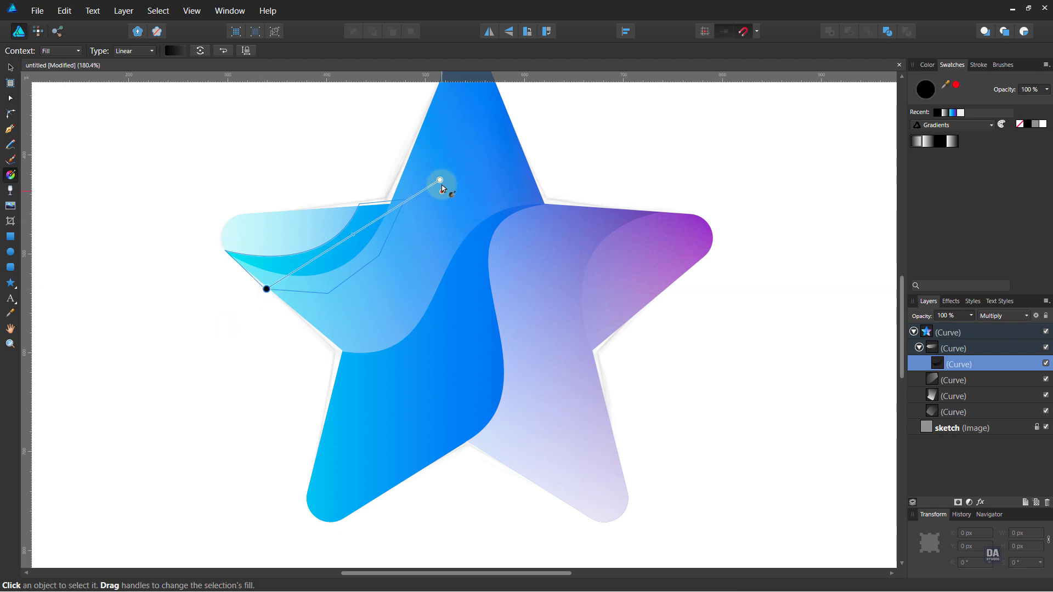
left_click_drag(440, 179, 399, 199)
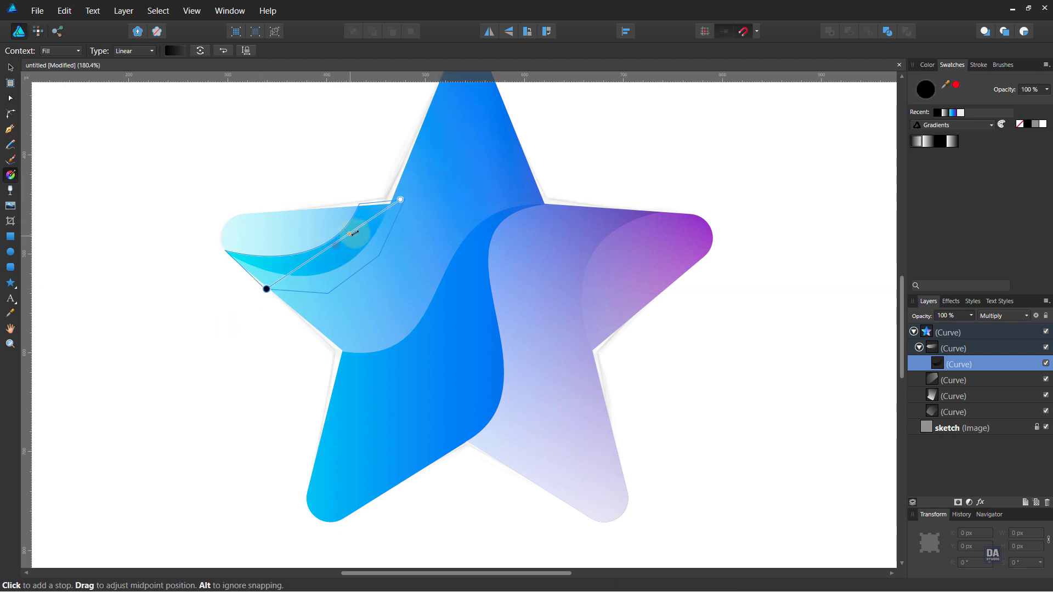
left_click(690, 356)
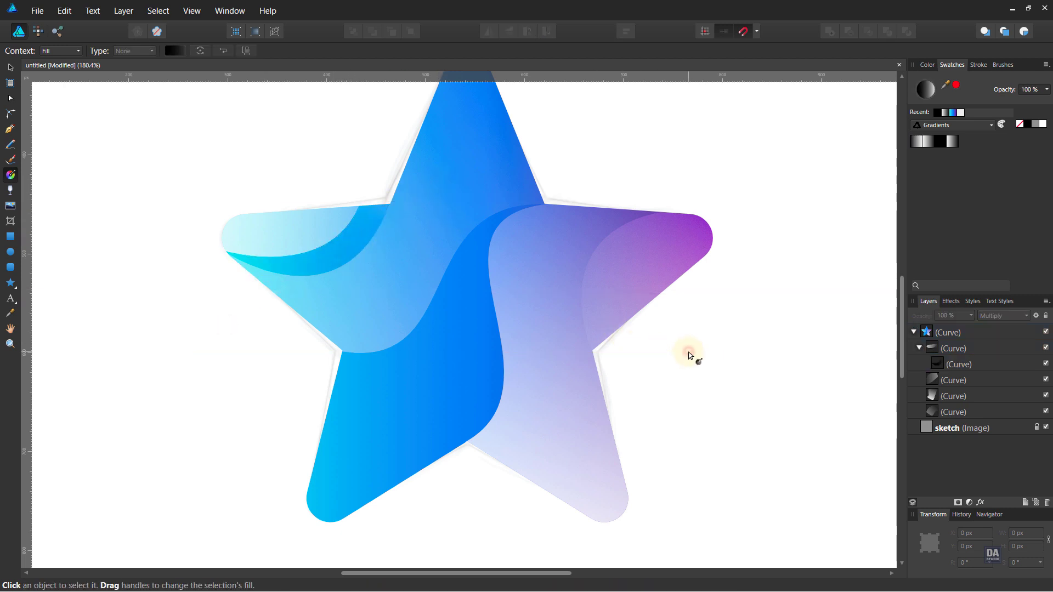
Draw a closed band shape down the right arm's swirl edge with the Pen.
key("p")
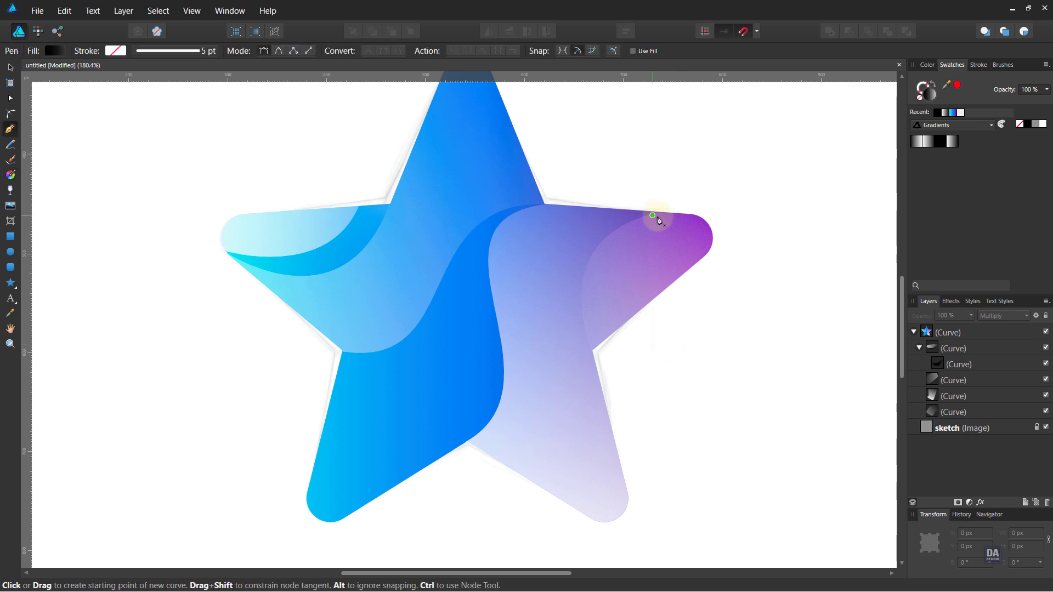
left_click(658, 210)
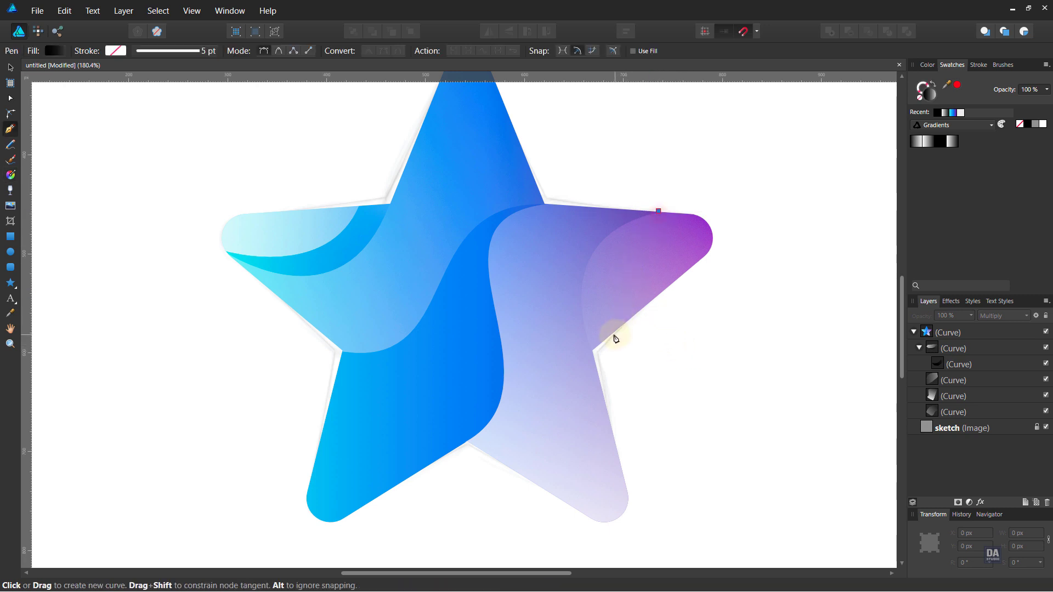
left_click_drag(614, 335, 641, 404)
left_click(589, 361)
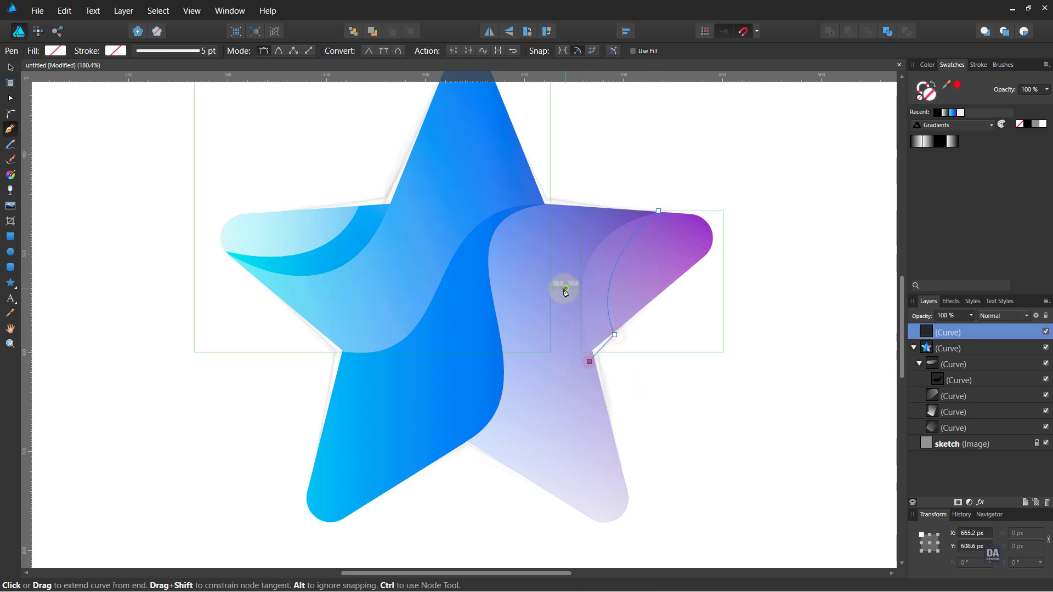
left_click(565, 288)
left_click_drag(581, 227, 631, 199)
left_click(658, 210)
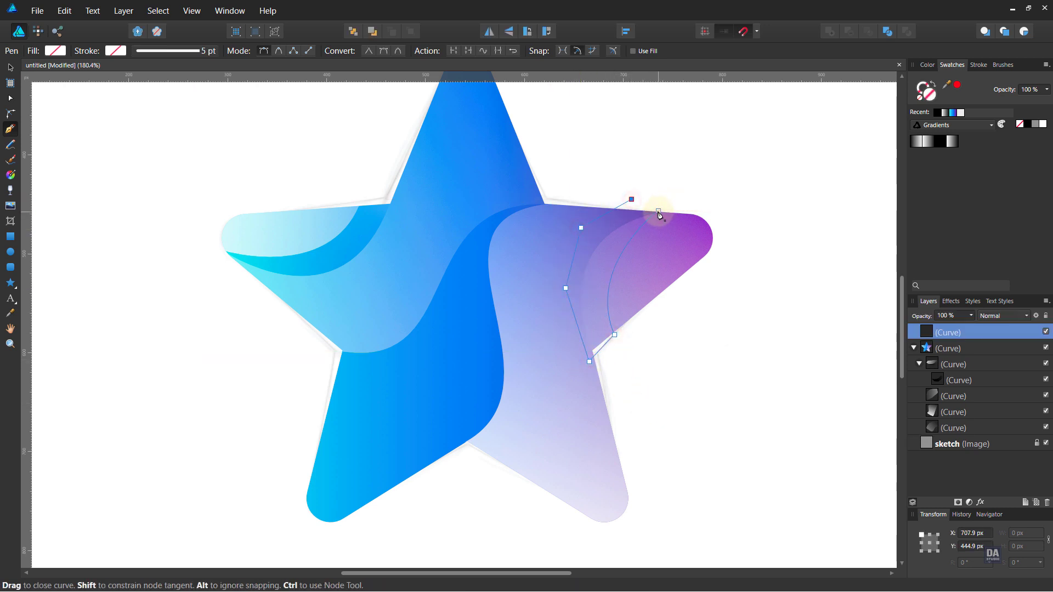
Give the band a dark downward gradient and clip it inside the purple swirl.
left_click(940, 140)
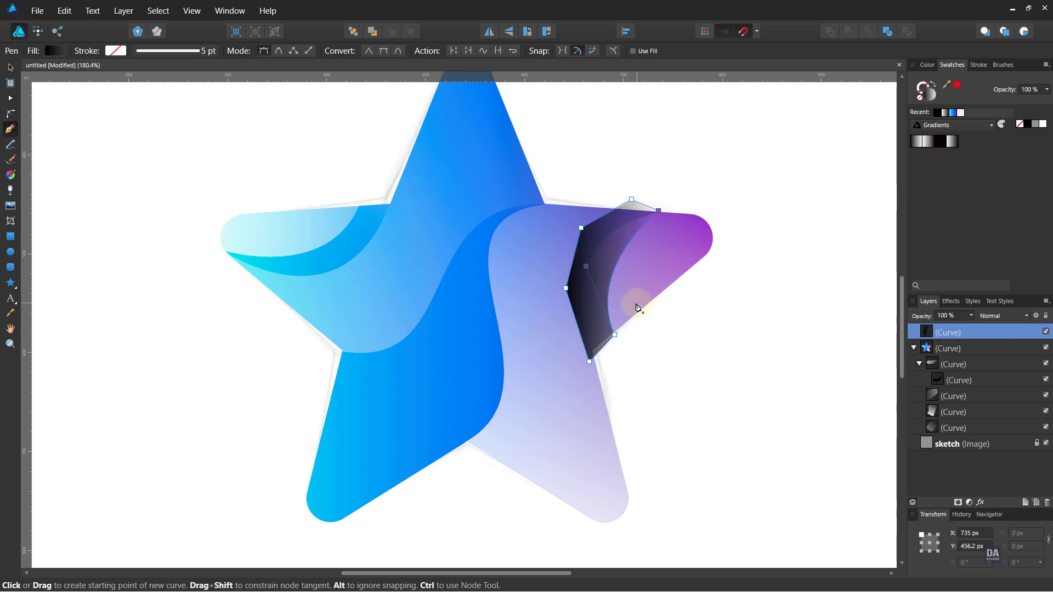
key("g")
left_click_drag(643, 189, 606, 367)
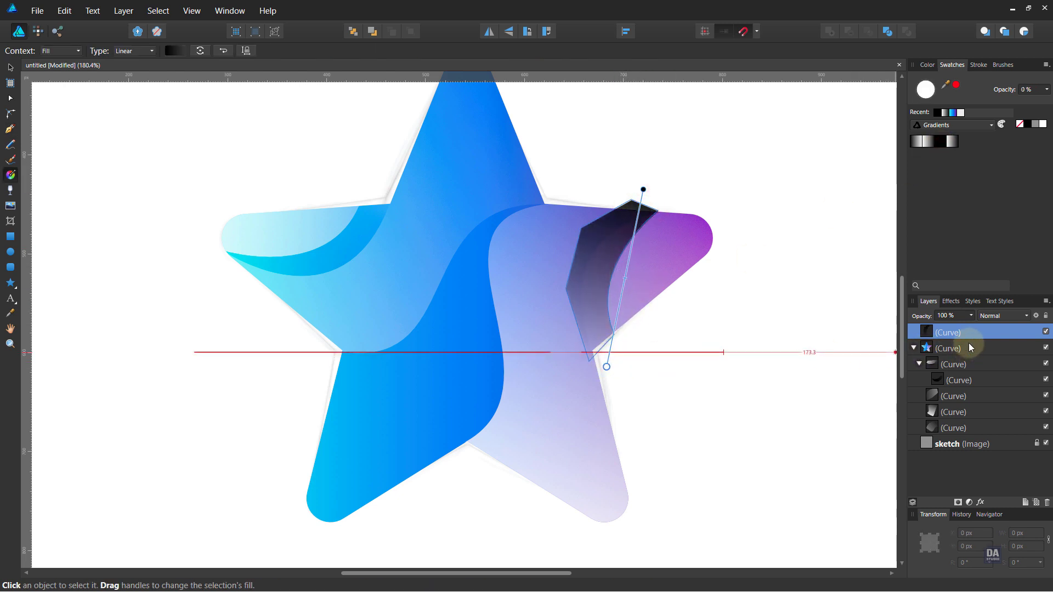
mouse_move(973, 335)
left_mouse_down()
mouse_move(956, 432)
mouse_move(952, 378)
left_mouse_up()
Set the band to Multiply and spread its gradient ends further apart.
left_click(987, 317)
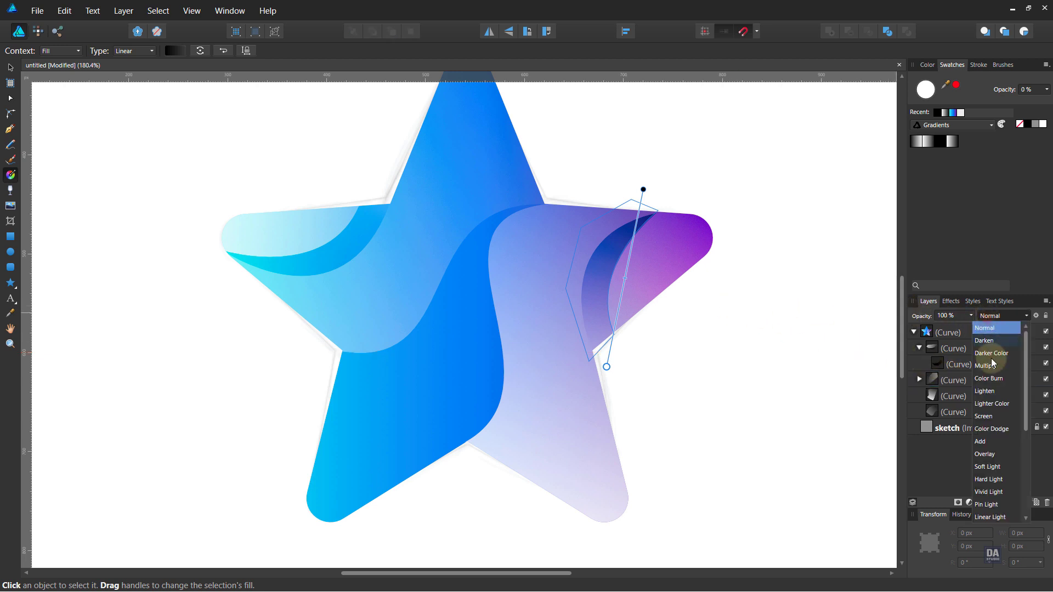
left_click(994, 369)
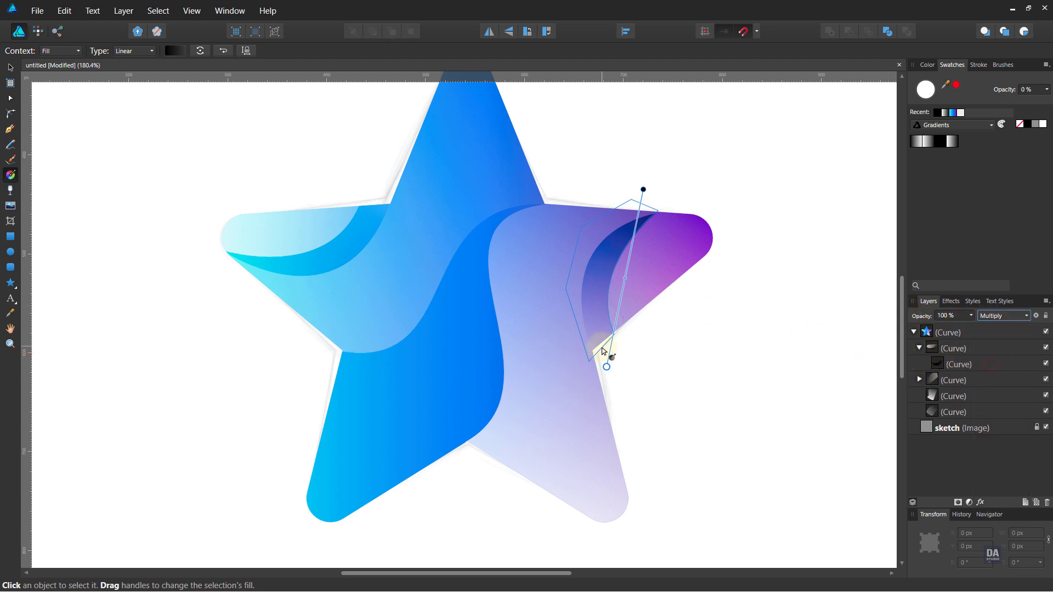
left_click_drag(645, 189, 663, 192)
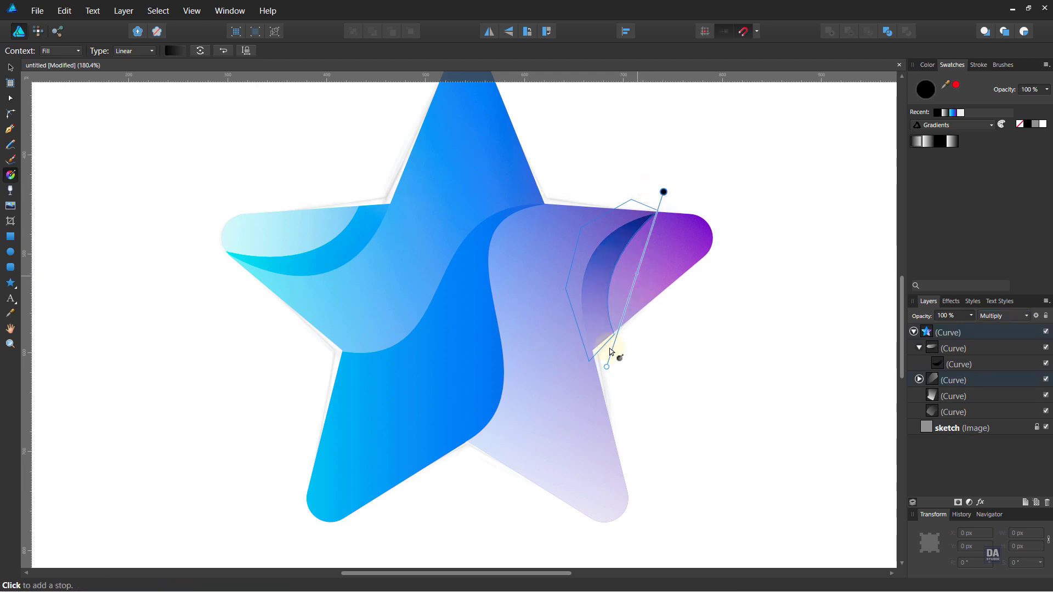
left_click_drag(607, 366, 606, 380)
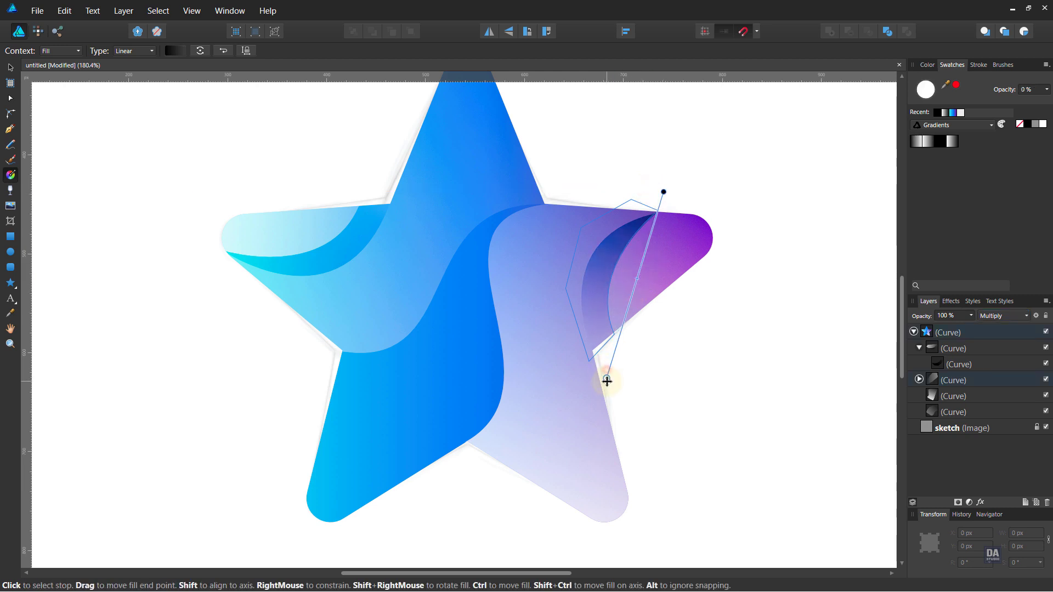
left_click(671, 357)
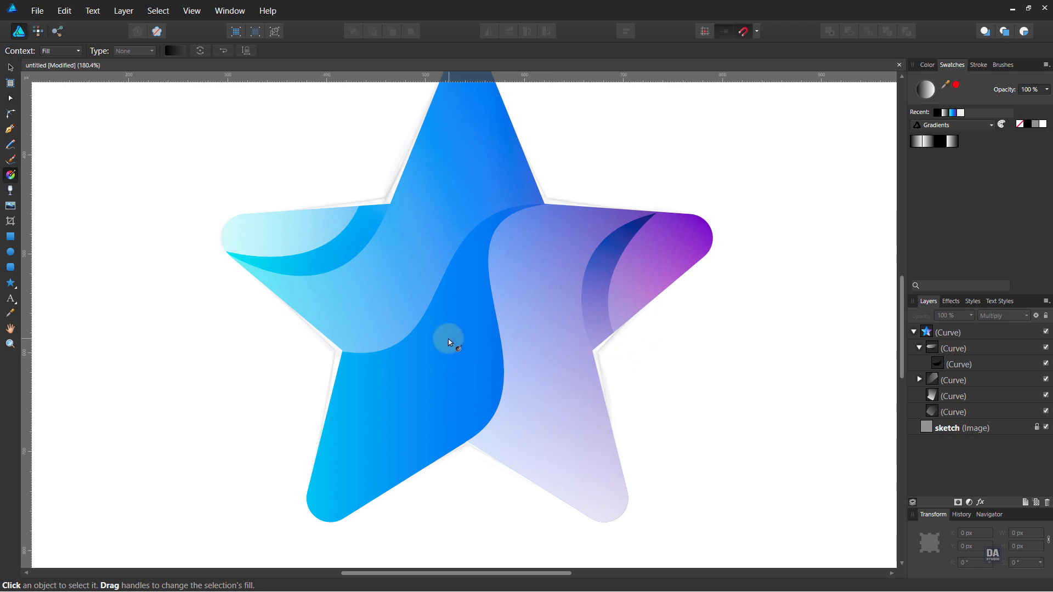
Draw a white-stroked path from the left arm to the top-right inner corner, bent into an S-curve.
key("p")
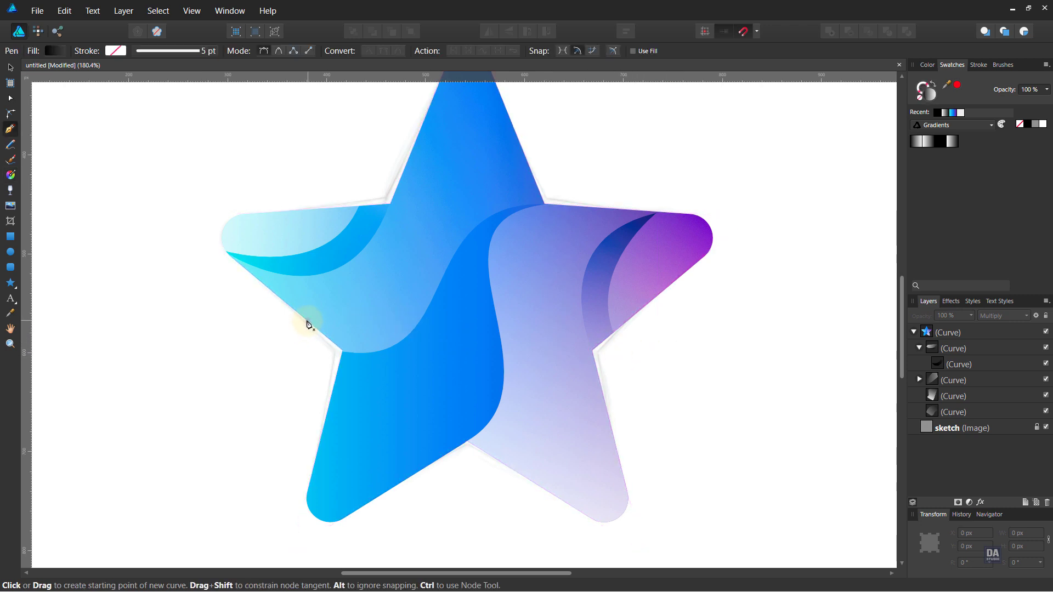
left_click(307, 320)
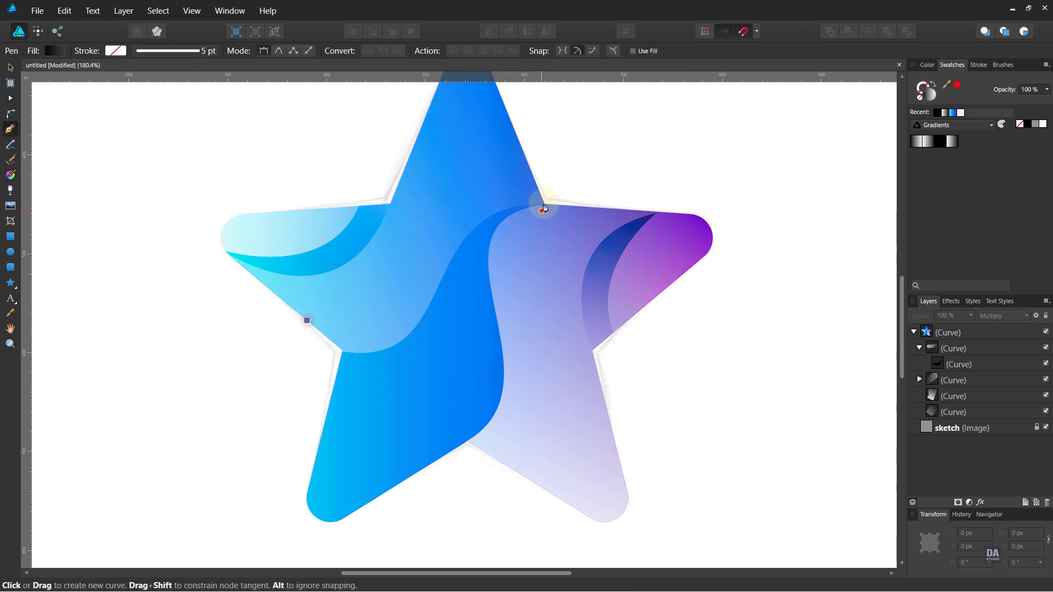
left_click(530, 167)
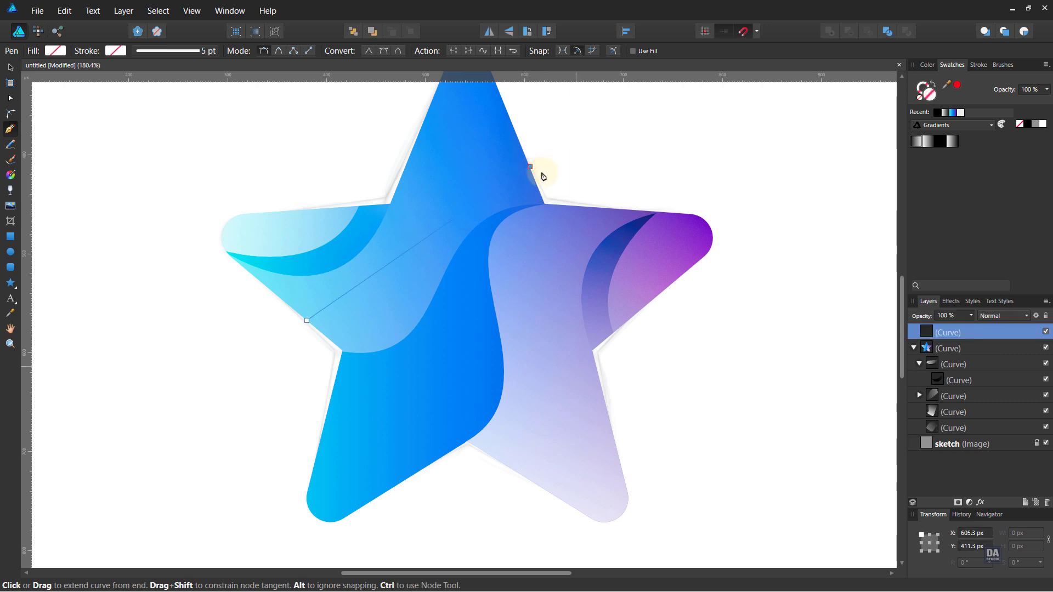
left_click(1042, 123)
mouse_move(347, 293)
left_mouse_down()
mouse_move(378, 316)
mouse_move(363, 340)
left_mouse_up()
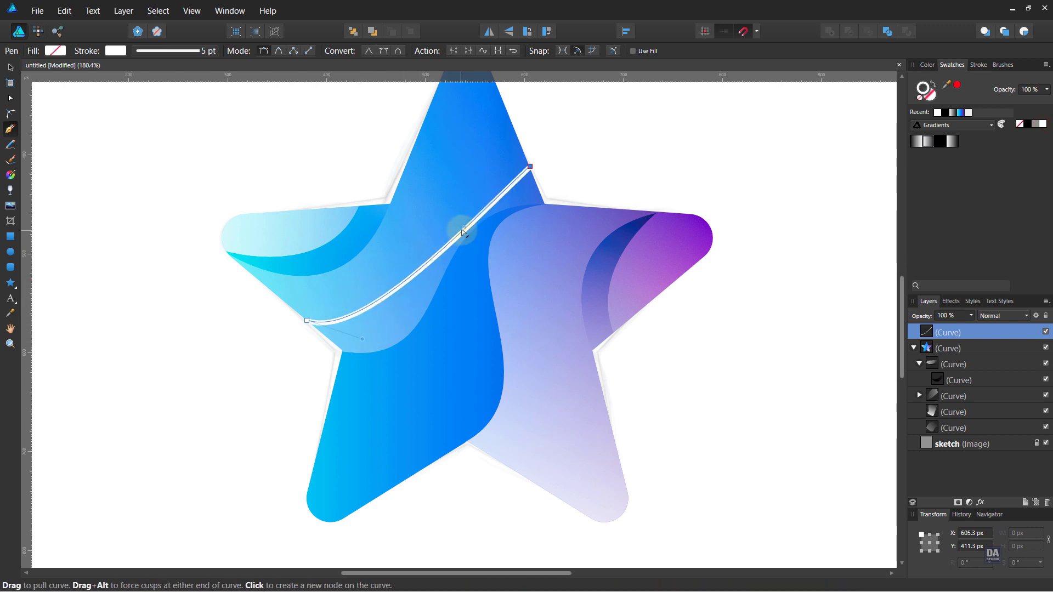
left_click_drag(463, 229, 425, 130)
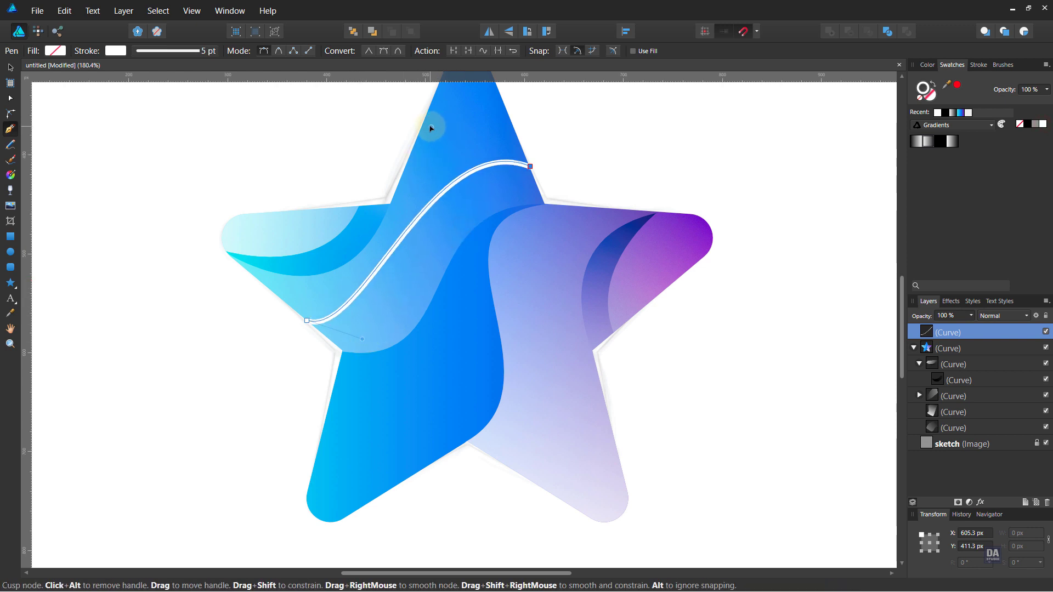
left_click_drag(363, 340, 427, 335)
left_click_drag(424, 129, 390, 158)
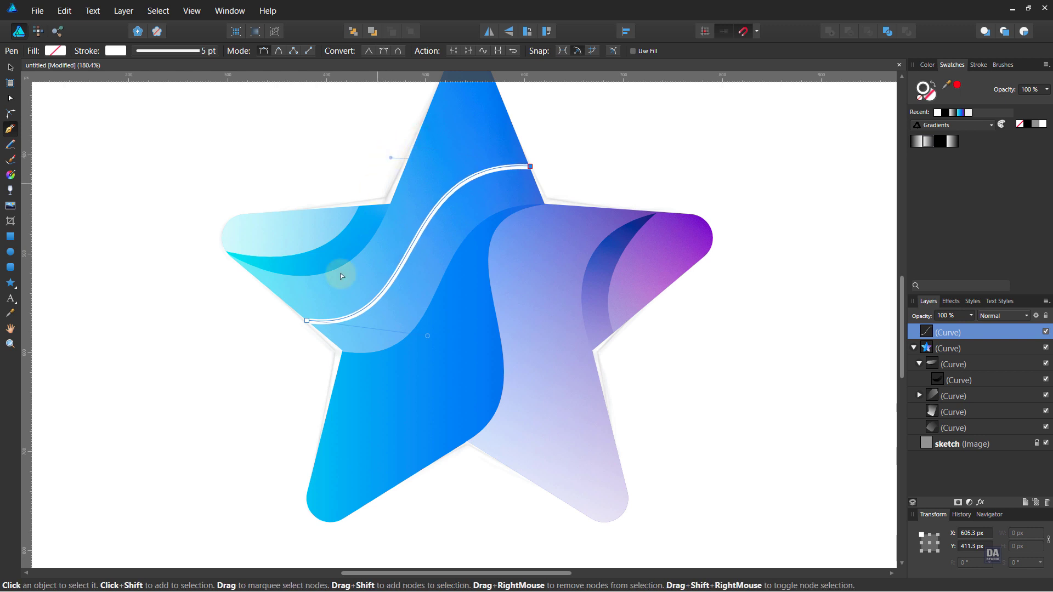
Extend the outline down the star's inner edge and close it at the start node.
left_click(530, 166)
left_click(557, 218)
left_click(479, 274)
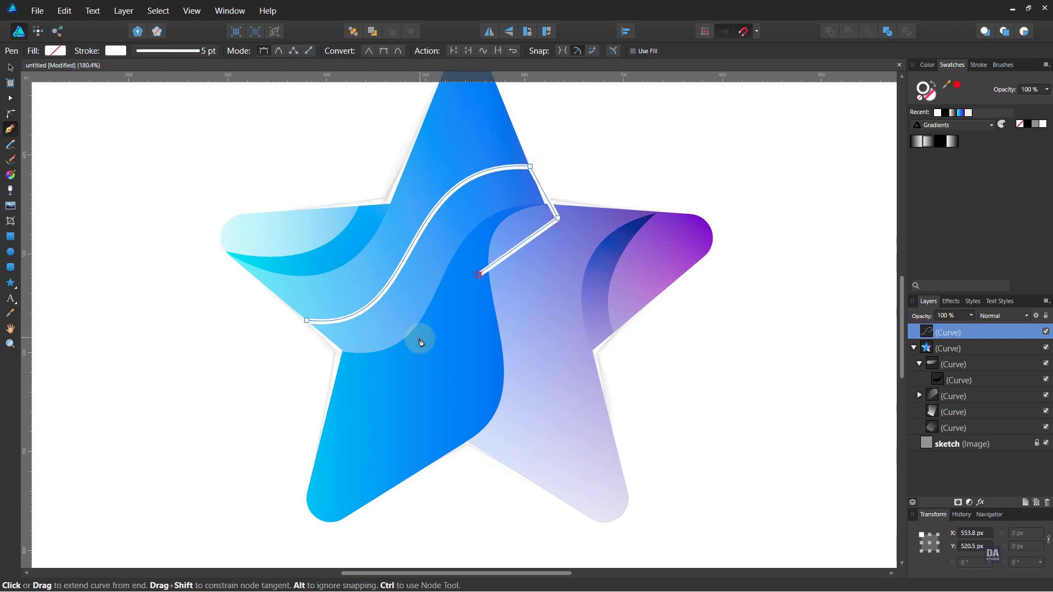
left_click(420, 339)
left_click(372, 375)
left_click(328, 390)
left_click(306, 321)
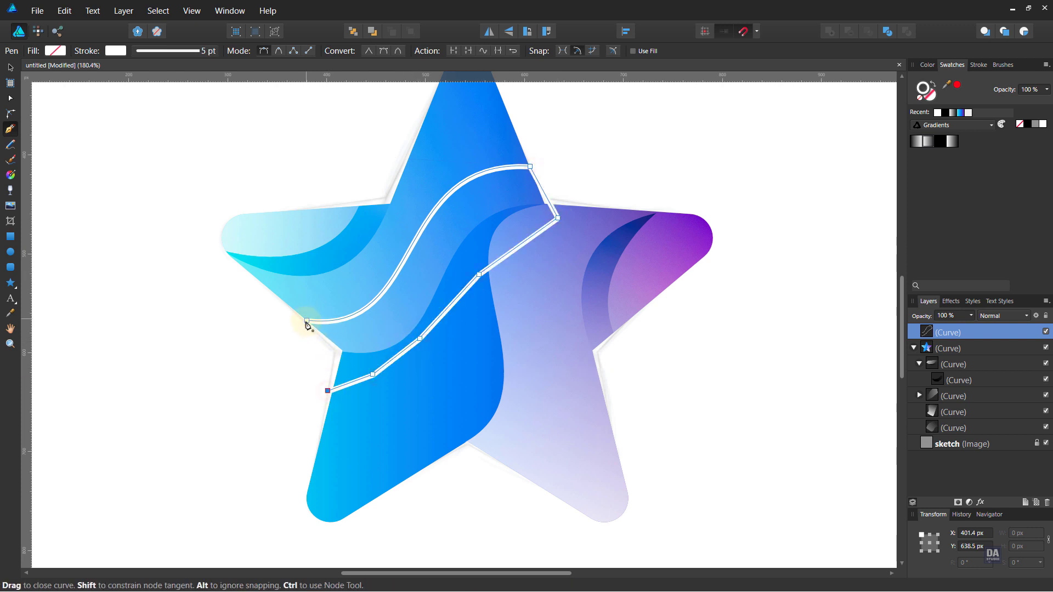
Give the shape a white fill with no stroke, restoring it after an accidental cut.
left_click(934, 83)
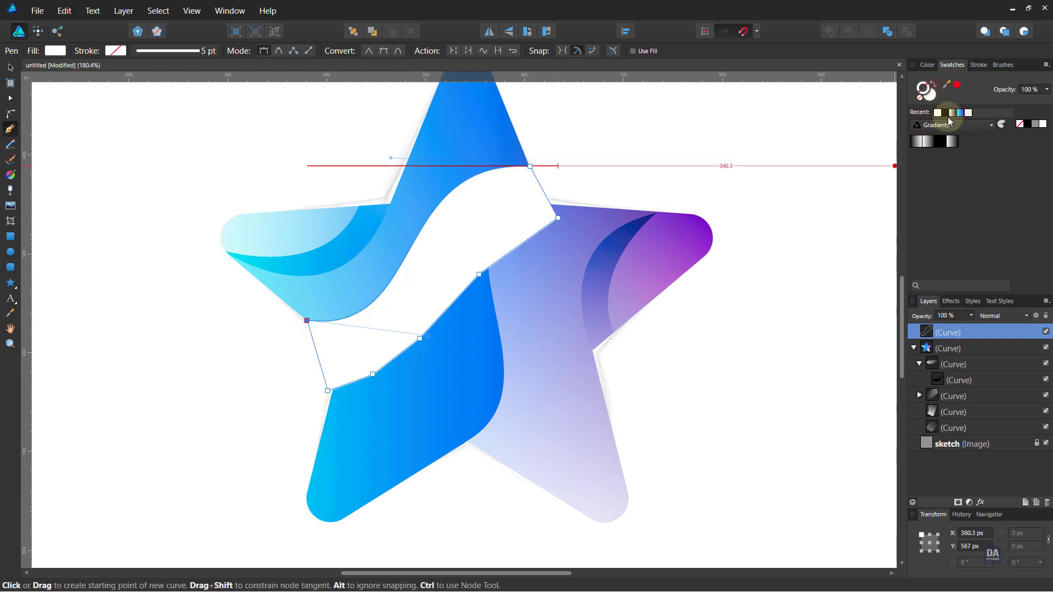
left_click(953, 141)
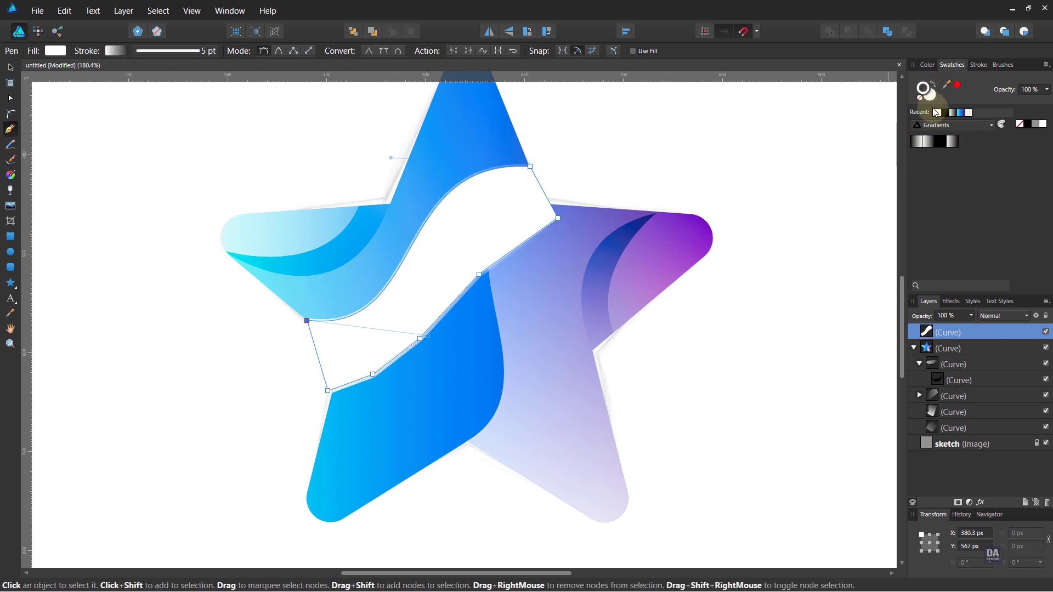
key("ctrl+x")
key("ctrl+v")
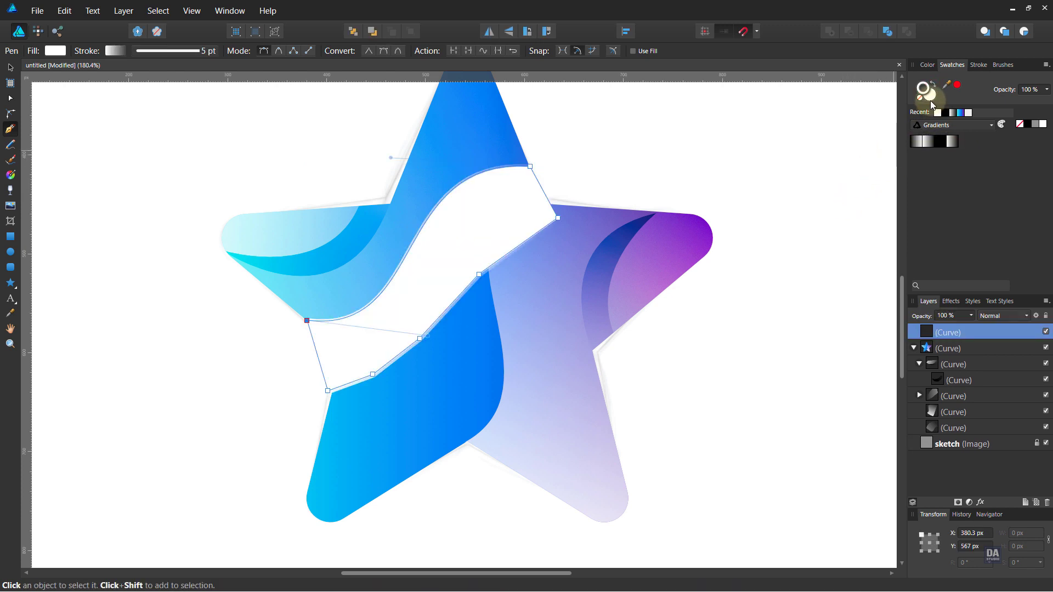
Fill the band with a diagonal dark gradient and move it into the star's group.
left_click(941, 146)
key("g")
left_click_drag(273, 445, 565, 130)
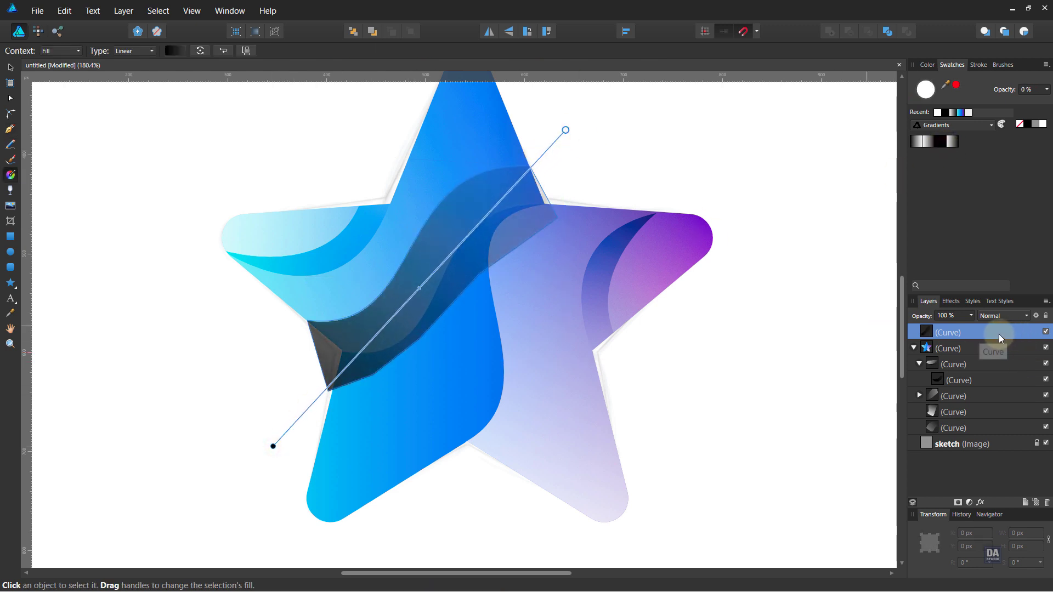
left_click_drag(998, 334, 991, 429)
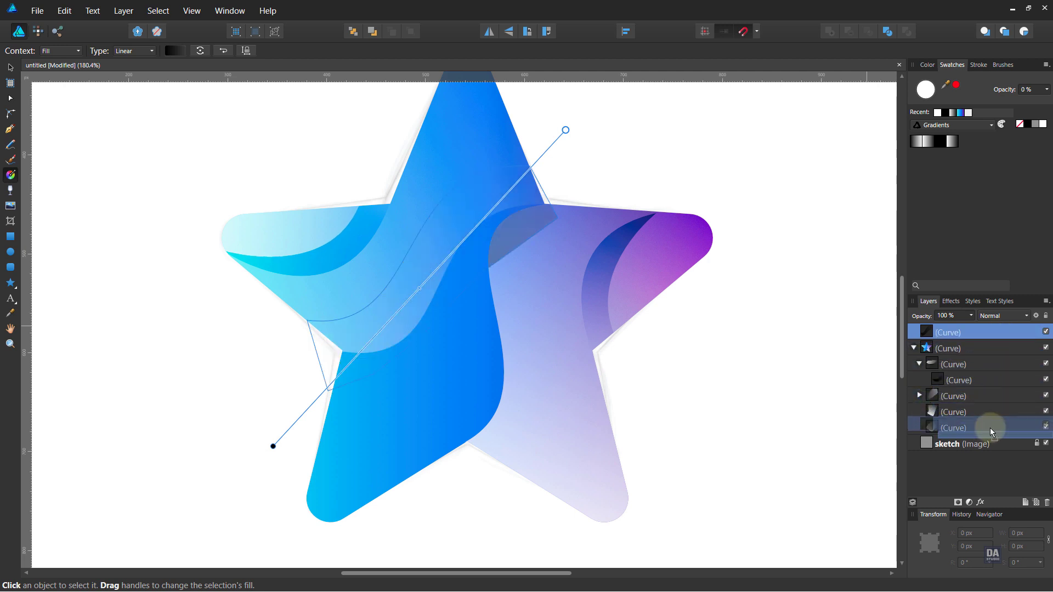
Set the shadow band's blend mode to Color Burn.
left_click(991, 315)
left_click(993, 362)
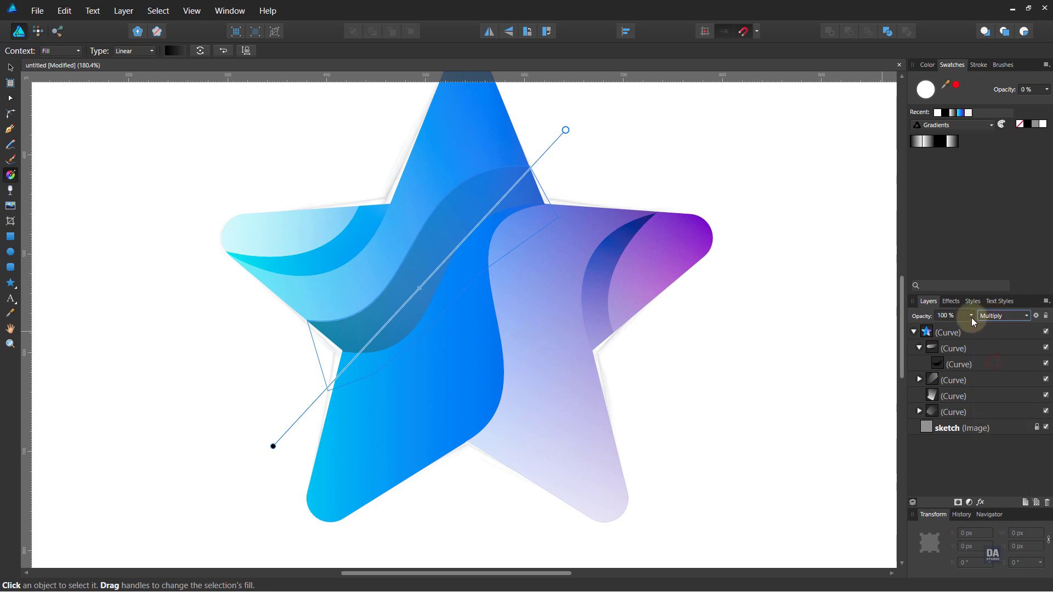
left_click(979, 317)
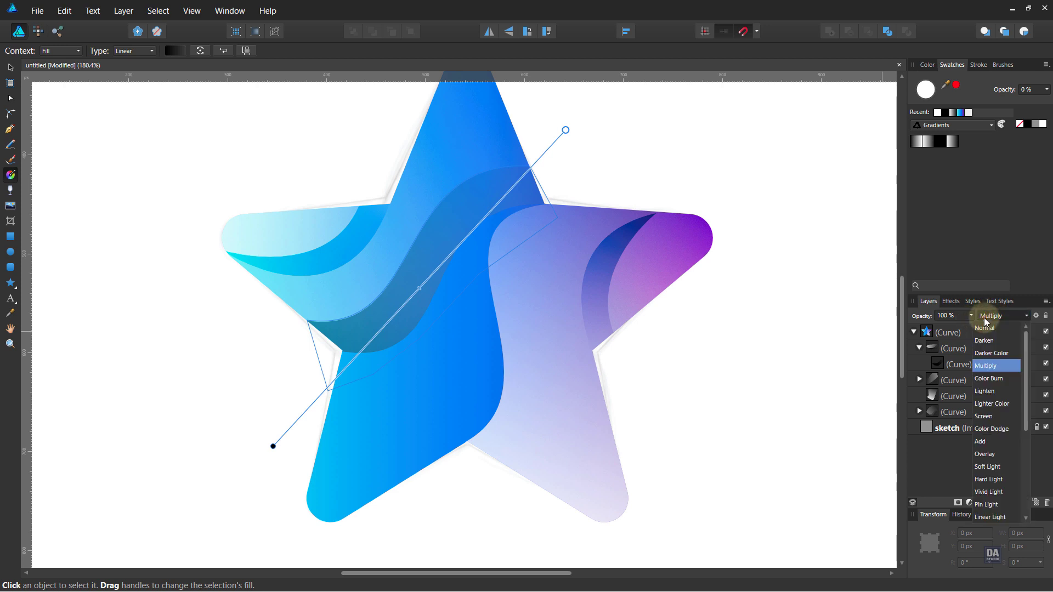
left_click(990, 372)
left_click(751, 363)
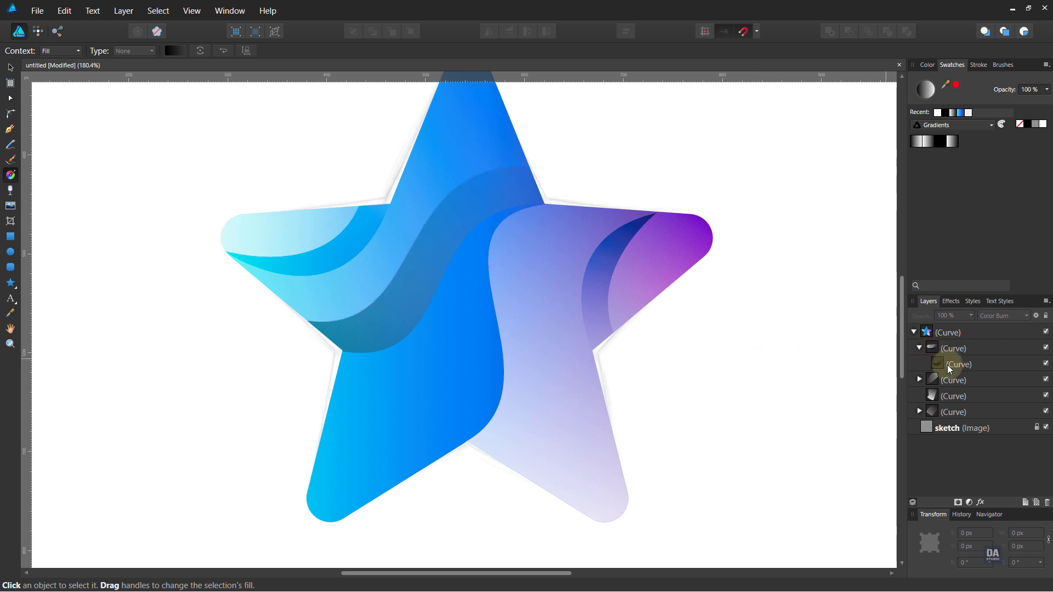
Lower the shadow band's layer opacity to 75%.
left_click(920, 412)
left_click(956, 428)
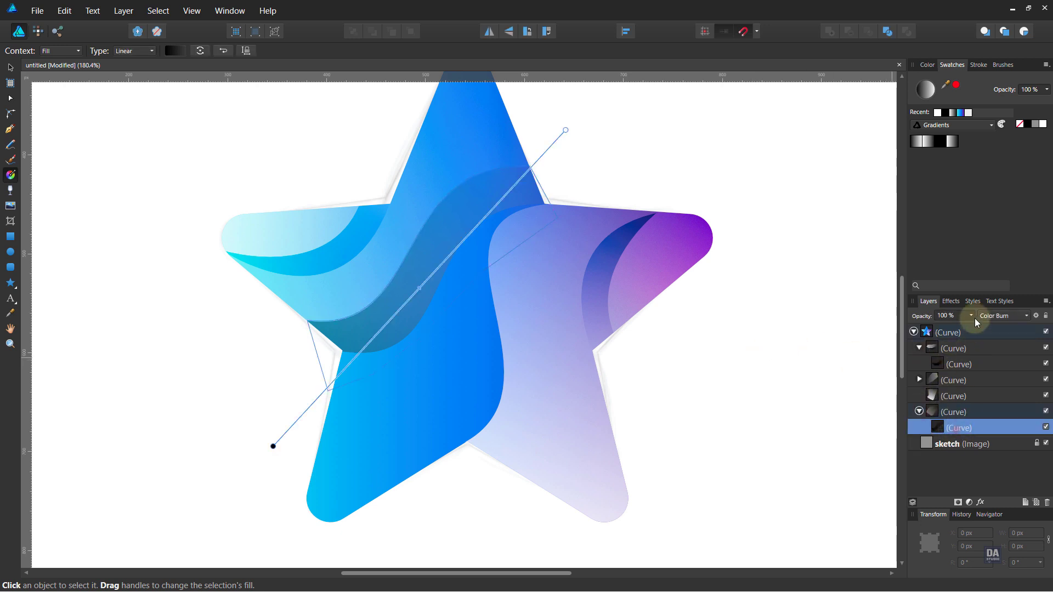
left_click(971, 316)
left_click_drag(972, 317, 955, 328)
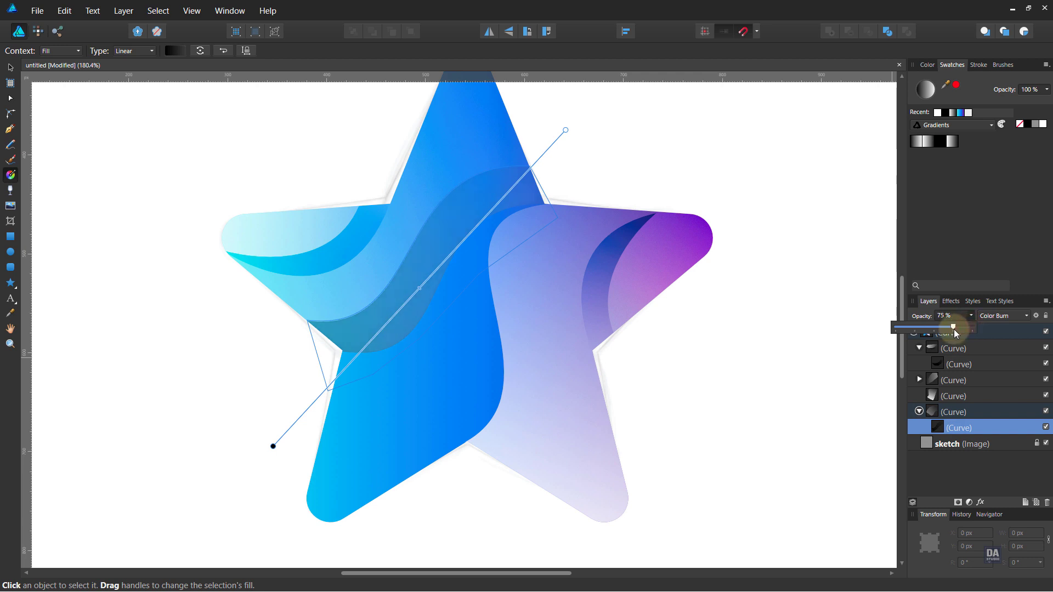
left_click(778, 363)
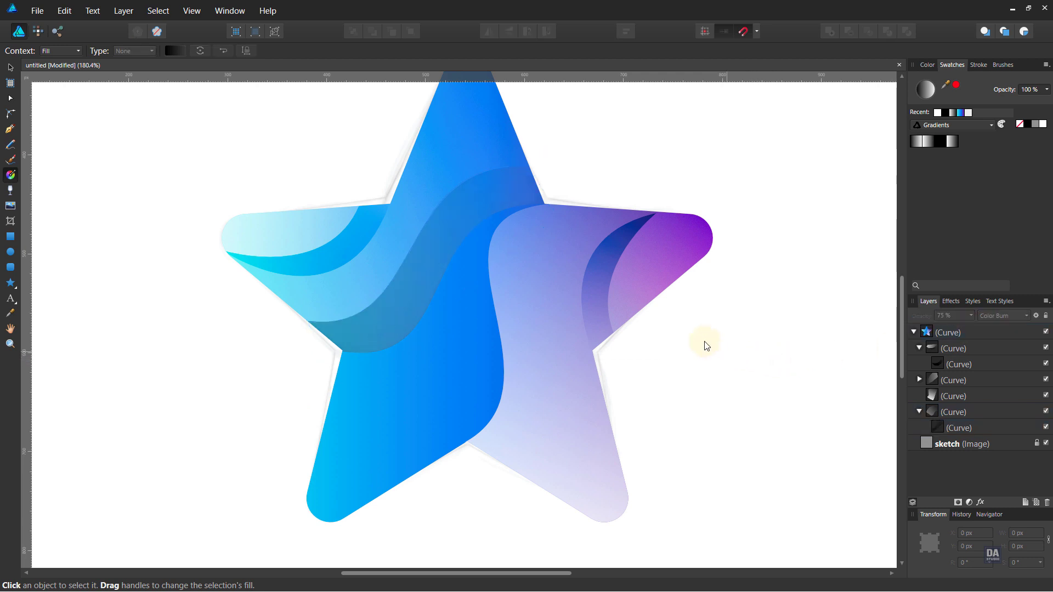
Draw a white-stroked, unfilled line from the star's upper inner corner to its lower inner corner.
key("p")
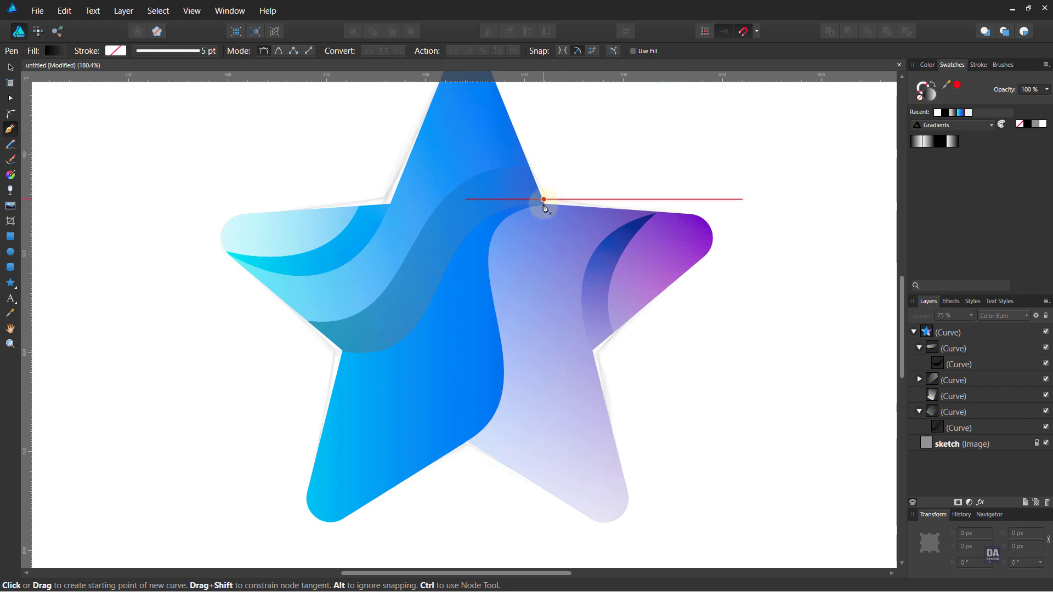
scroll(526, 364, "up", 2)
scroll(517, 349, "up", 1)
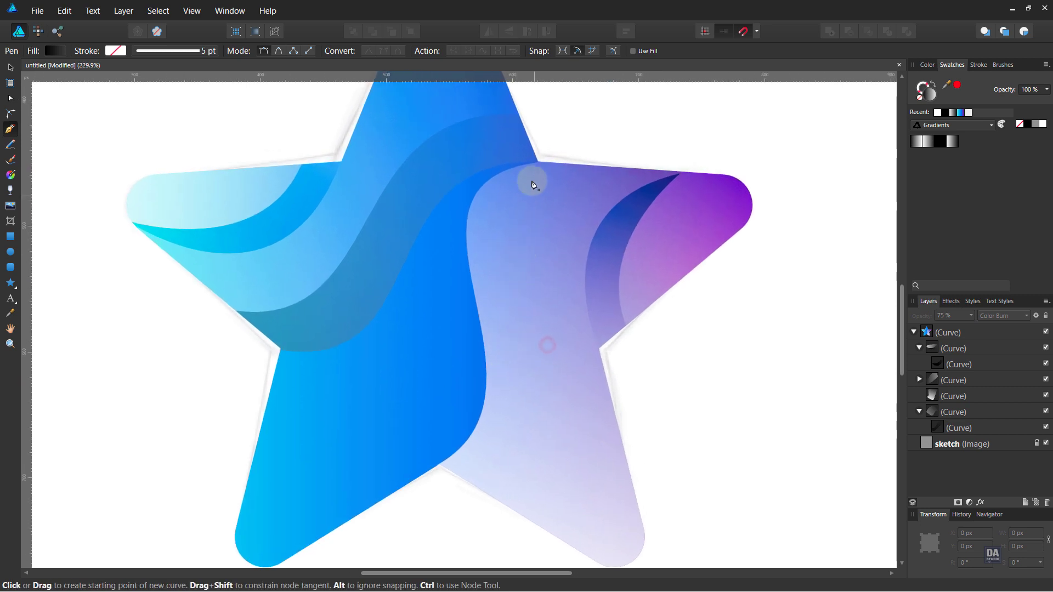
left_click(537, 162)
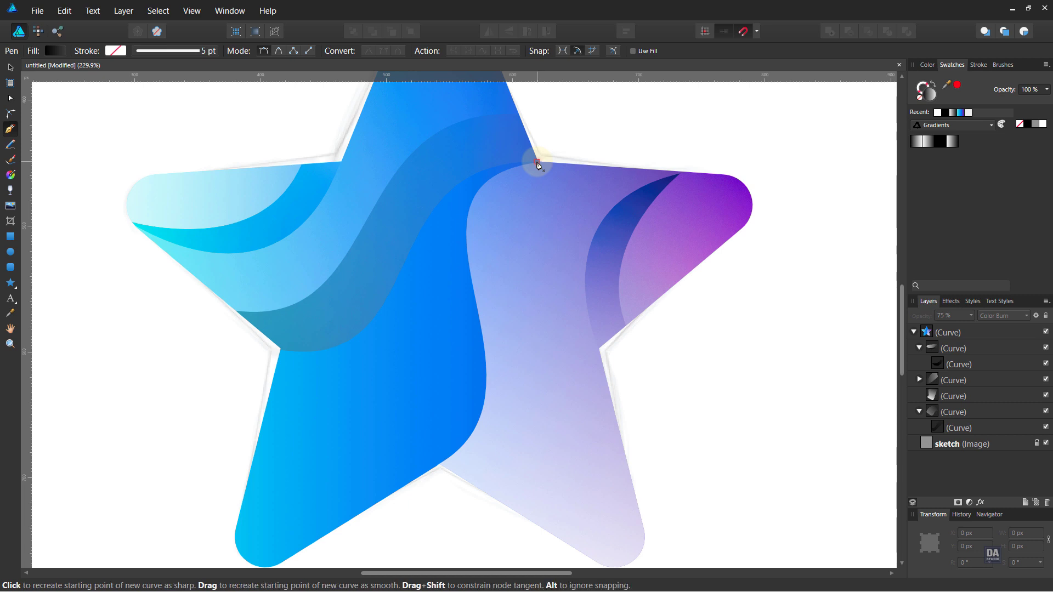
left_click(437, 464)
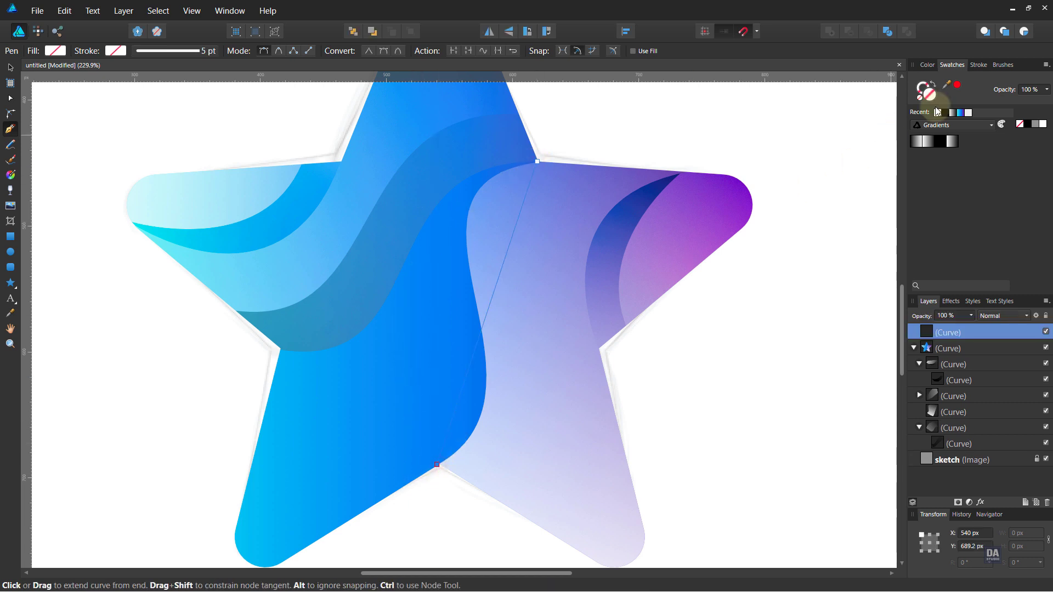
left_click(1023, 125)
left_click(1040, 126)
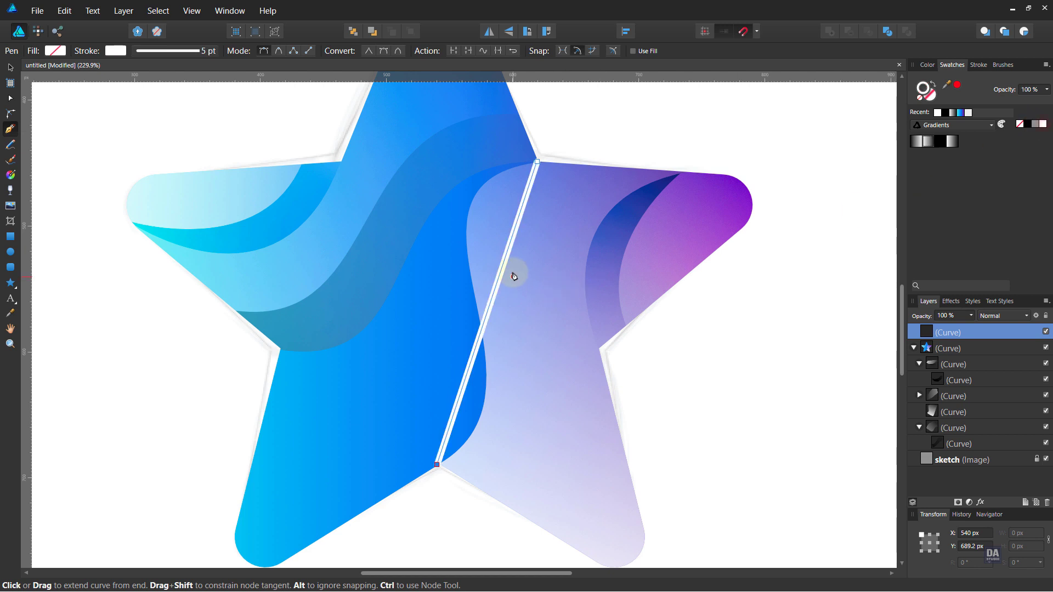
Bend the line into a double S-curve down the star's middle.
left_click_drag(503, 266, 440, 253)
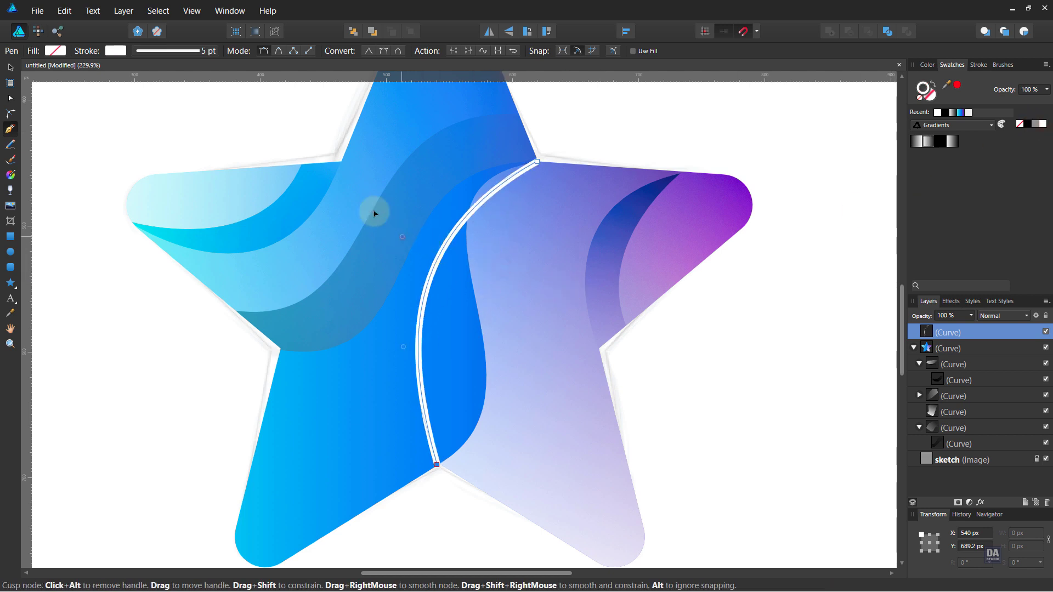
left_click_drag(371, 211, 367, 168)
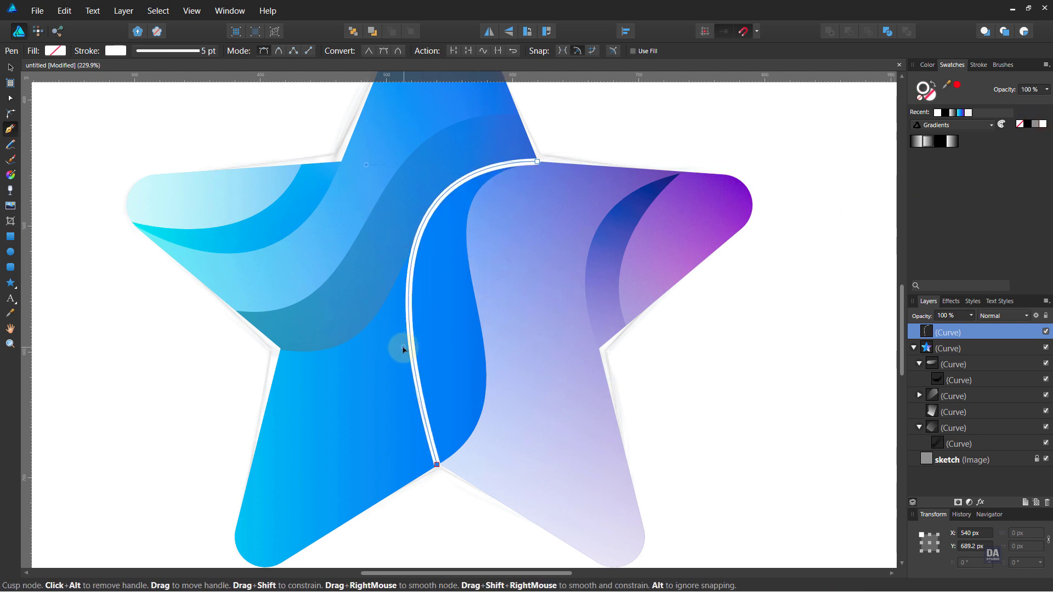
left_click_drag(403, 346, 485, 384)
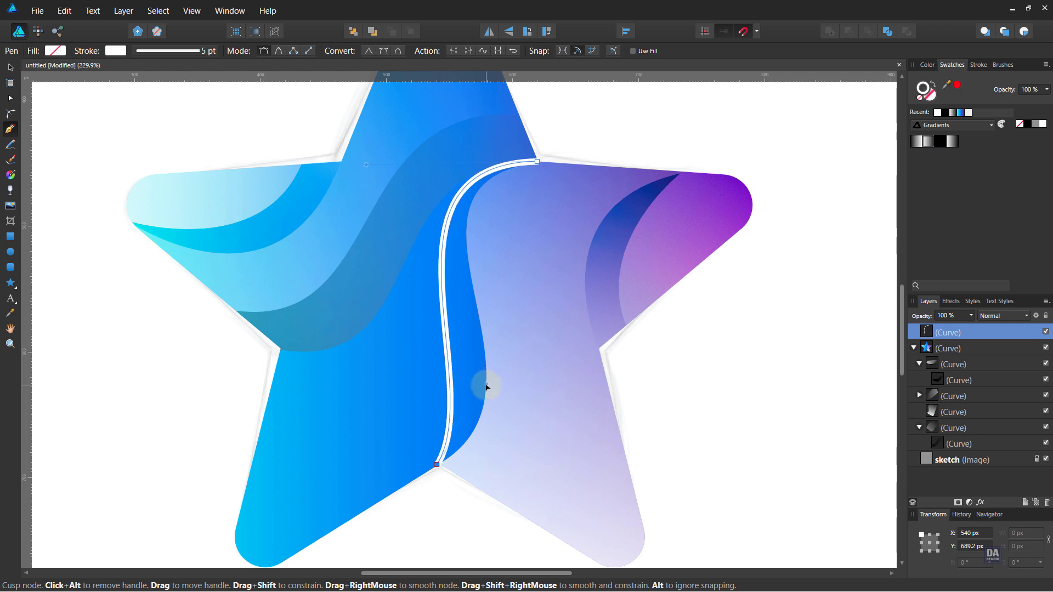
left_click_drag(365, 165, 341, 168)
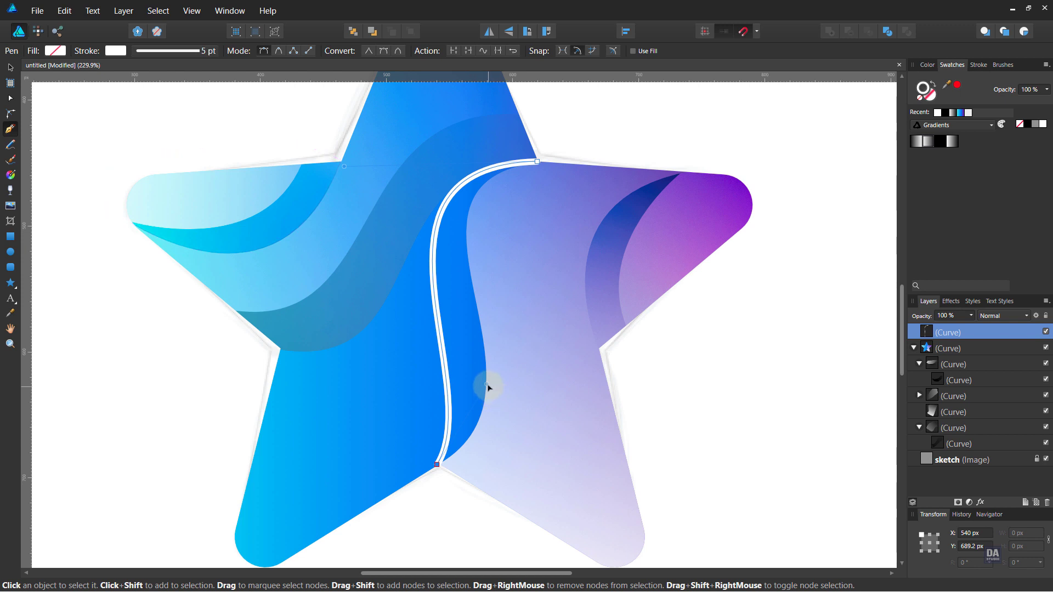
mouse_move(485, 383)
left_mouse_down()
mouse_move(493, 353)
mouse_move(484, 377)
left_mouse_up()
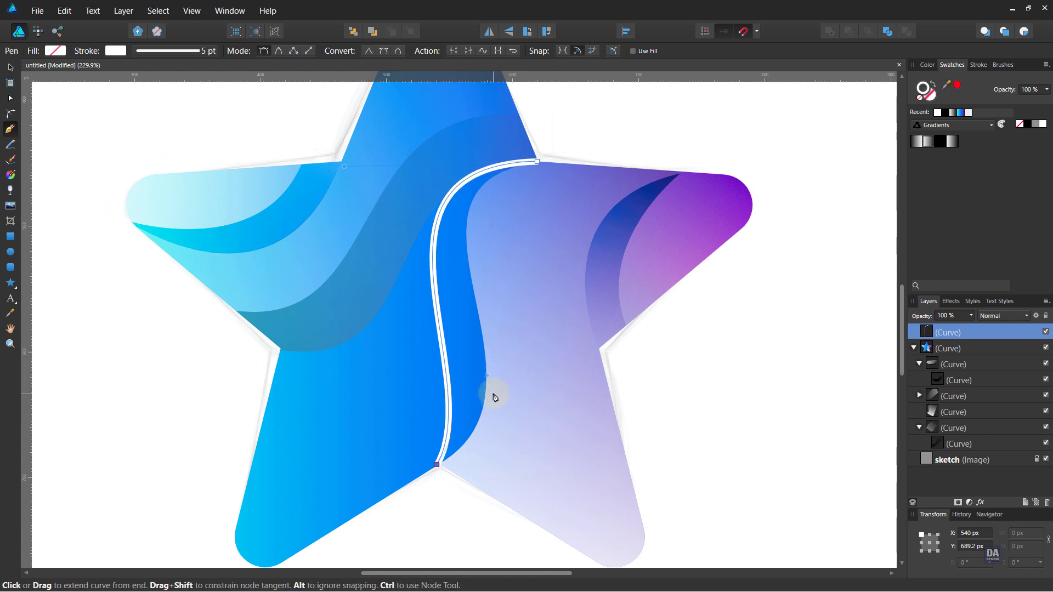
Close the path with a parallel S-curved edge and fill the sliver white.
left_click(436, 465)
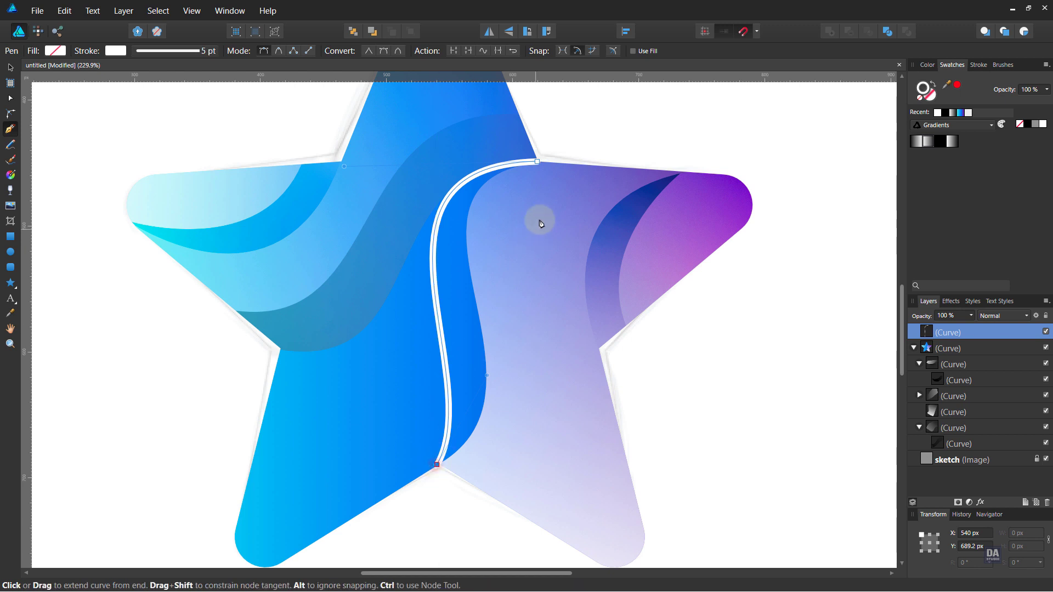
left_click(537, 162)
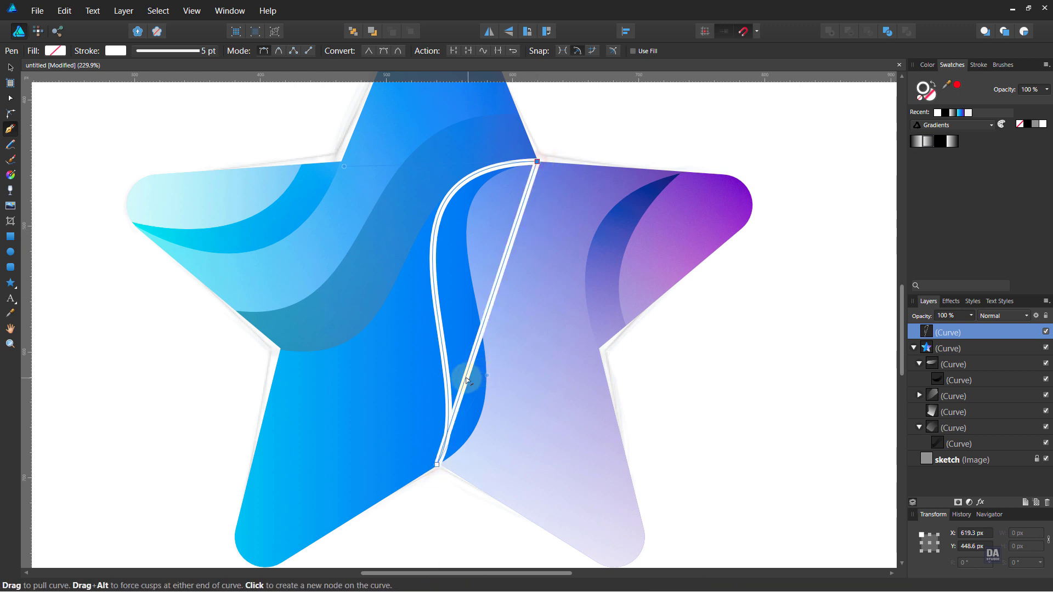
left_click_drag(472, 384, 522, 420)
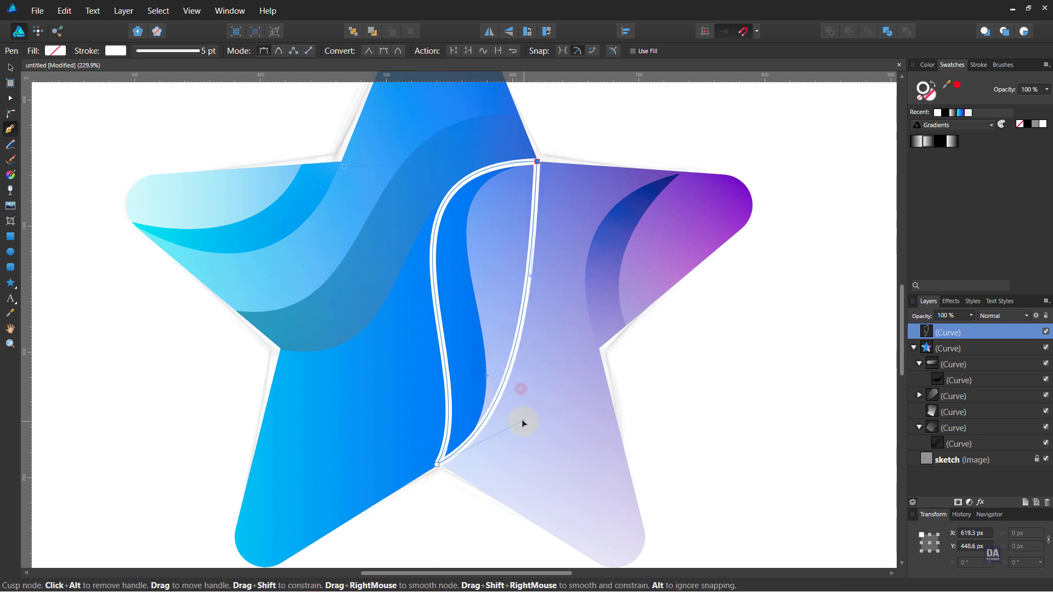
left_click_drag(529, 276, 384, 193)
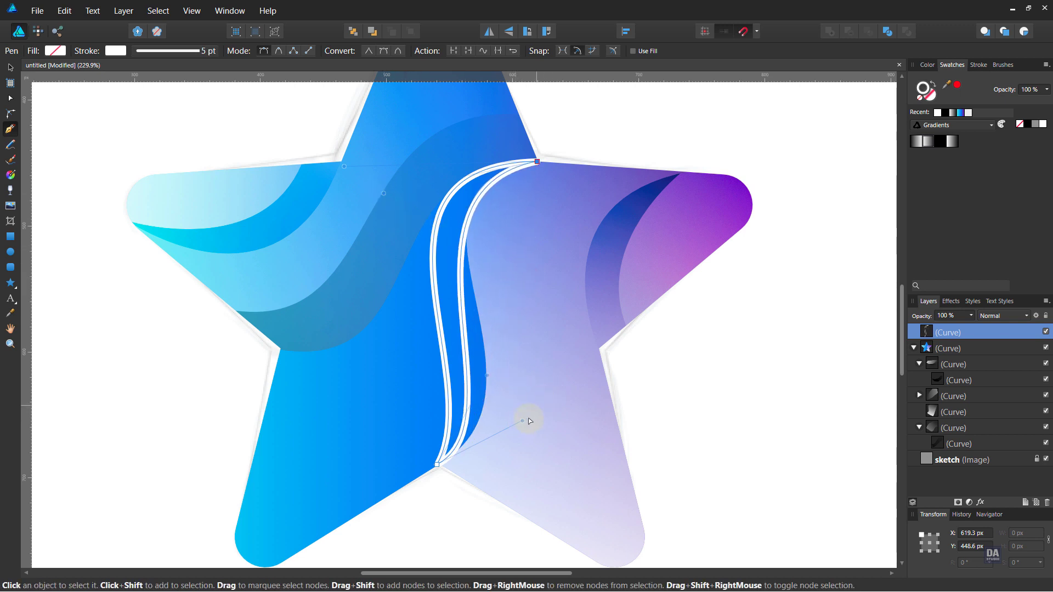
left_click_drag(522, 422, 565, 394)
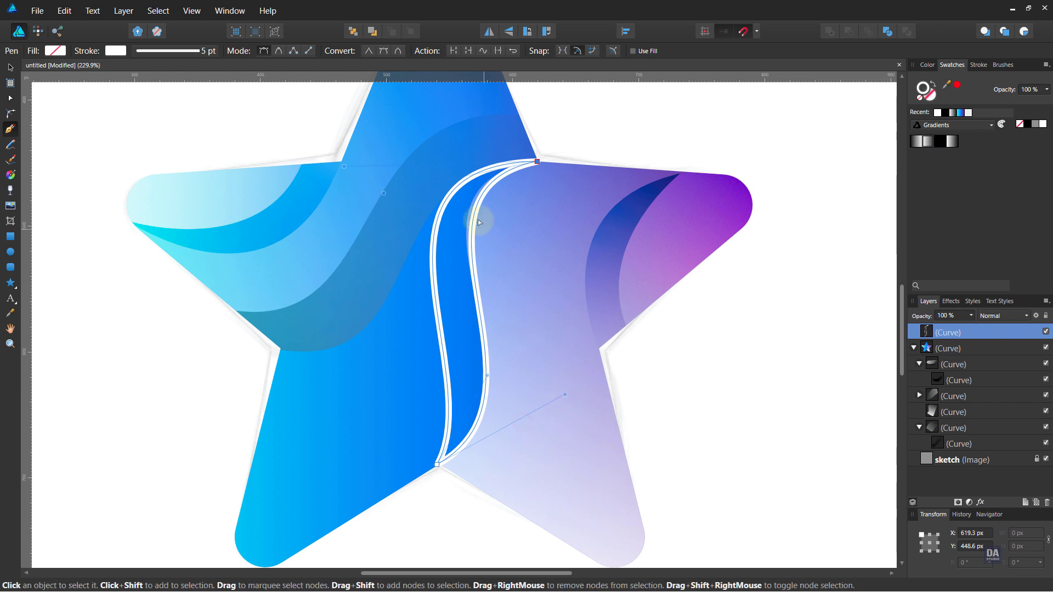
left_click_drag(383, 193, 373, 193)
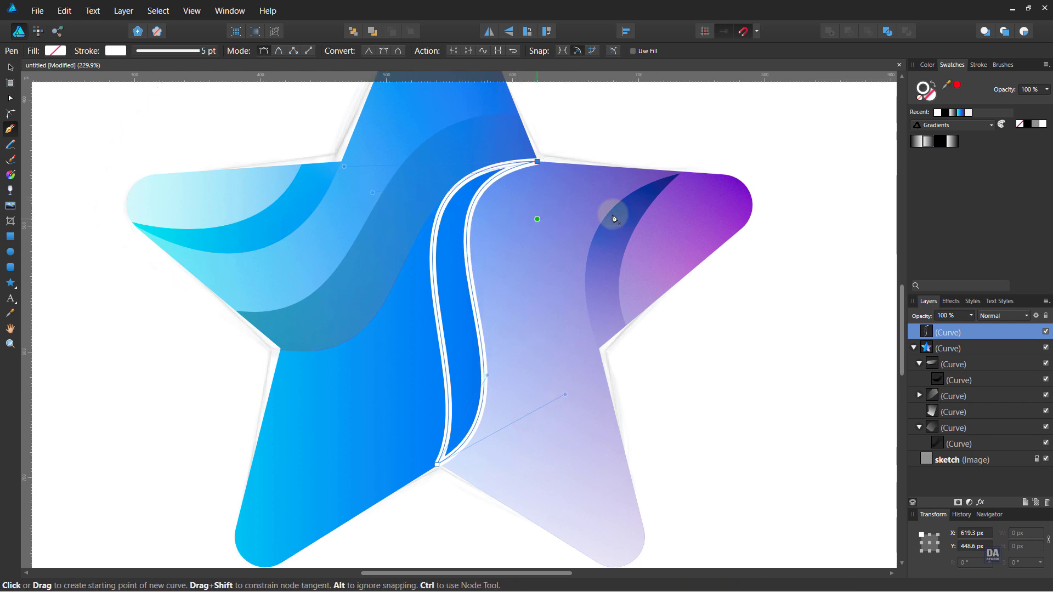
left_click(967, 113)
left_click(937, 86)
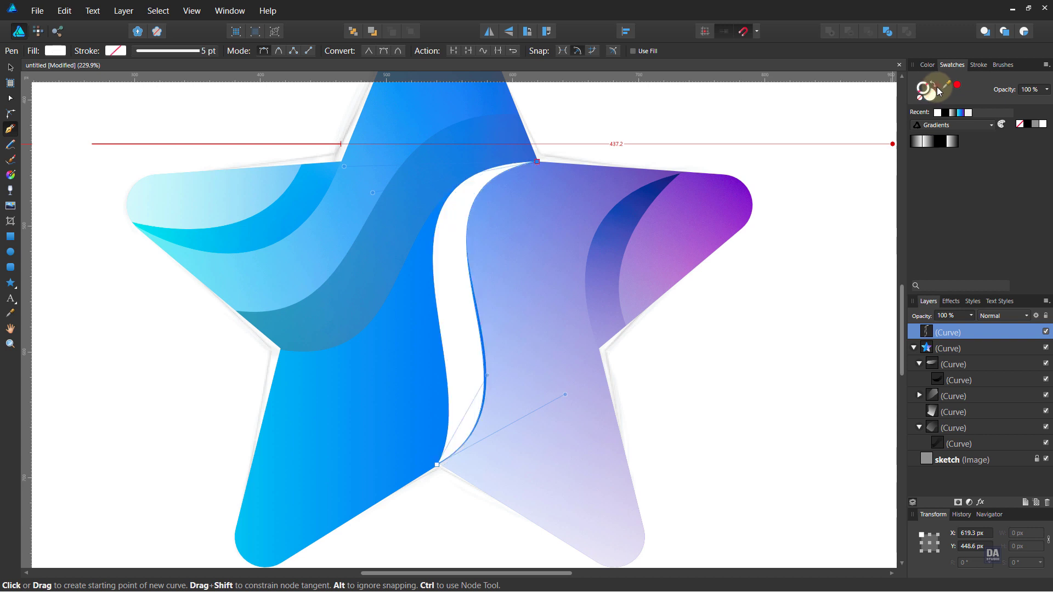
Apply the black-to-transparent gradient to the sliver and tweak its top edge.
left_click(939, 144)
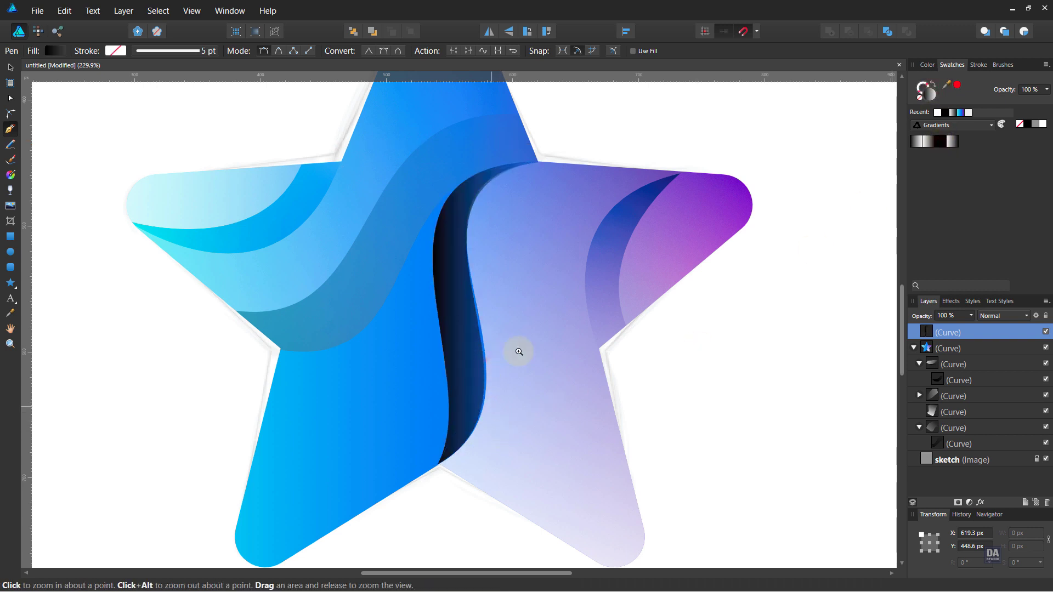
left_click(485, 352)
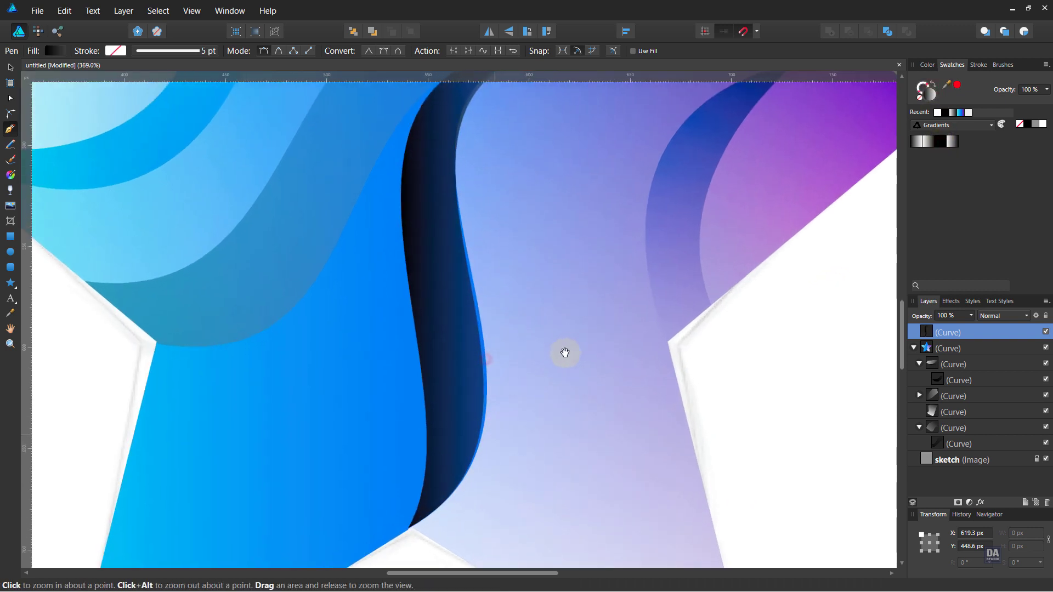
left_click(615, 414)
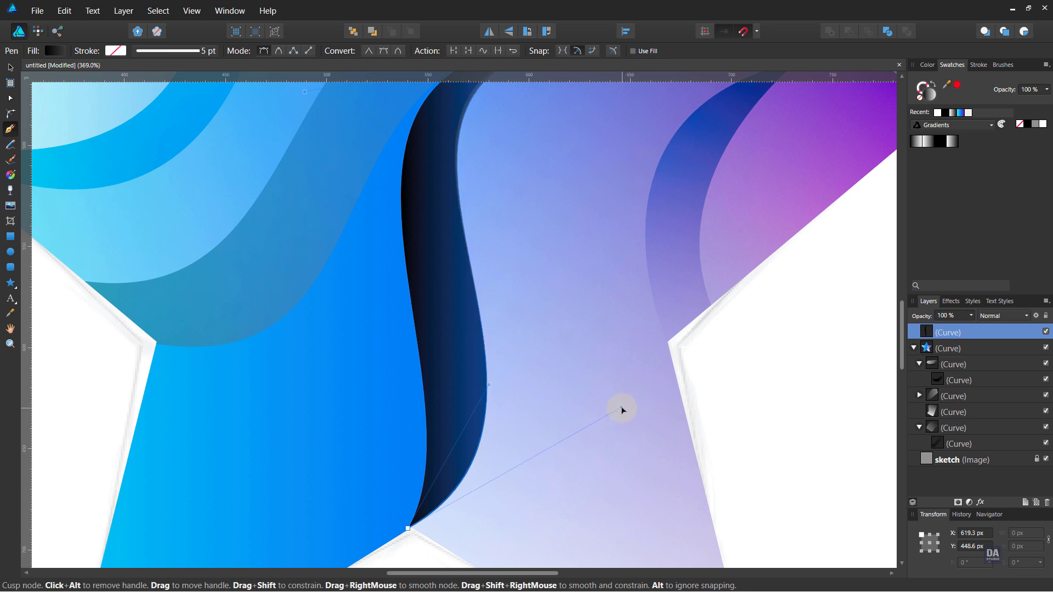
left_click_drag(515, 129, 499, 242)
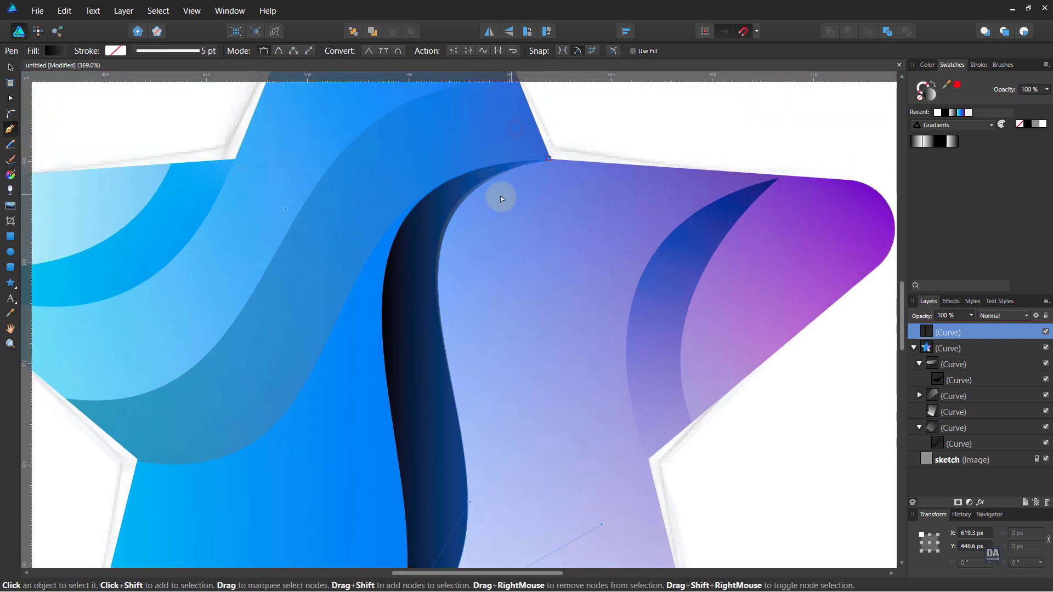
left_click_drag(287, 206, 281, 210)
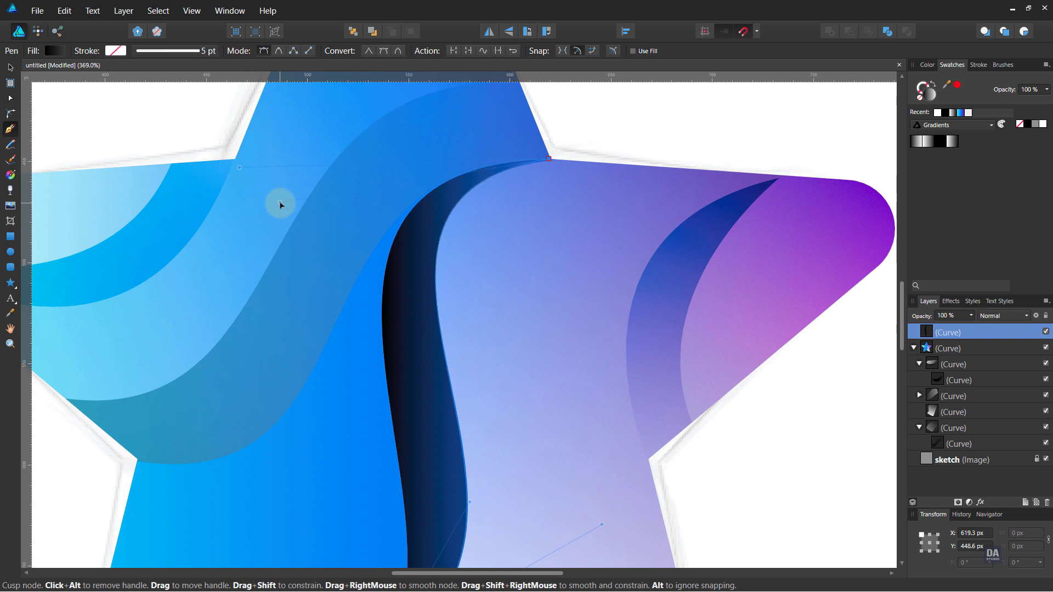
scroll(553, 324, "down", 2)
scroll(492, 395, "down", 2)
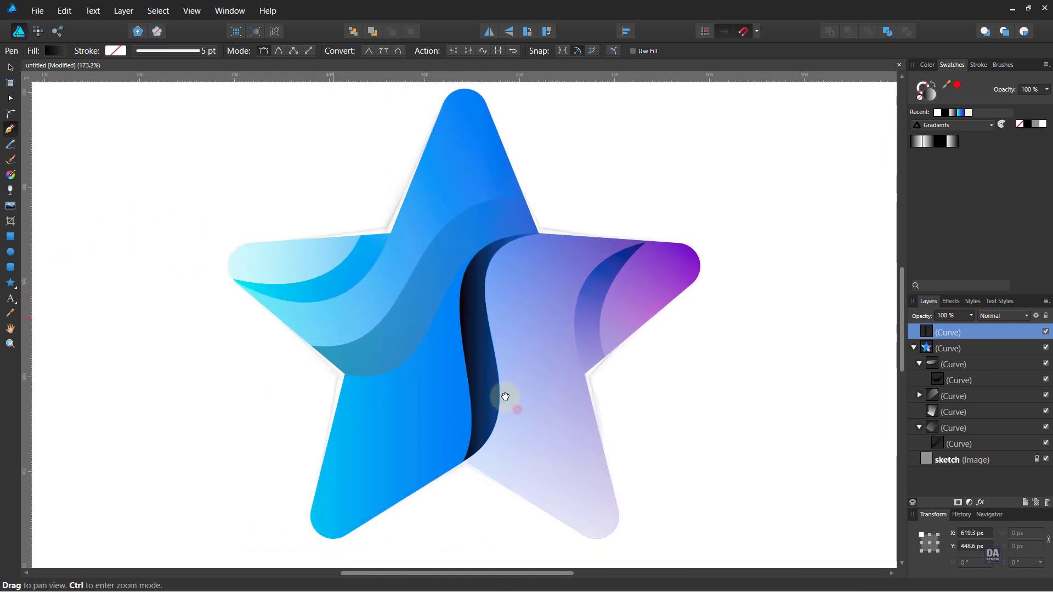
Run the gradient upward across the sliver, blended Multiply at 50% opacity.
key("g")
left_click_drag(472, 511, 533, 158)
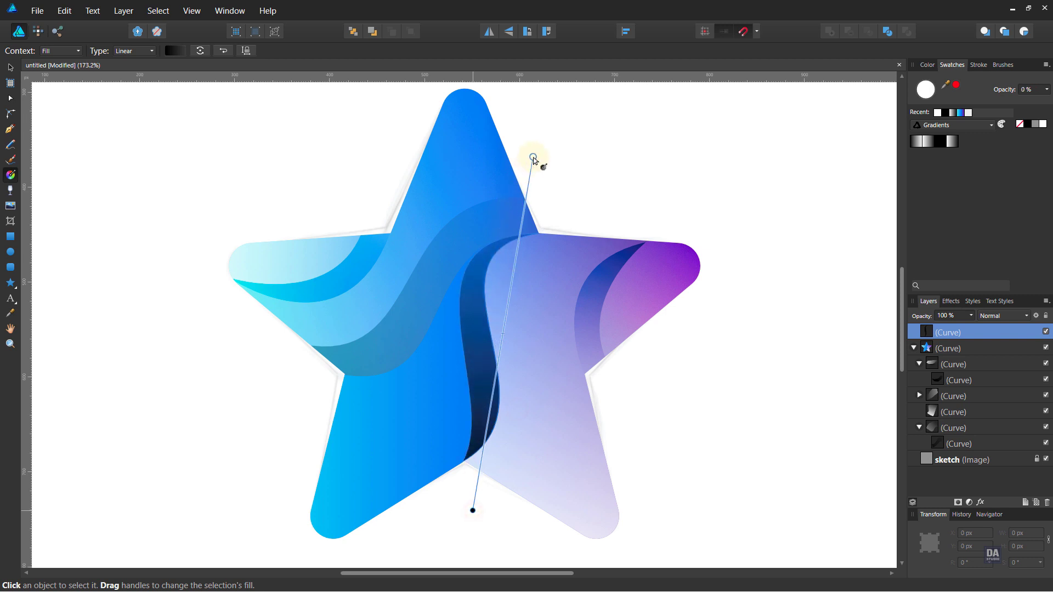
left_click(993, 316)
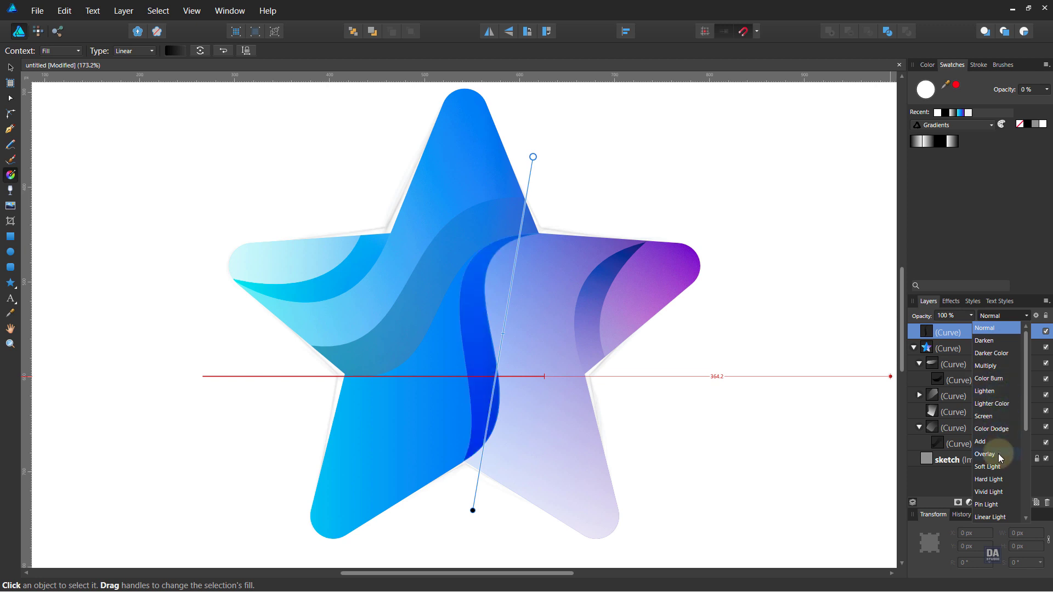
left_click(1003, 371)
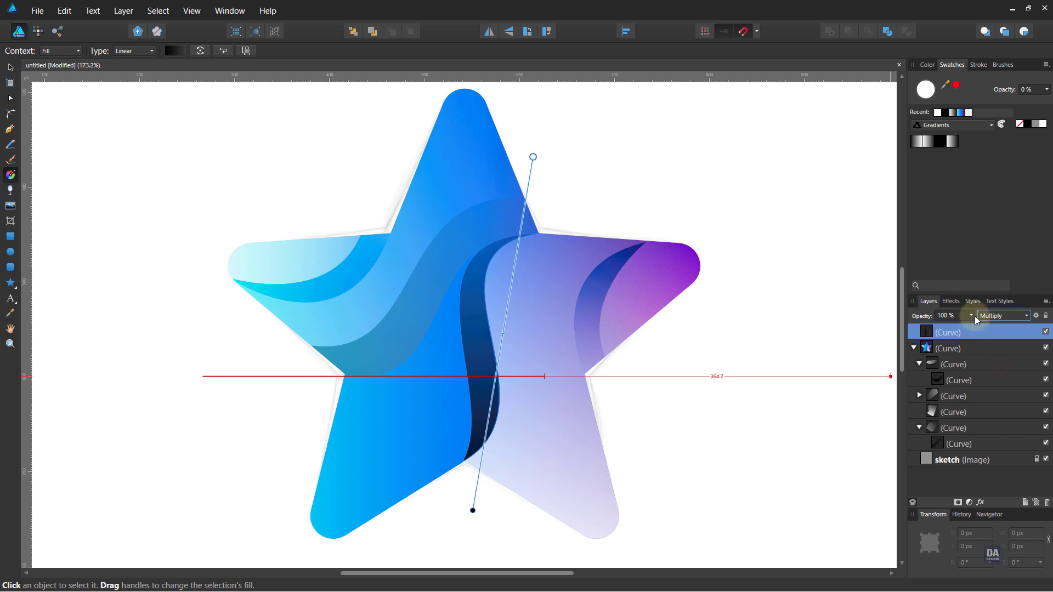
left_click_drag(973, 317, 934, 328)
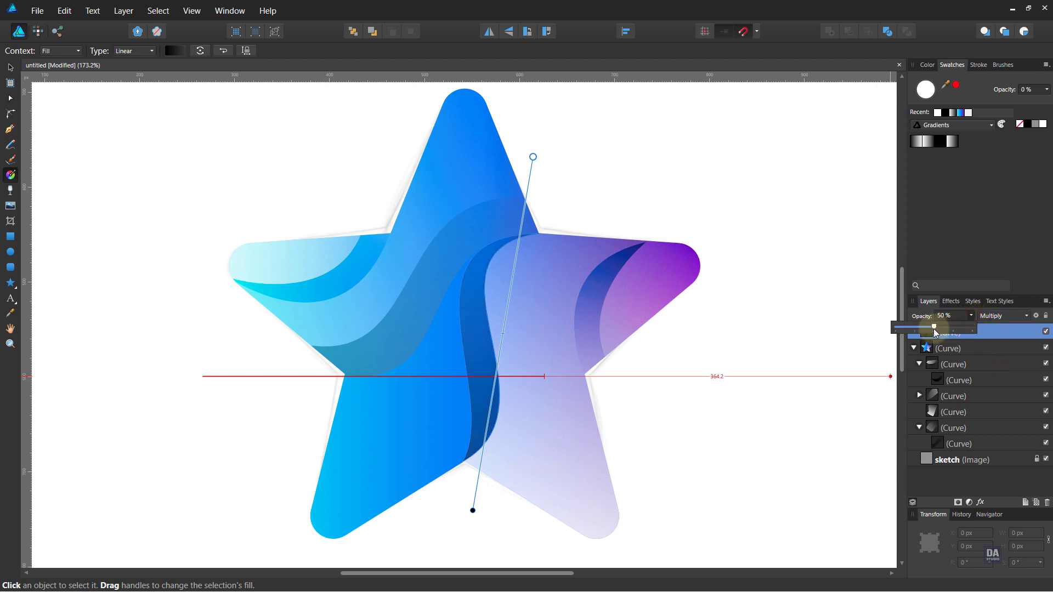
Move the sliver into the star group, behind the other swirl shapes.
mouse_move(995, 331)
left_mouse_down()
mouse_move(996, 351)
mouse_move(980, 364)
left_mouse_up()
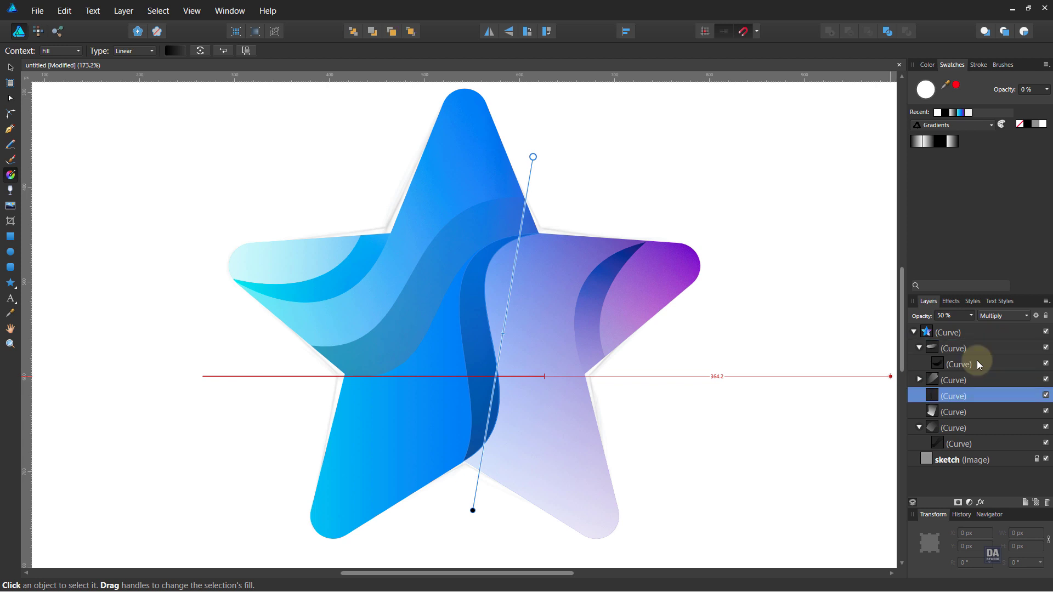
key("ctrl+bracketleft")
key("ctrl+bracketleft")
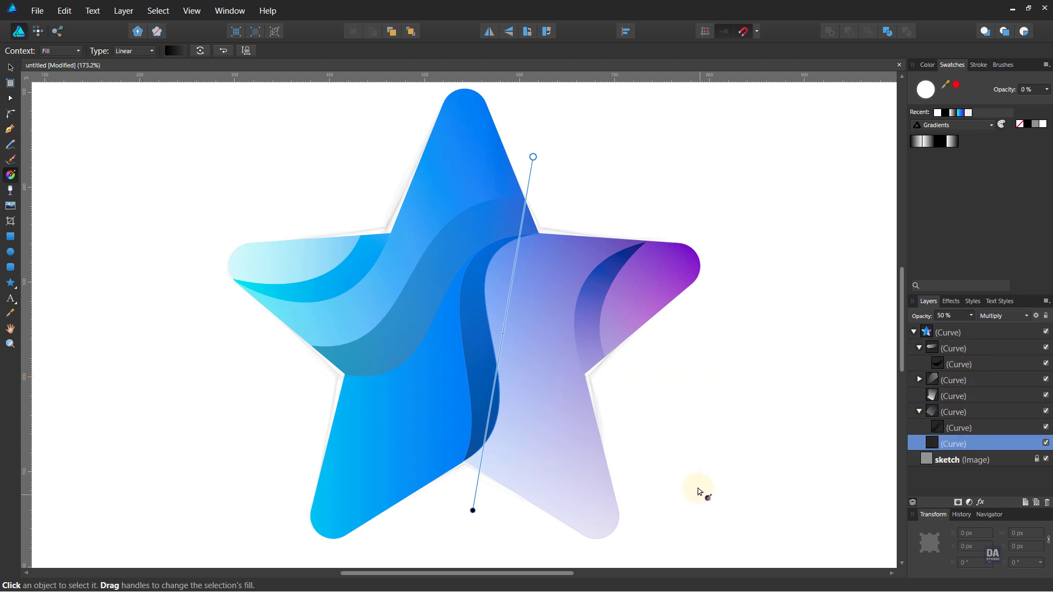
key("v")
left_click(653, 408)
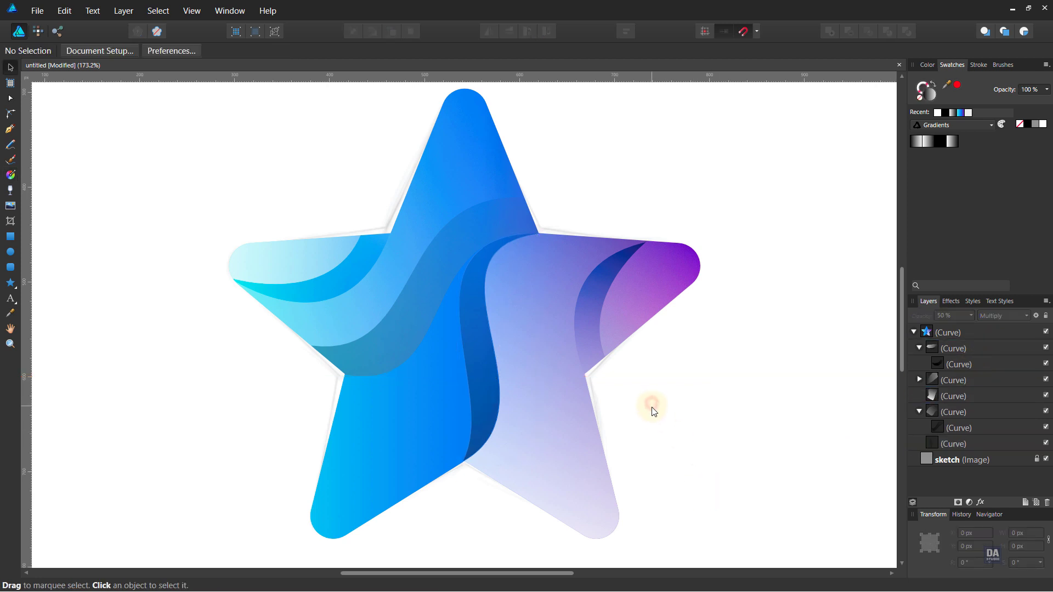
Draw a white-stroked curve from the star's top edge to its bottom, S-bent along the purple swirl.
left_click_drag(653, 421, 659, 395)
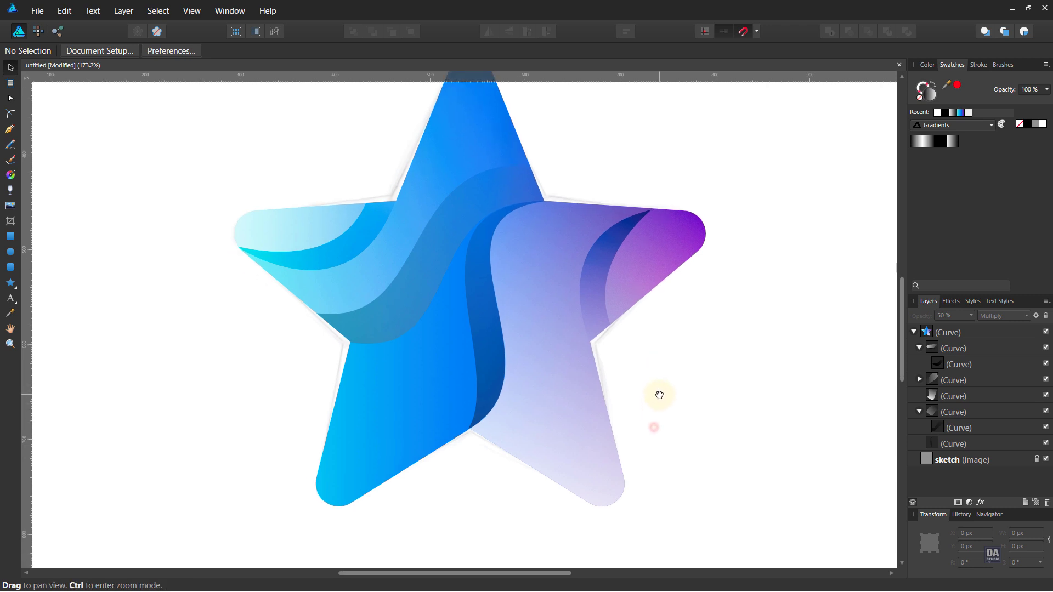
key("p")
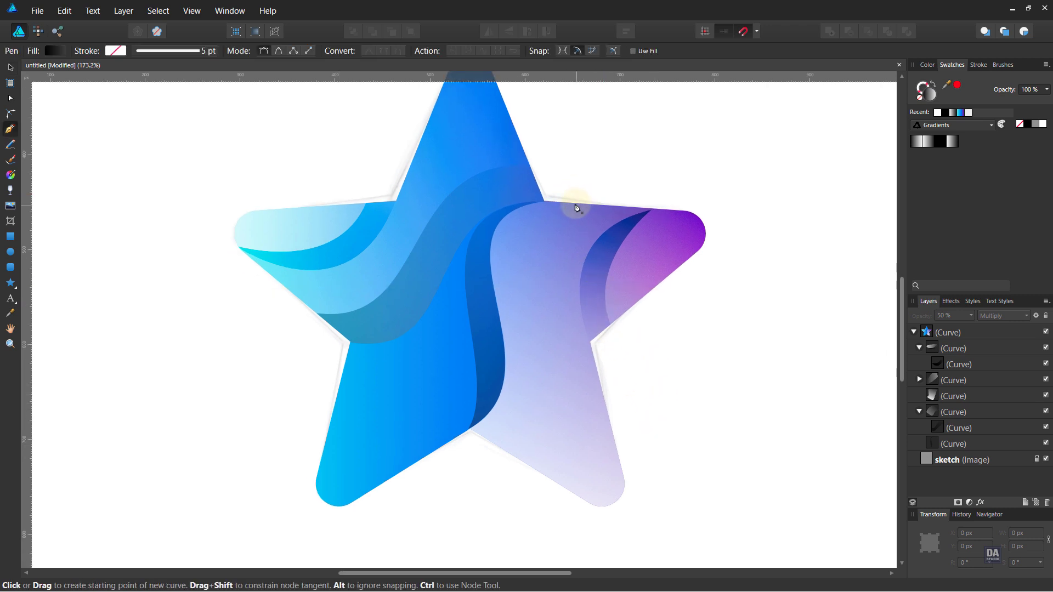
left_click(575, 202)
left_click_drag(509, 453, 572, 388)
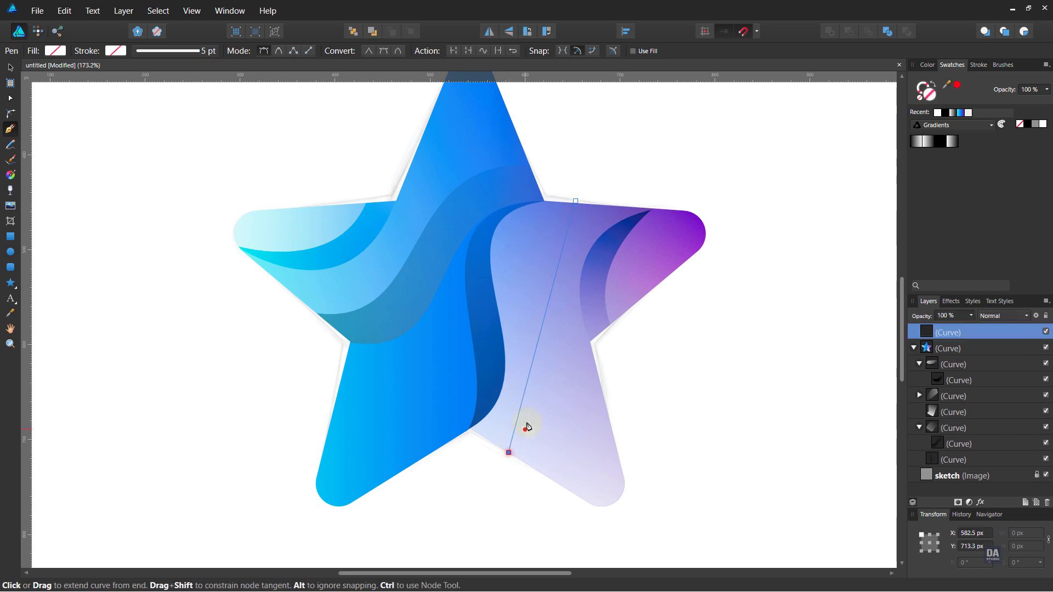
left_click(1042, 124)
left_click_drag(572, 388, 585, 447)
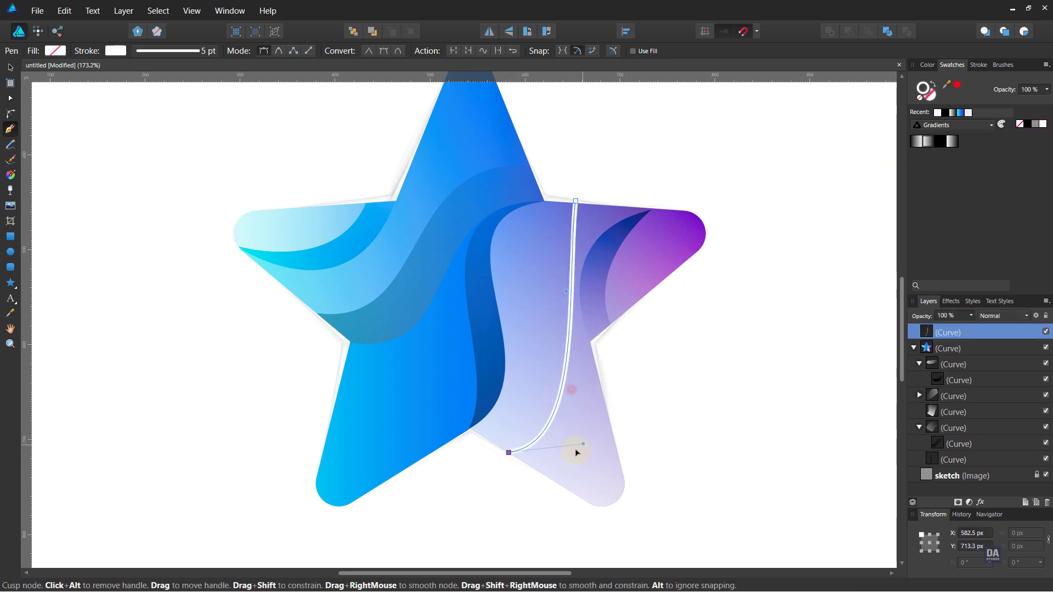
left_click_drag(566, 295, 470, 229)
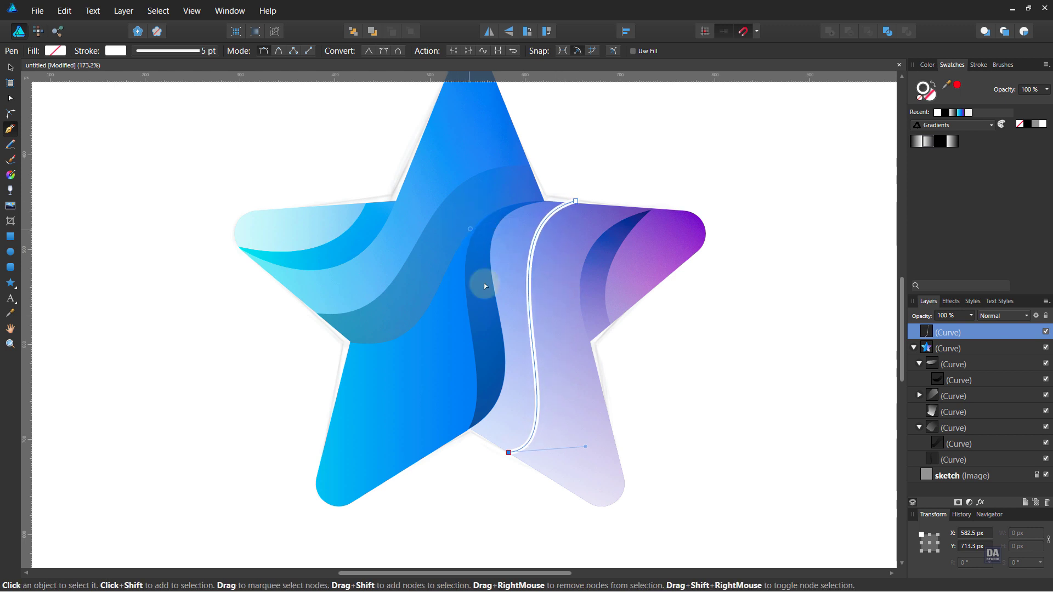
left_click_drag(585, 447, 604, 396)
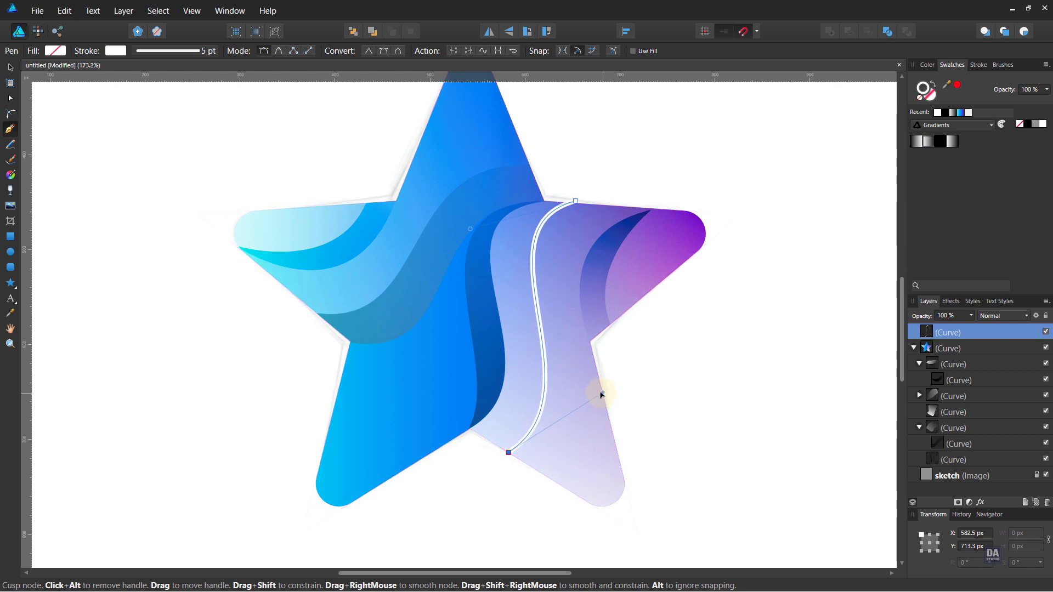
left_click_drag(604, 396, 595, 390)
Add nodes up the left side to close the outline, then reposition its layer in the stack.
left_click(505, 457)
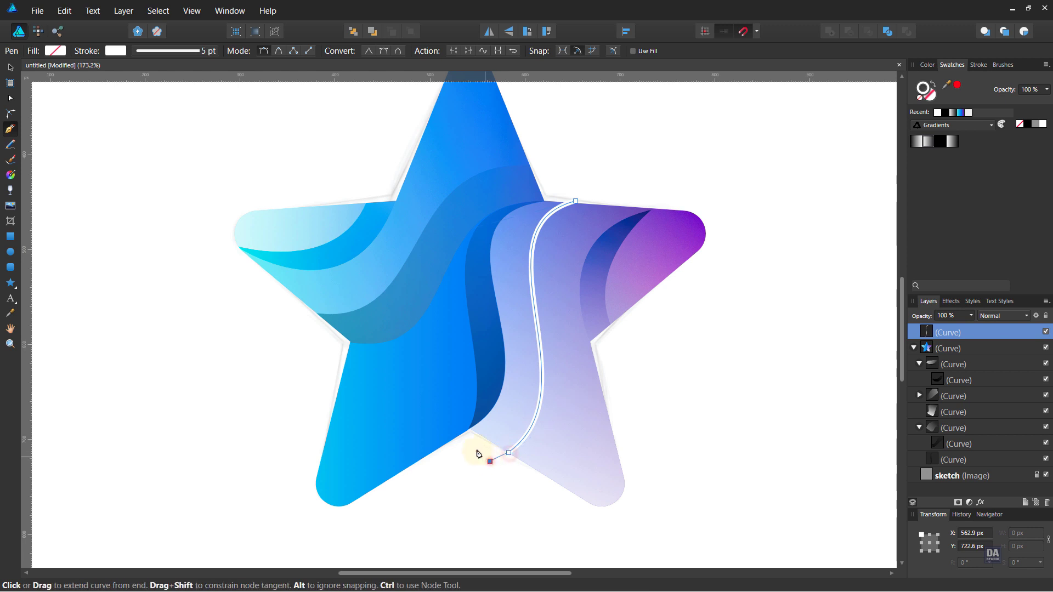
left_click(468, 376)
left_click(479, 256)
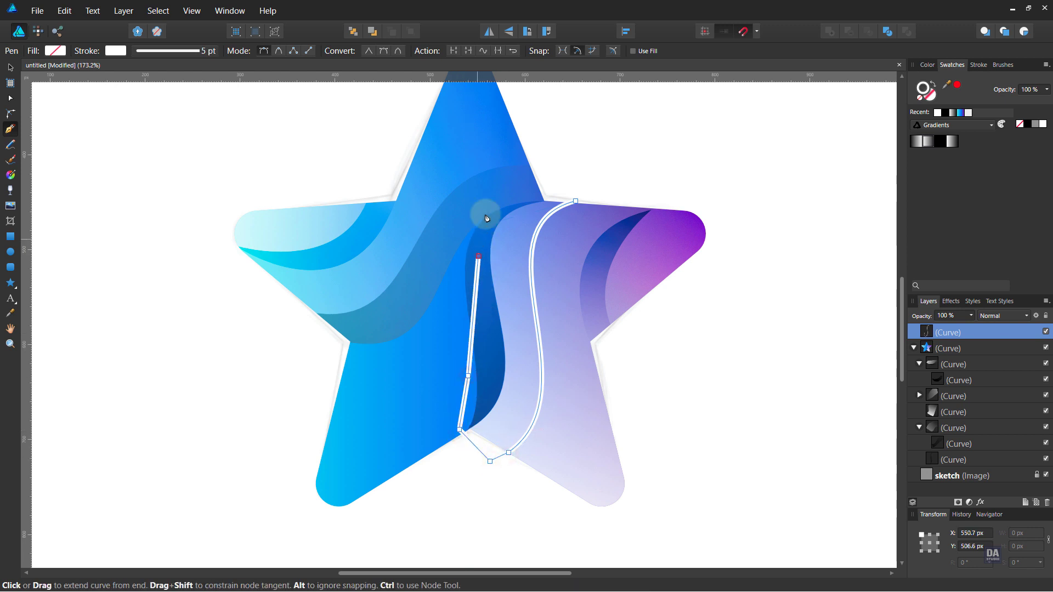
left_click(493, 201)
left_click(575, 202)
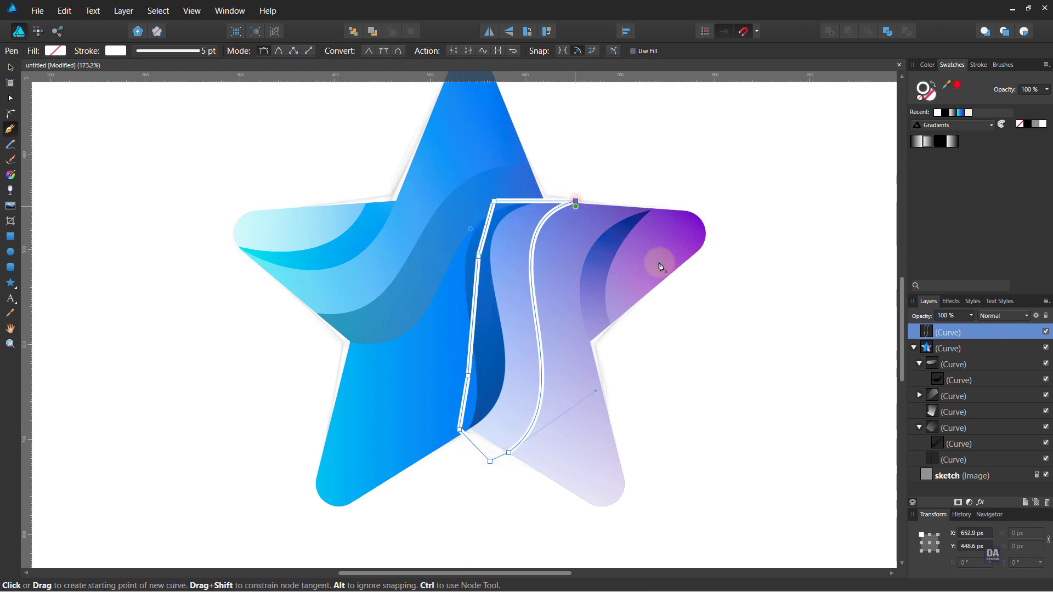
left_click_drag(965, 337, 958, 410)
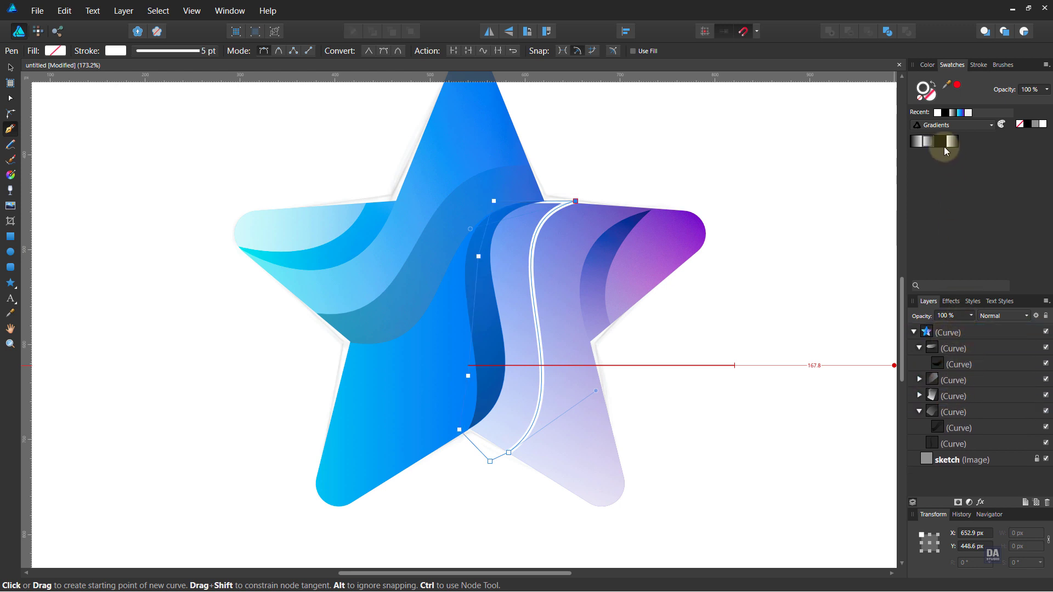
Fill the middle swirl with a white-to-transparent gradient running diagonally up from its bottom.
left_click(930, 84)
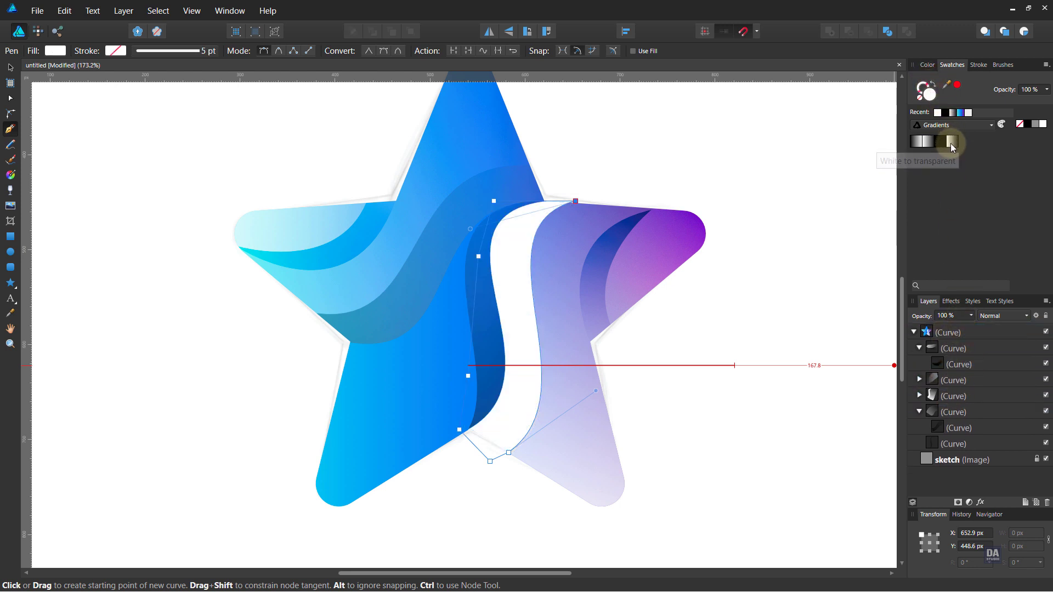
left_click(952, 143)
key("g")
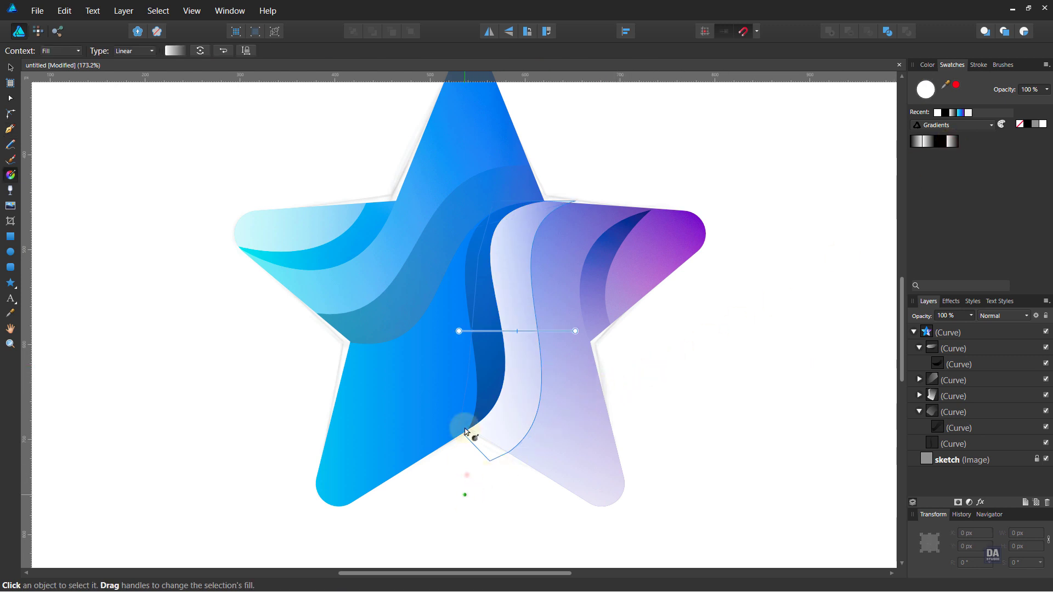
left_click_drag(467, 489, 543, 162)
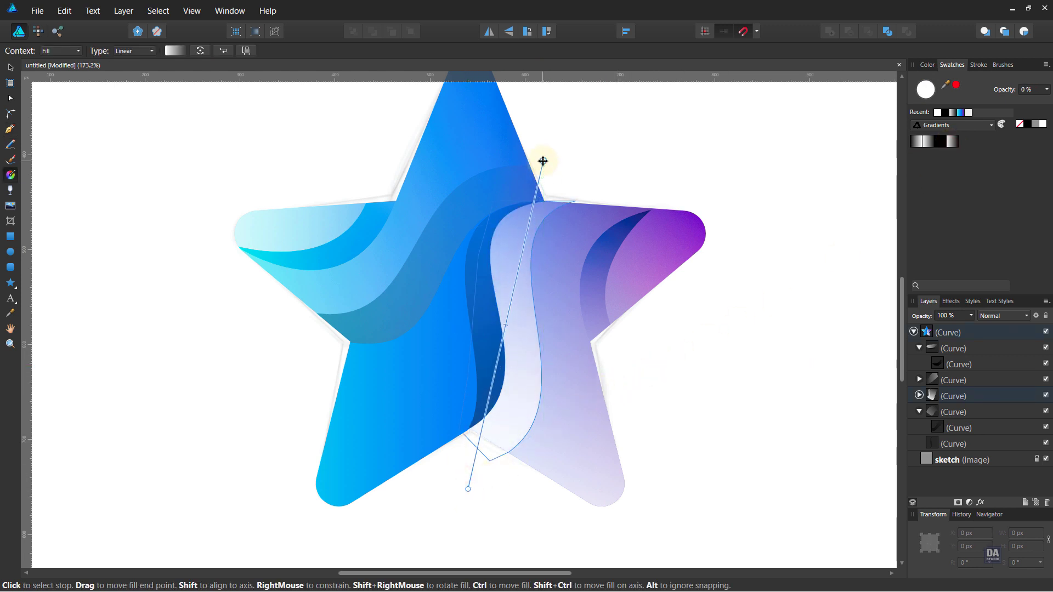
key("v")
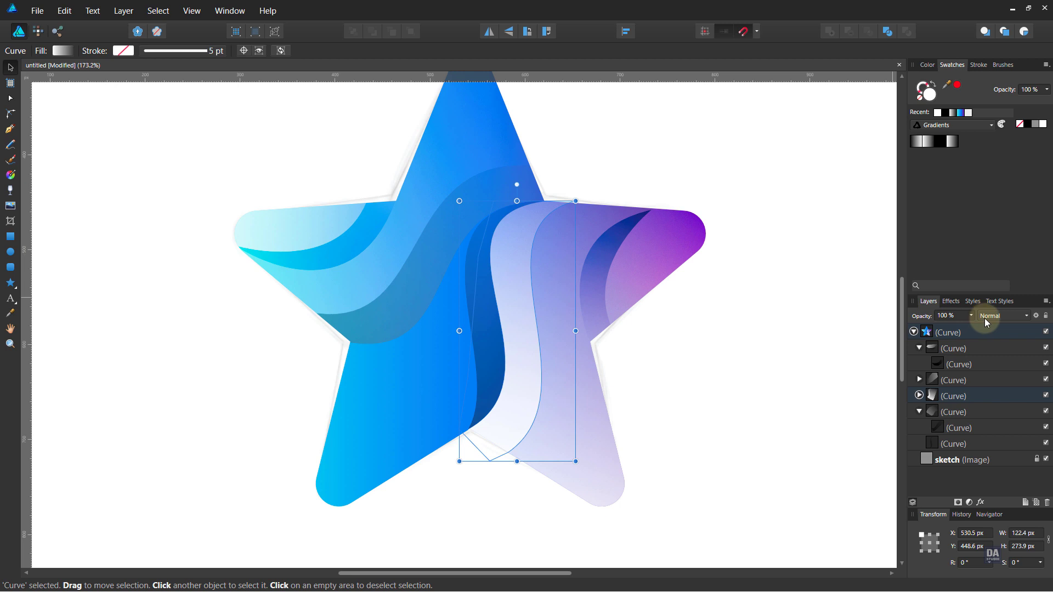
Set the swirl shape's blend mode to Overlay at 50% opacity.
left_click(986, 323)
left_click(985, 455)
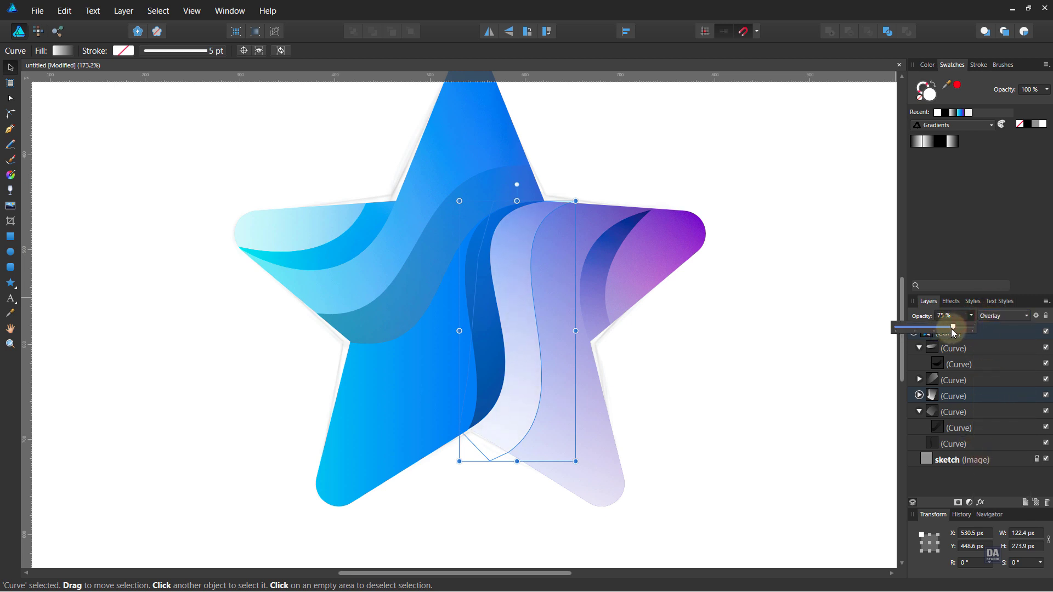
left_click_drag(951, 329, 930, 334)
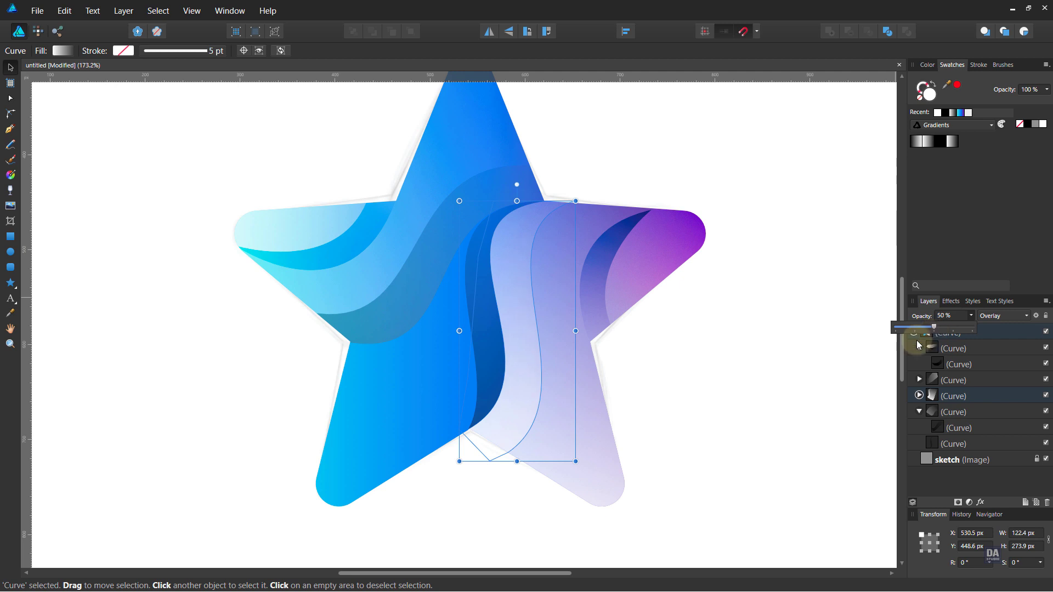
left_click(708, 377)
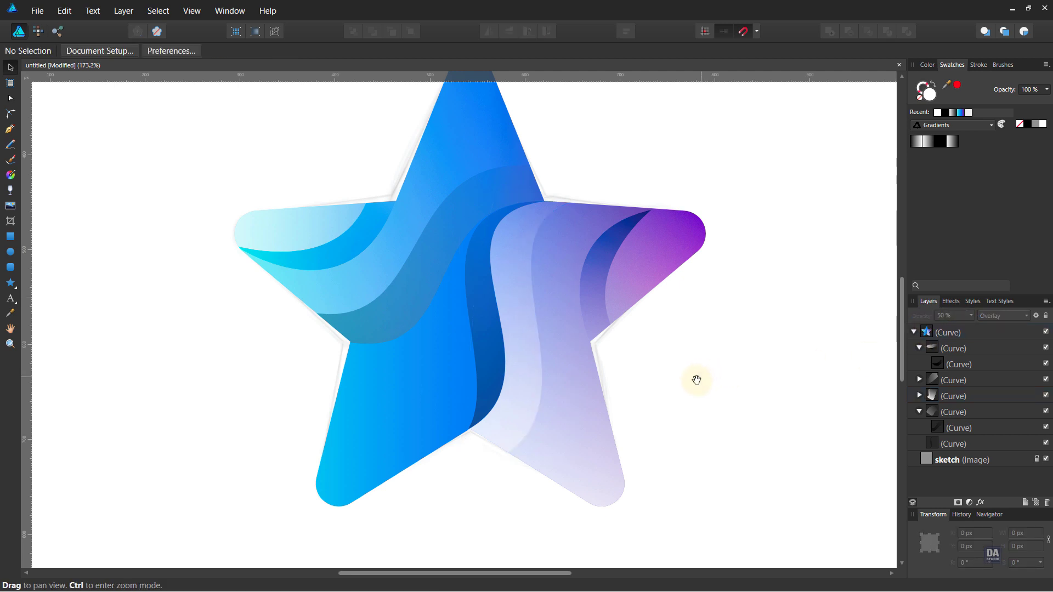
left_click_drag(696, 379, 505, 376)
mouse_move(677, 384)
left_mouse_down()
mouse_move(618, 423)
mouse_move(615, 441)
left_mouse_up()
Reshape the swirl's bottom corner nodes and smooth its upper curve handle.
double_click(510, 447)
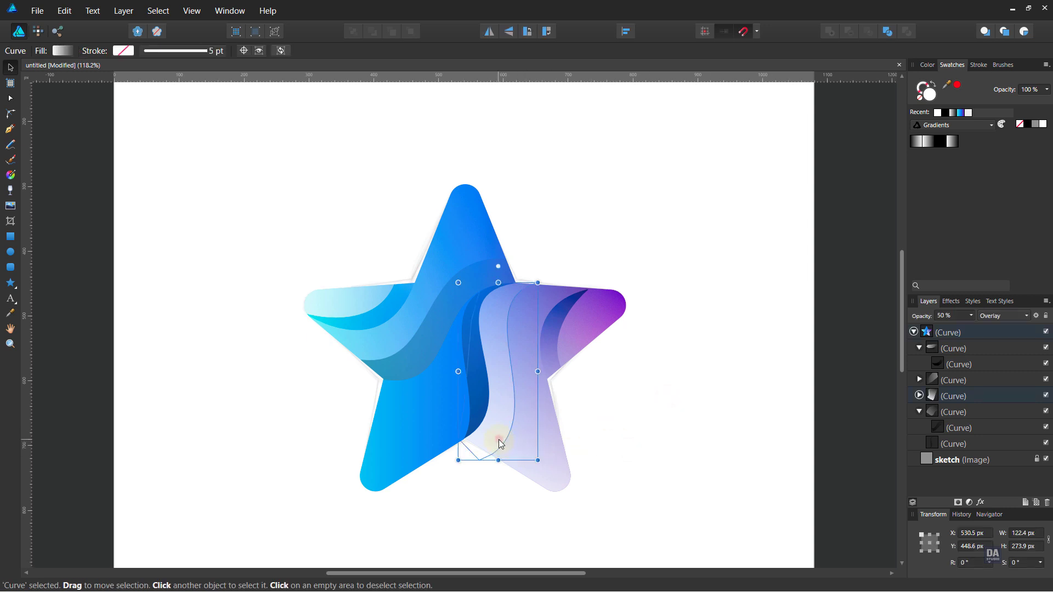
left_click(479, 462)
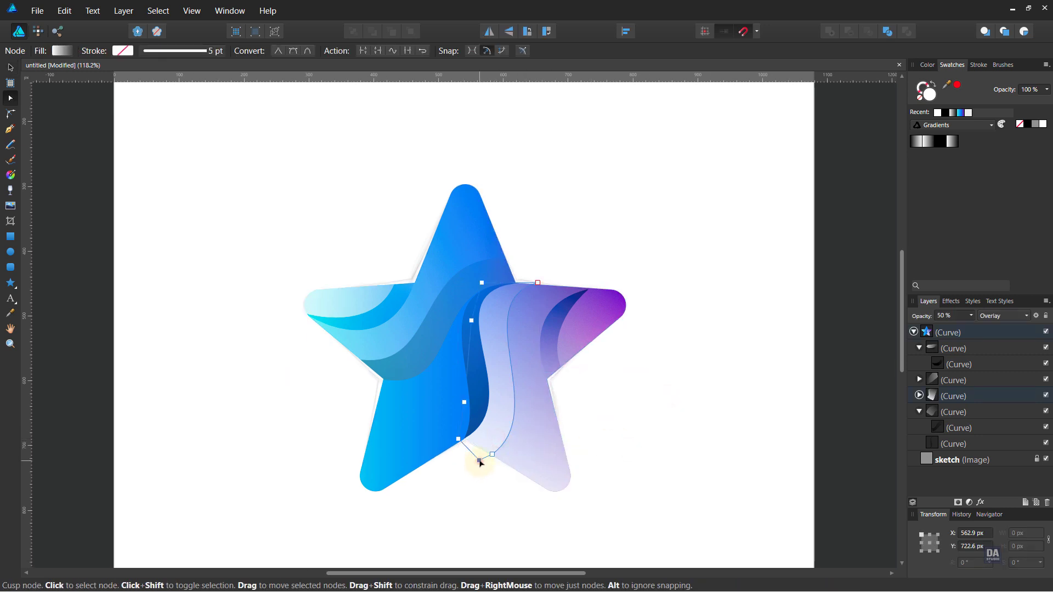
left_click_drag(490, 455, 479, 453)
left_click_drag(549, 409, 554, 407)
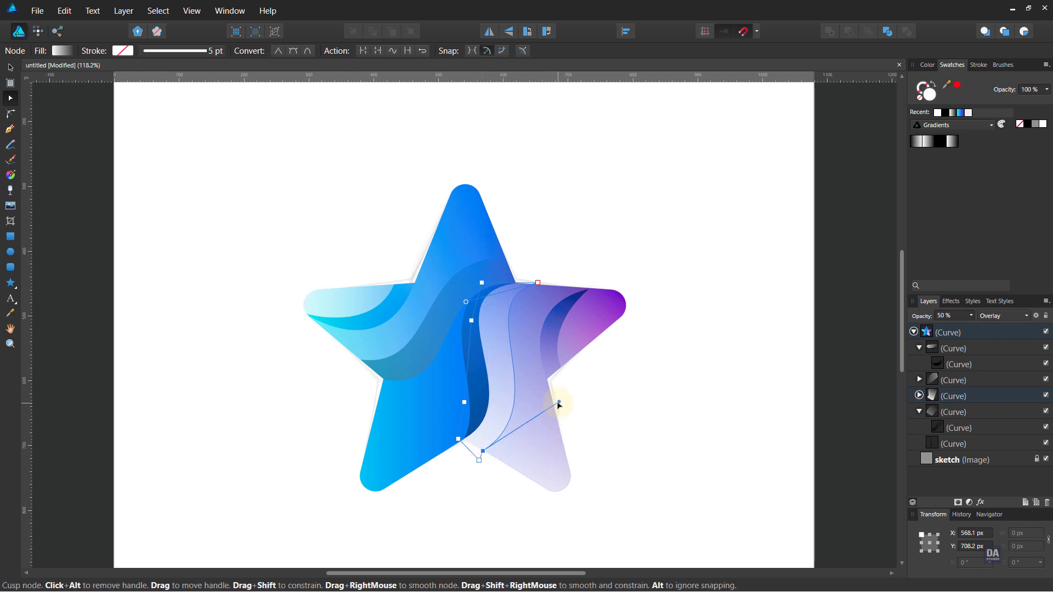
left_click_drag(465, 302, 460, 309)
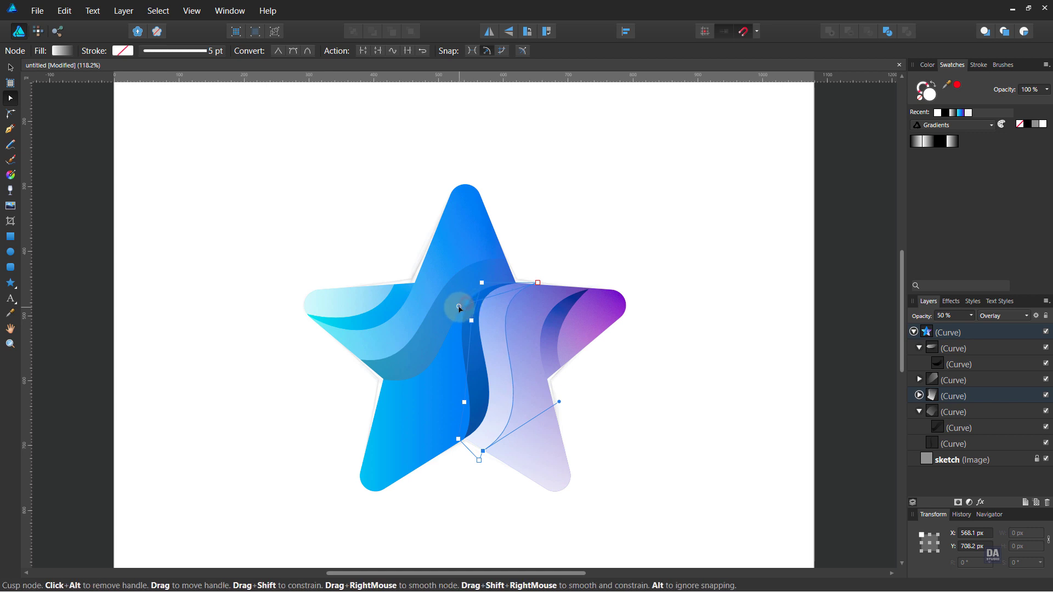
left_click(647, 383)
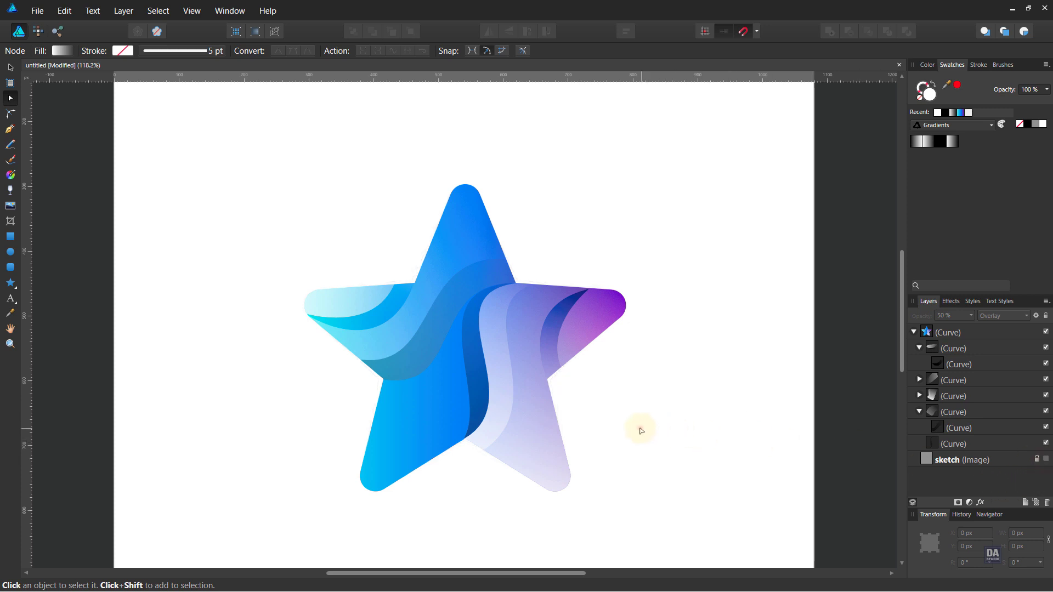
Draw a white-stroked path from the star's left arm to its upper-right notch, bent into an S.
scroll(527, 381, "up", 3)
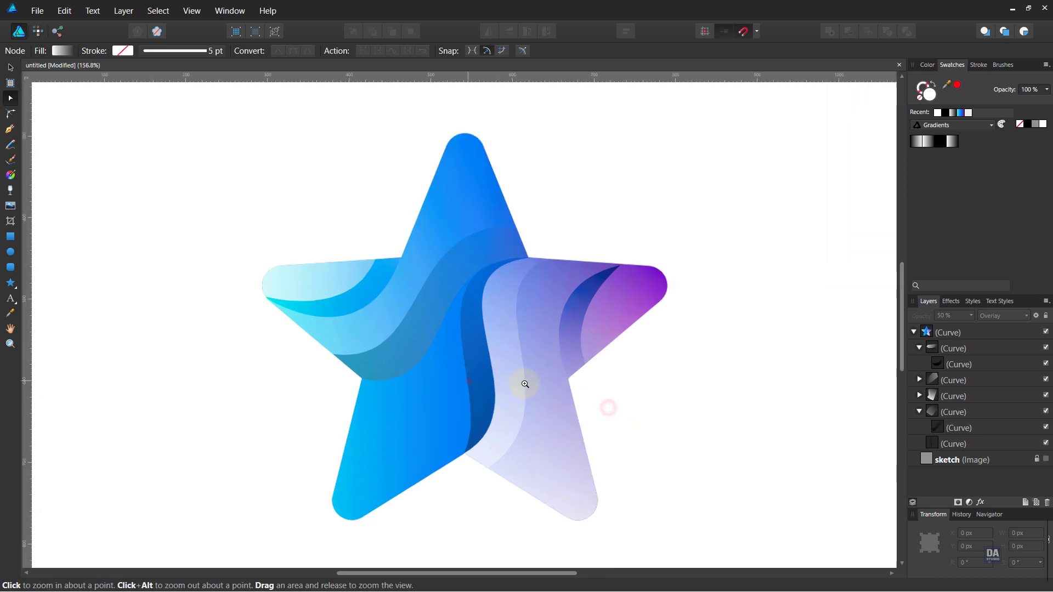
scroll(530, 388, "down", 1)
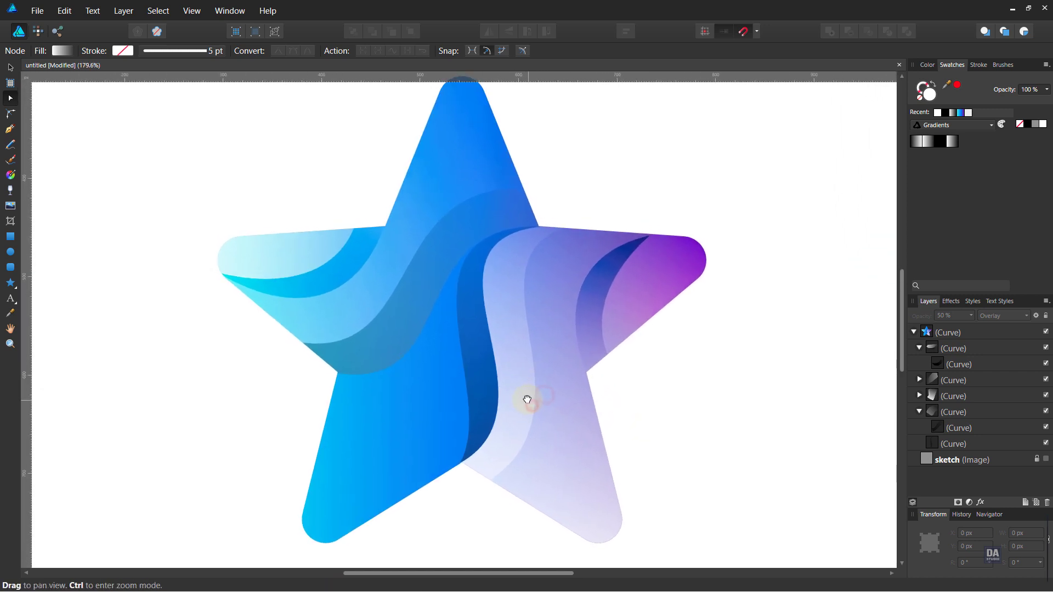
left_click(10, 130)
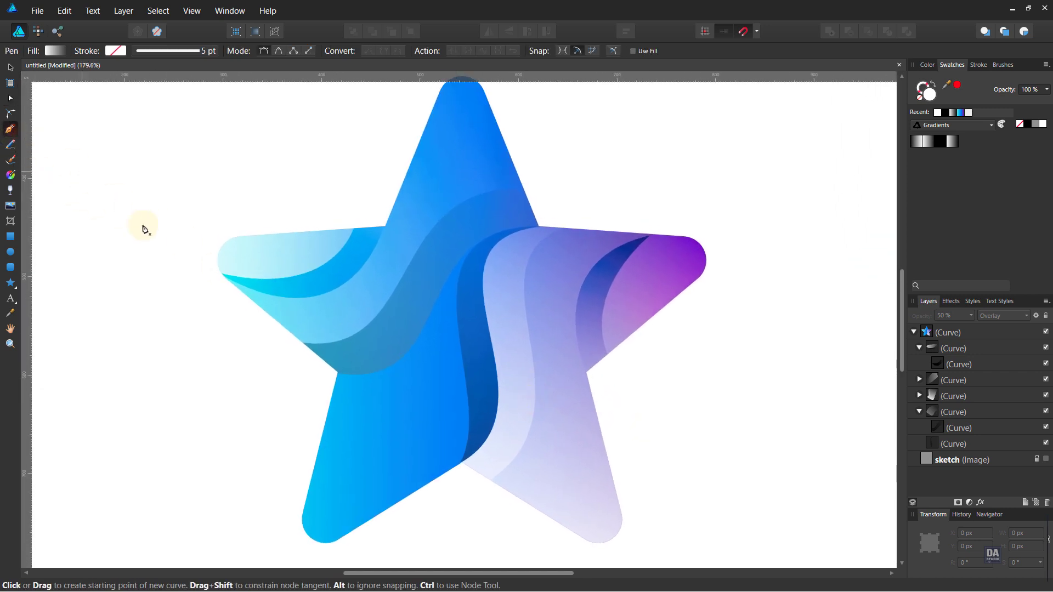
left_click(302, 345)
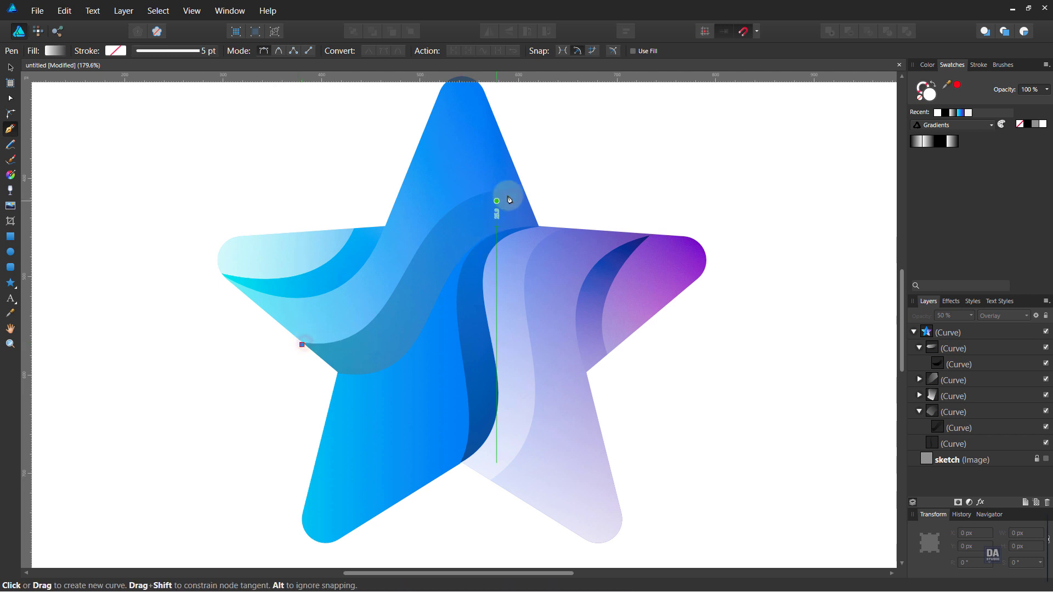
left_click(523, 189)
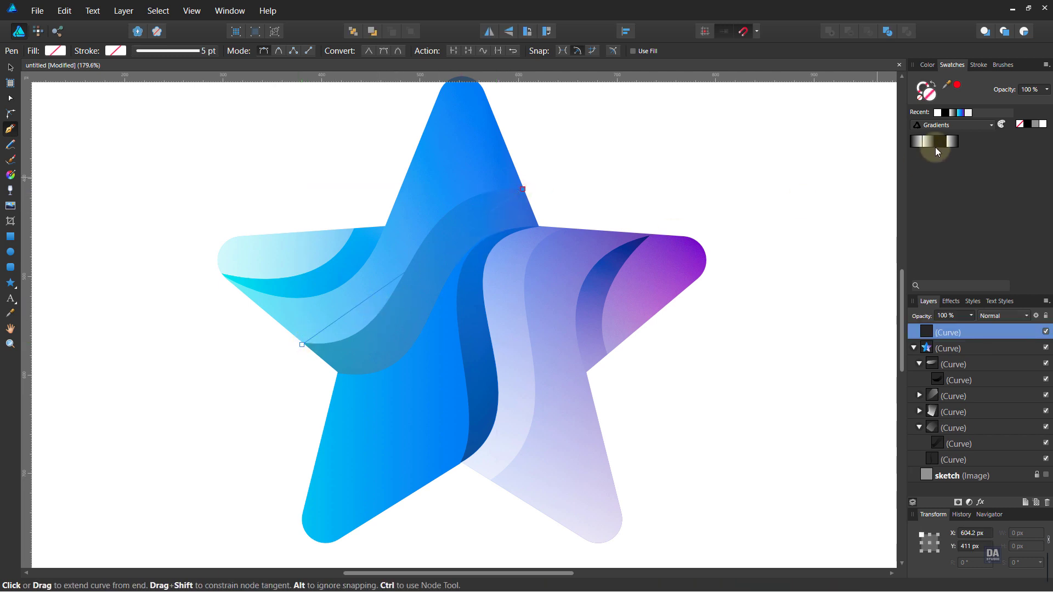
left_click(1044, 126)
scroll(366, 294, "up", 1)
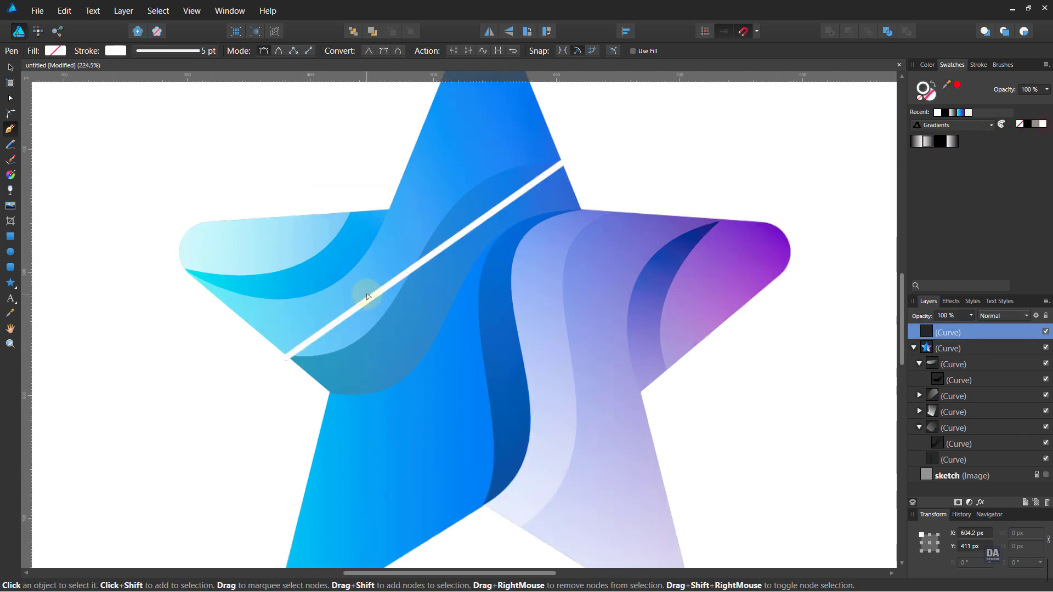
left_click_drag(361, 310, 389, 342)
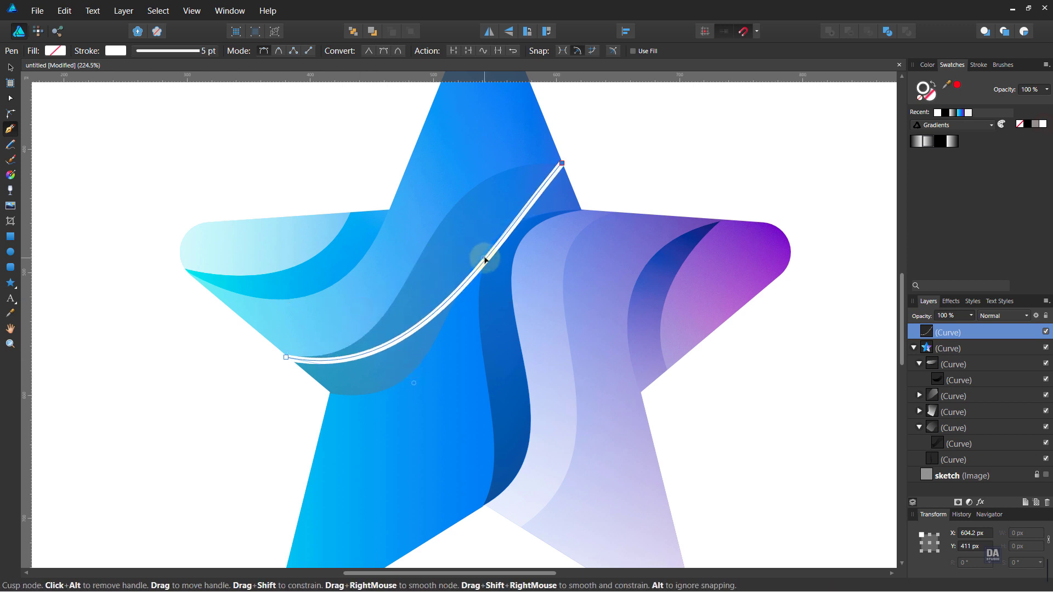
left_click_drag(477, 262, 393, 141)
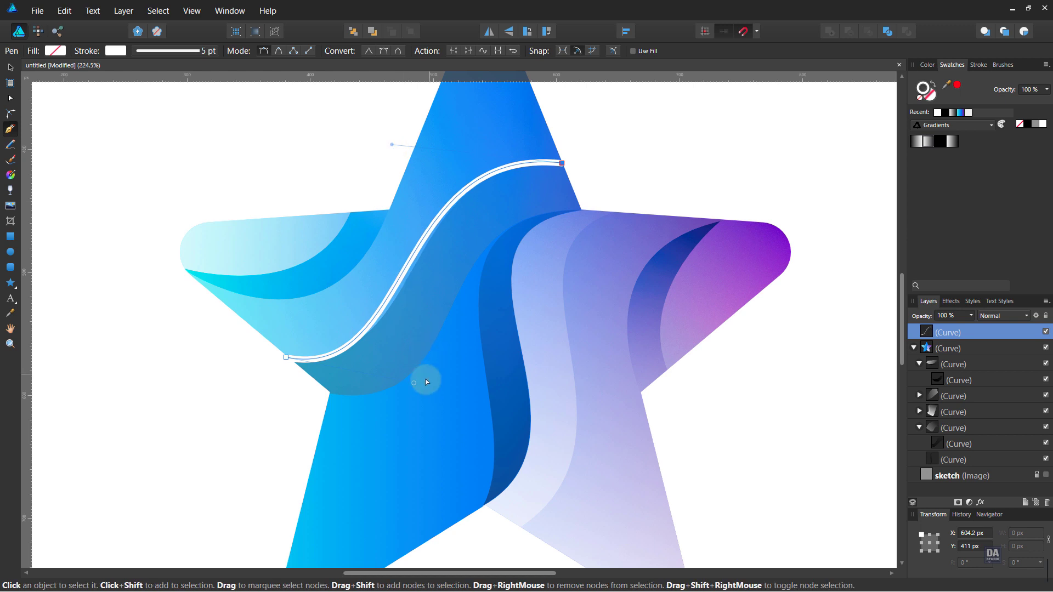
left_click_drag(413, 383, 441, 377)
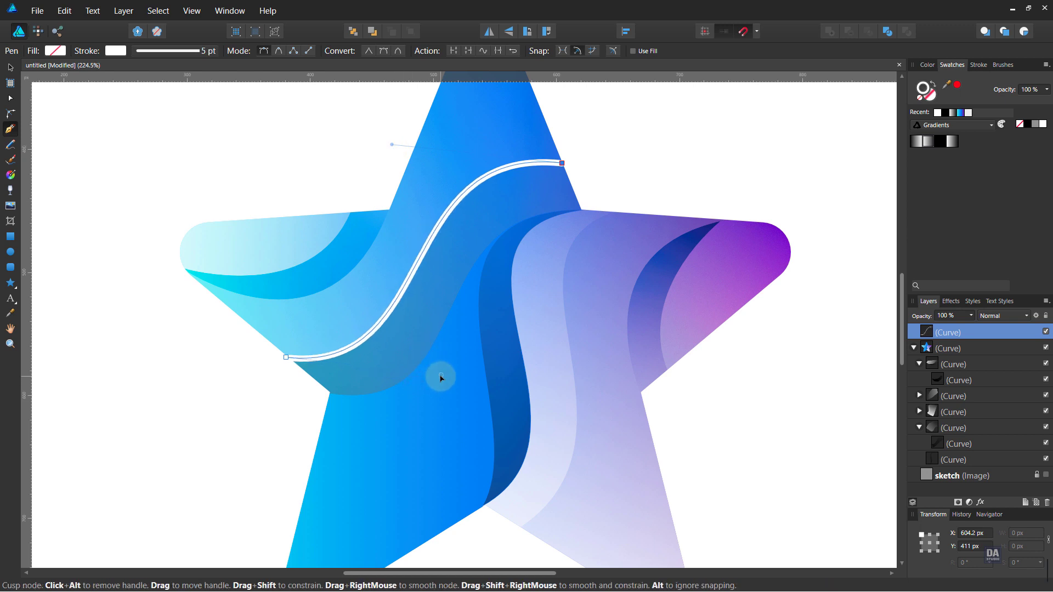
Give the white stroke an arched pressure profile so it tapers at both ends.
left_click(979, 66)
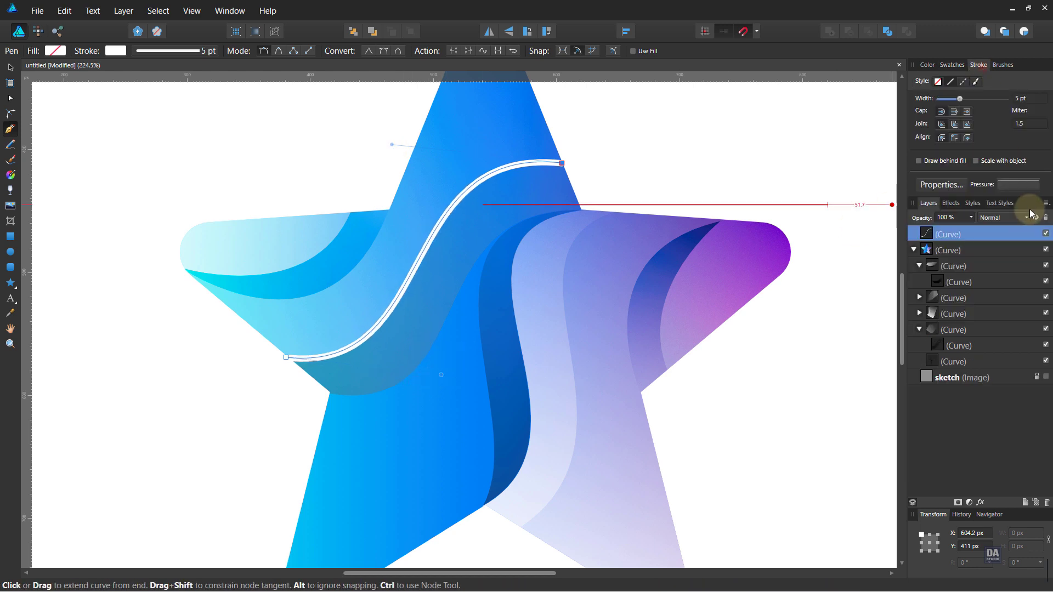
left_click(1015, 185)
left_click(965, 200)
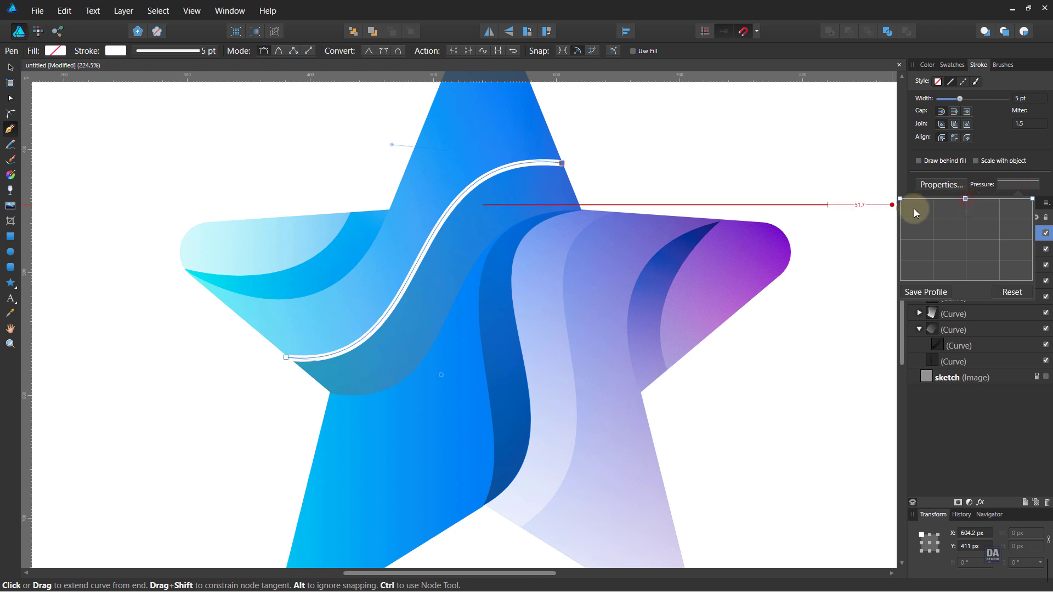
left_click_drag(900, 199, 892, 329)
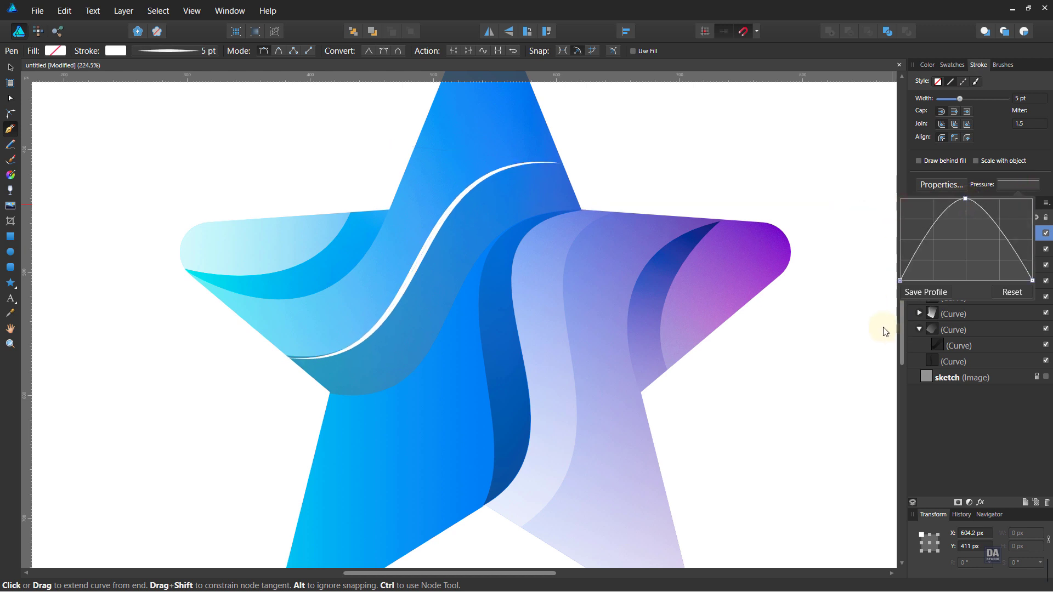
Nudge the stroke's left end node onto the swirl edge.
scroll(288, 357, "up", 3)
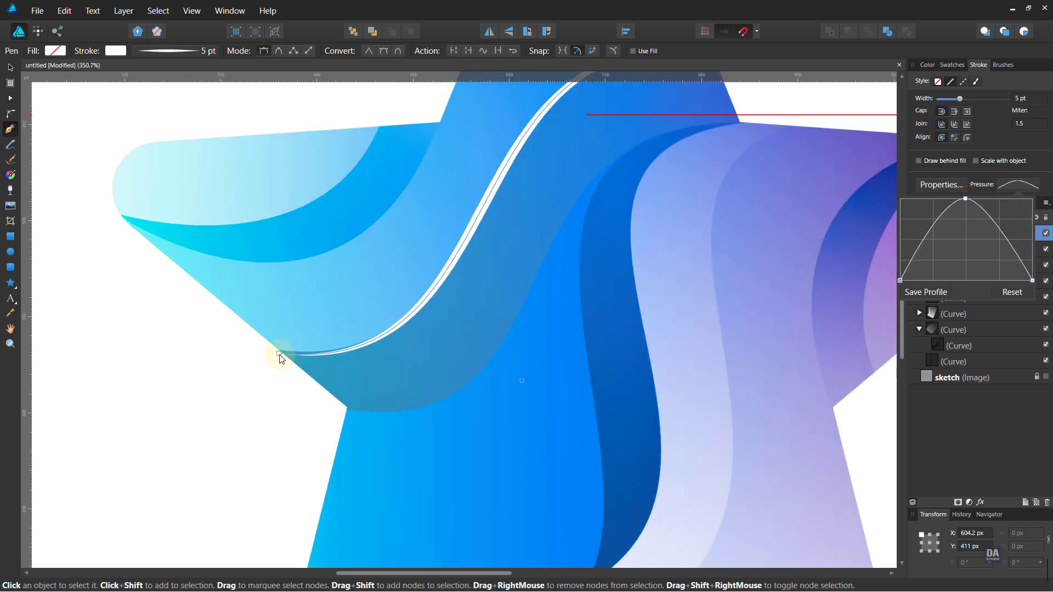
left_click(279, 355)
left_click_drag(280, 354, 281, 351)
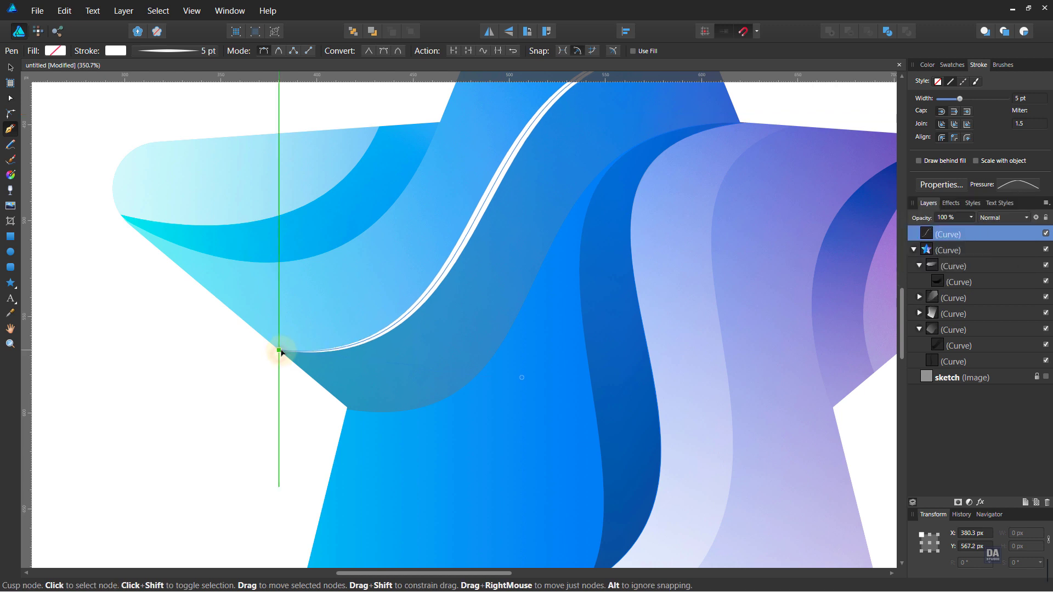
scroll(266, 361, "down", 3)
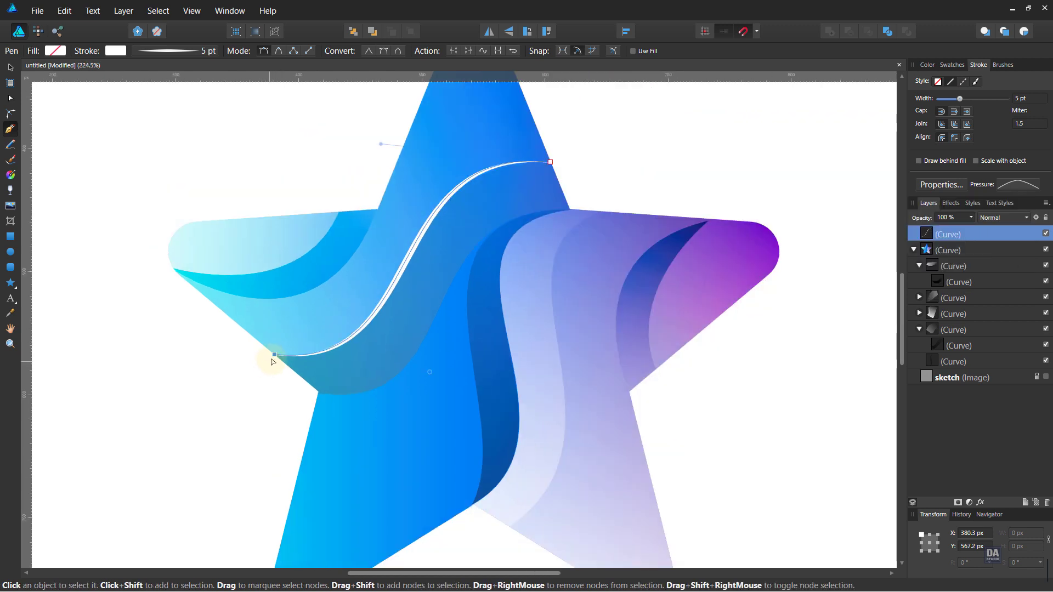
left_click(235, 395)
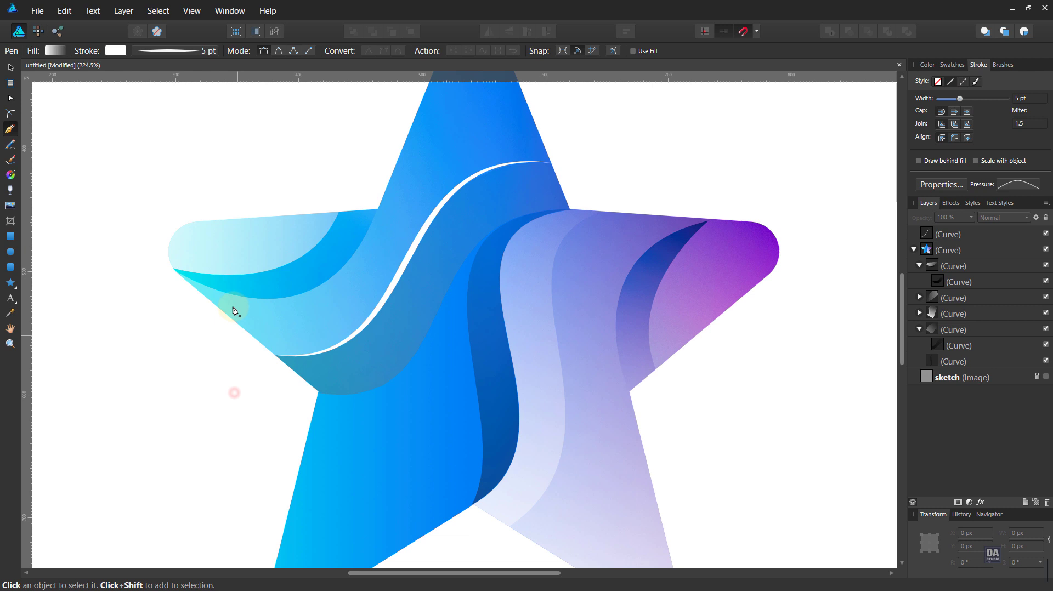
Draw a second white highlight path from the left arm tip, curved along the inner swirl edge.
left_click(177, 272)
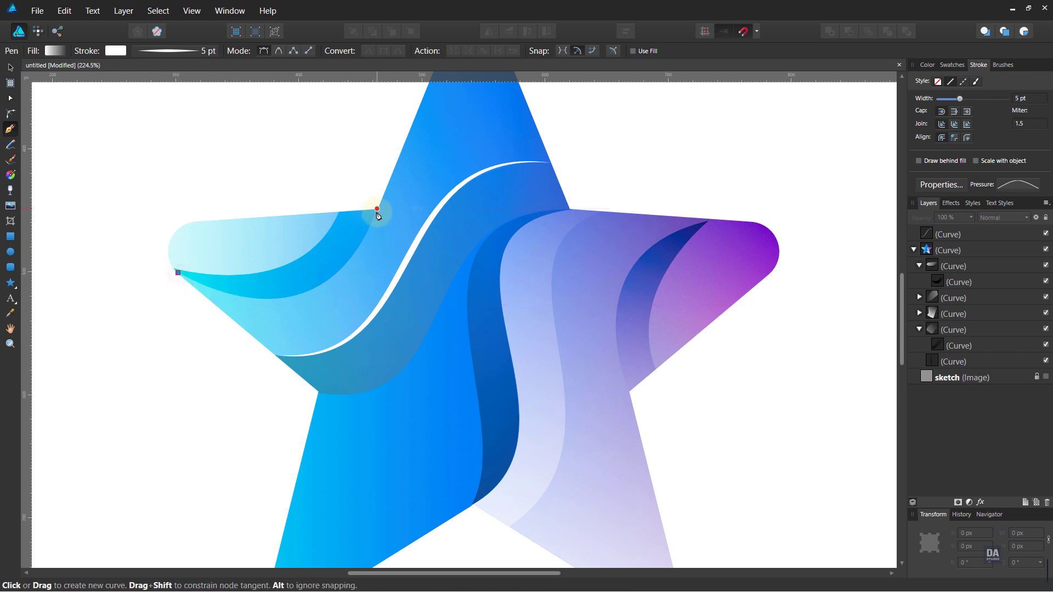
left_click_drag(377, 209, 415, 225)
mouse_move(282, 244)
left_mouse_down()
mouse_move(282, 314)
mouse_move(270, 319)
left_mouse_up()
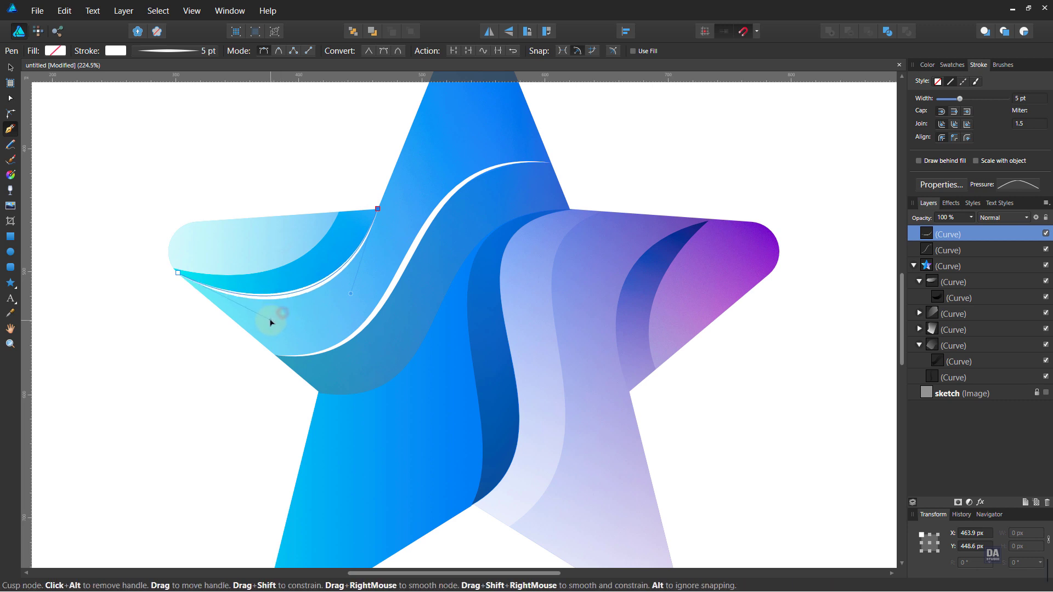
left_click_drag(359, 295, 348, 294)
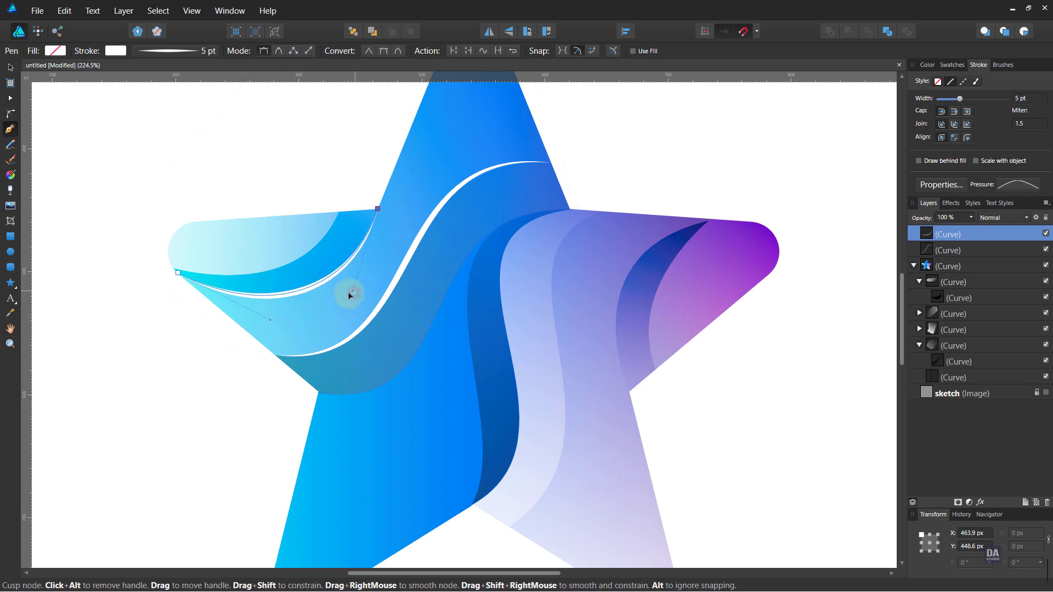
key("Escape")
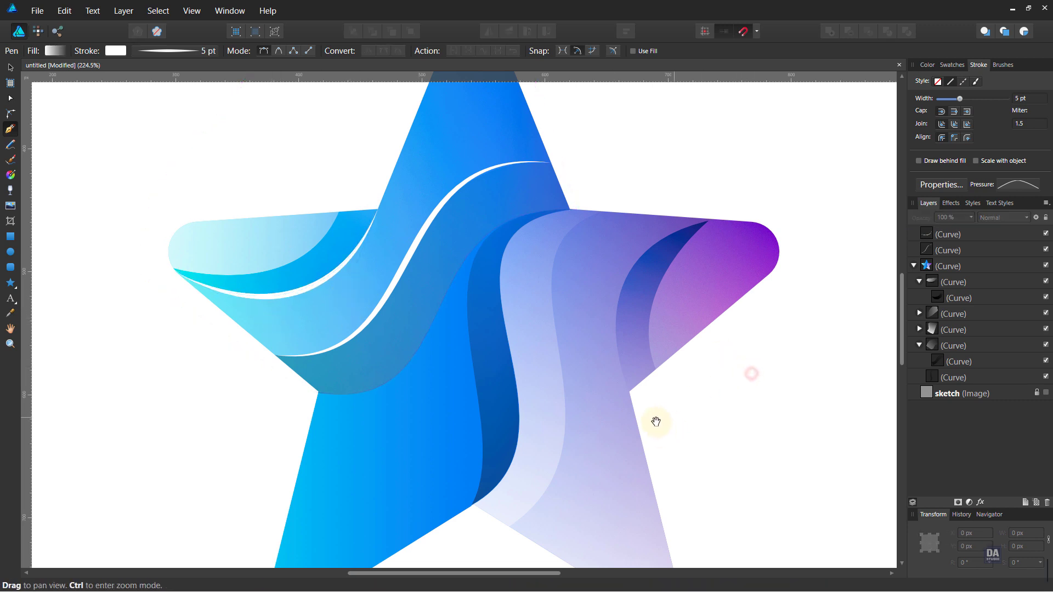
left_click_drag(656, 420, 642, 371)
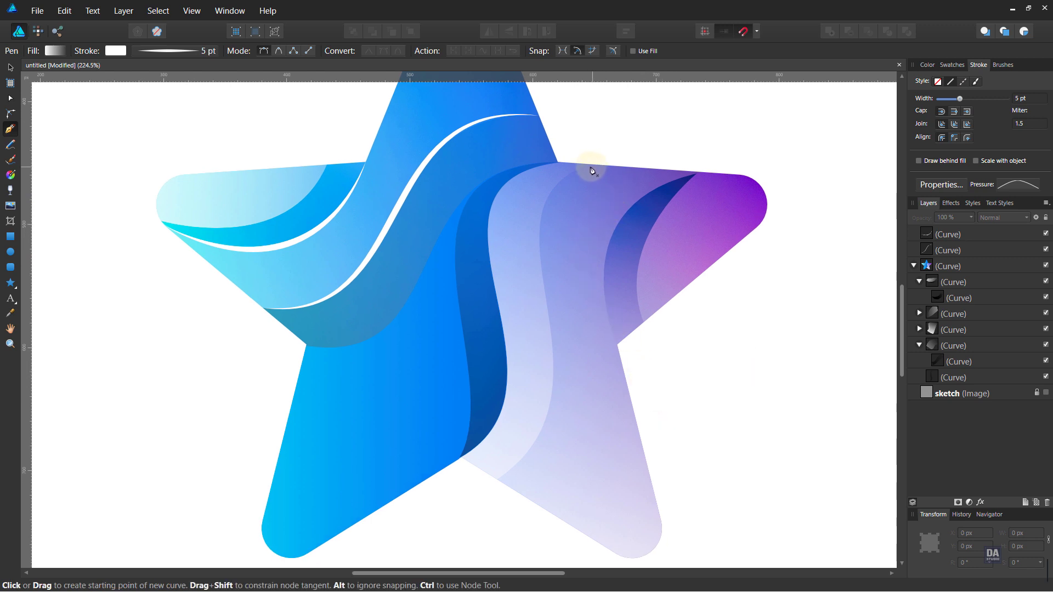
scroll(590, 185, "up", 2)
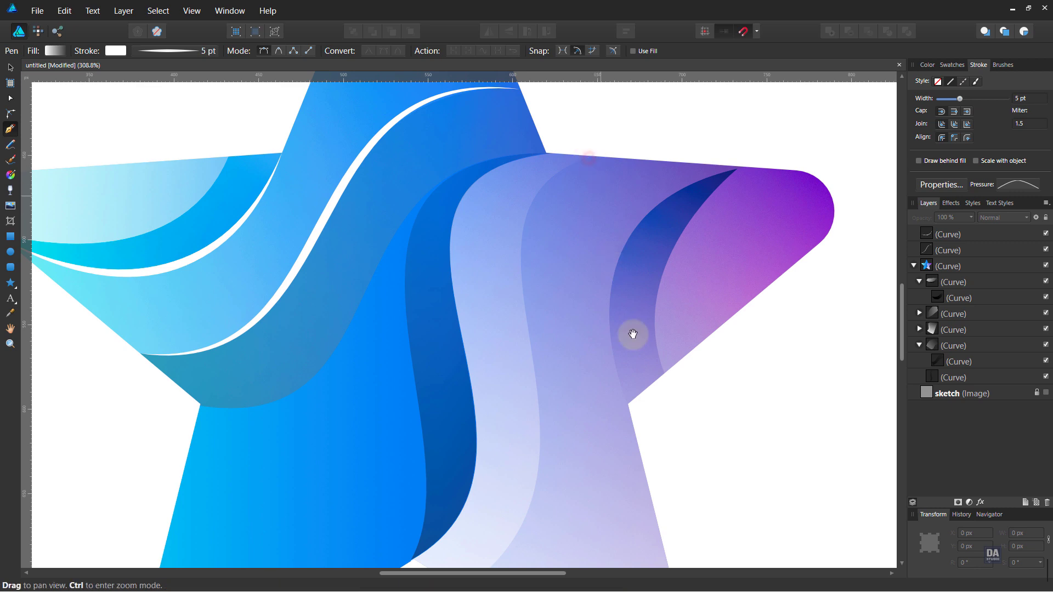
left_click_drag(607, 404, 597, 279)
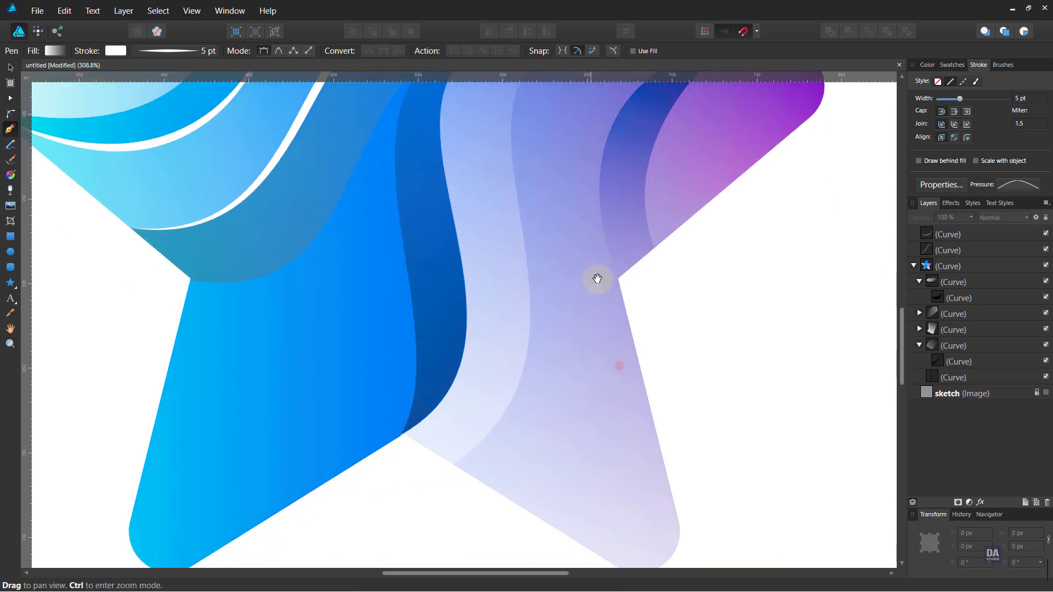
Draw a curved white highlight stroke along the central S-swirl edge.
left_click(456, 468)
scroll(458, 305, "down", 2)
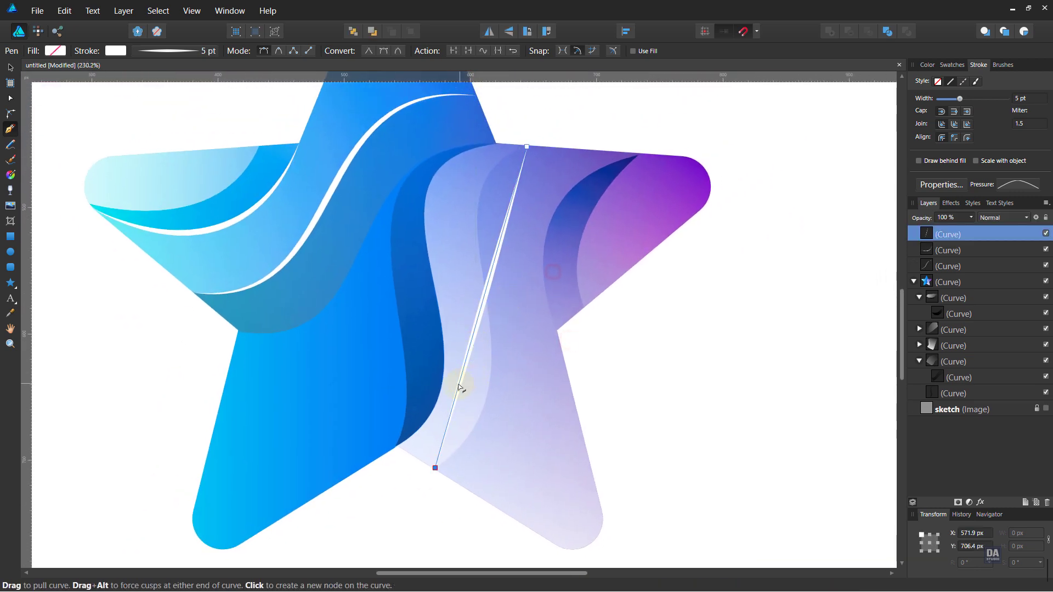
mouse_move(459, 387)
left_mouse_down()
mouse_move(500, 377)
mouse_move(549, 410)
left_mouse_up()
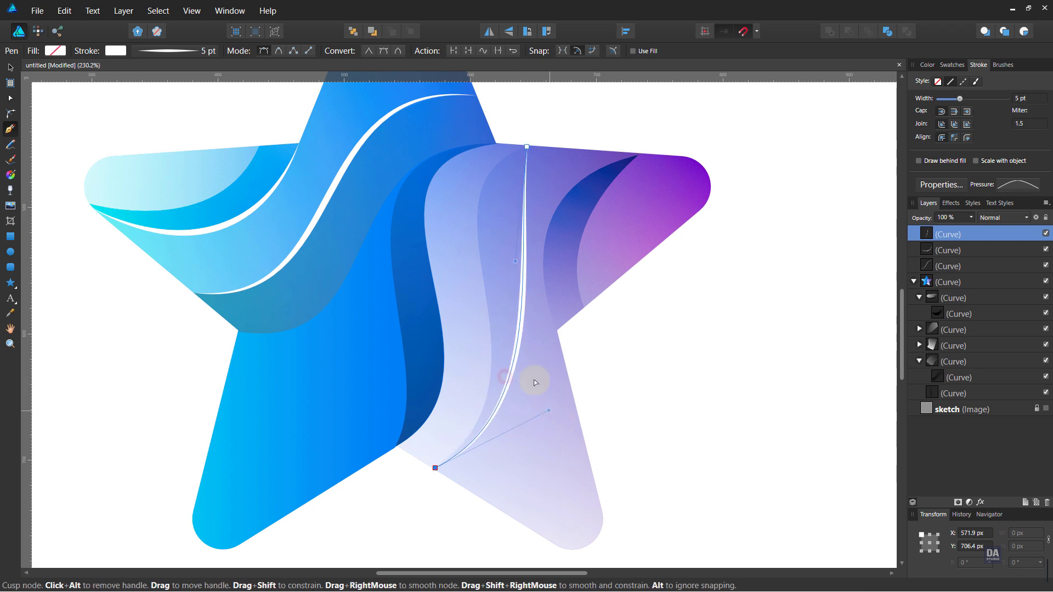
left_click_drag(429, 150, 407, 171)
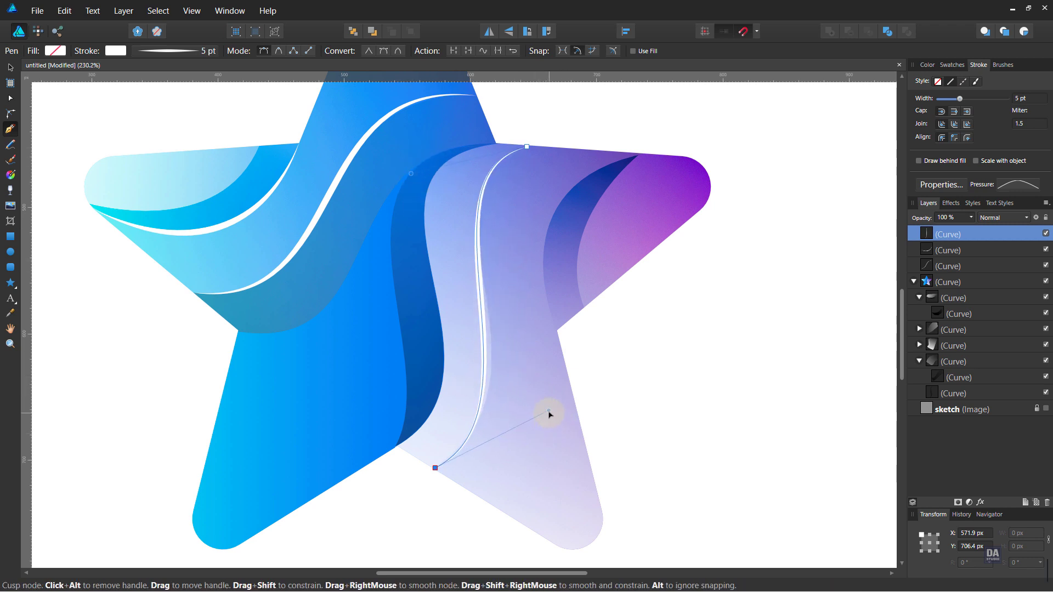
left_click_drag(549, 411, 565, 390)
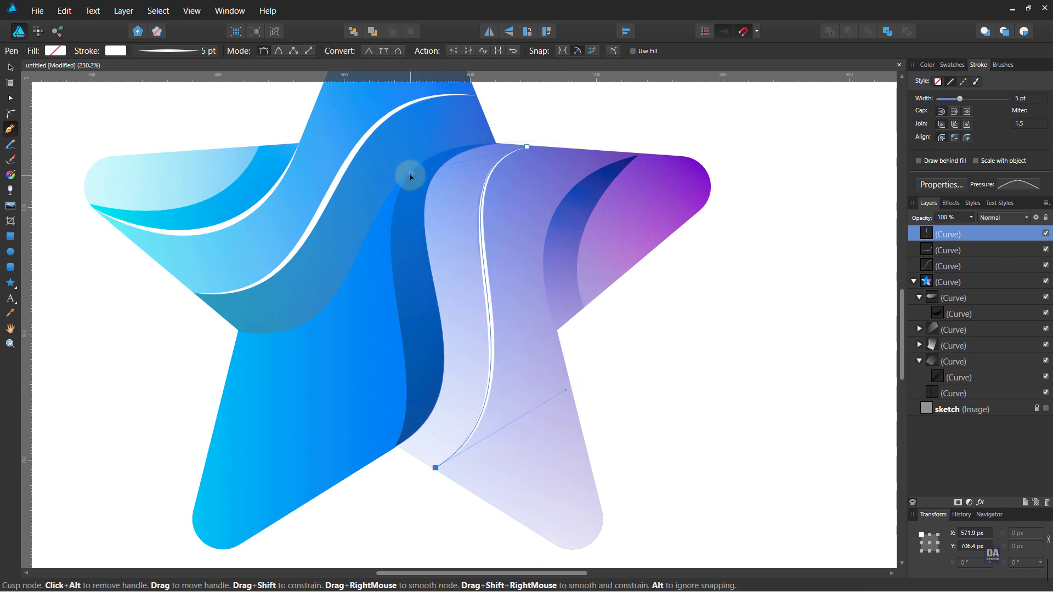
left_click_drag(409, 174, 408, 177)
key("ctrl+d")
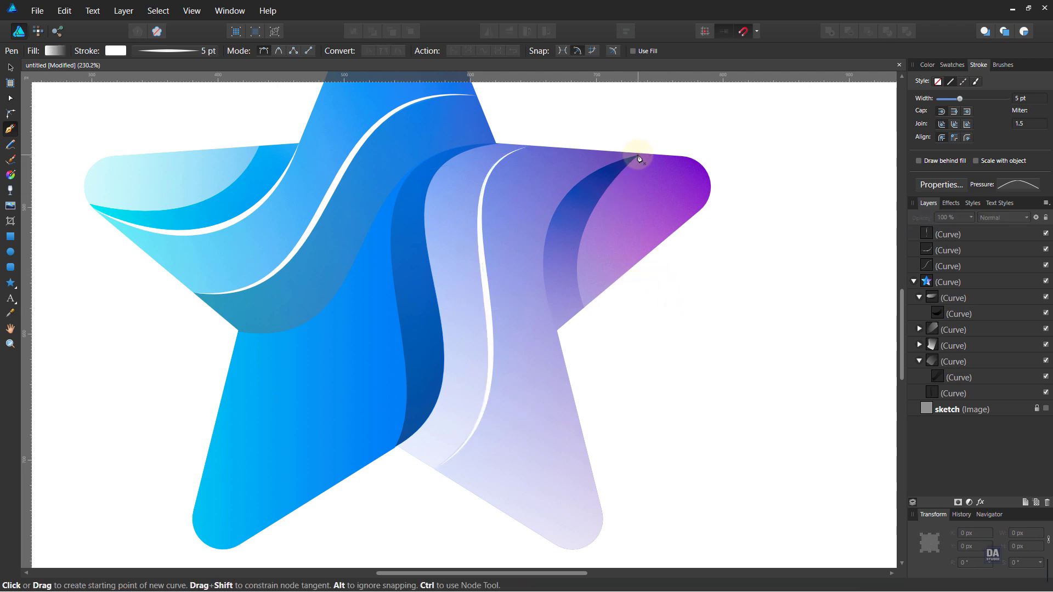
Draw a white highlight stroke from the upper-right edge bending along the right-arm swirl.
left_click(638, 156)
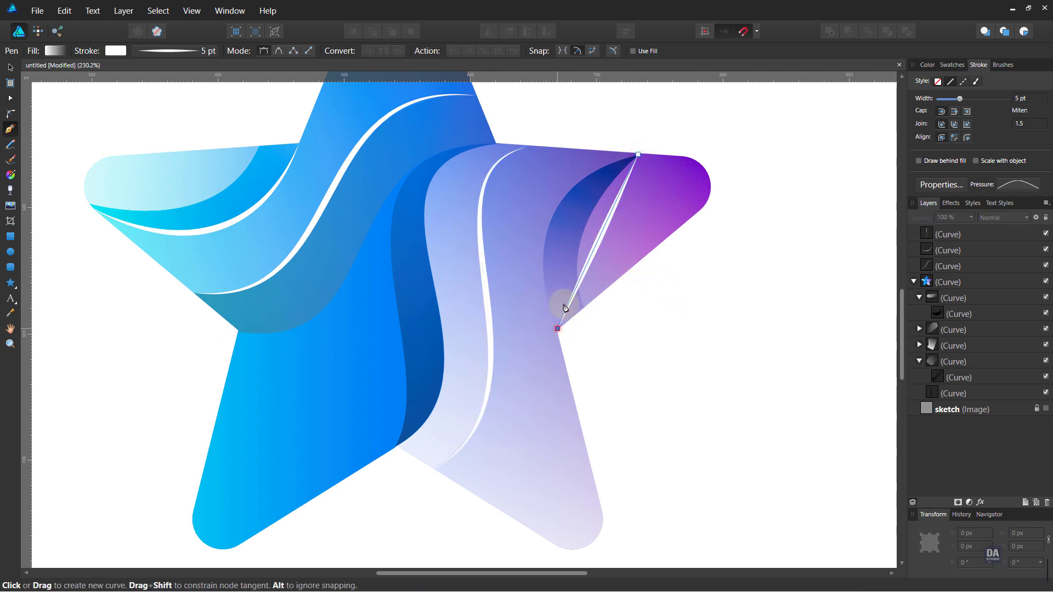
left_click(557, 328)
left_click_drag(597, 242, 550, 218)
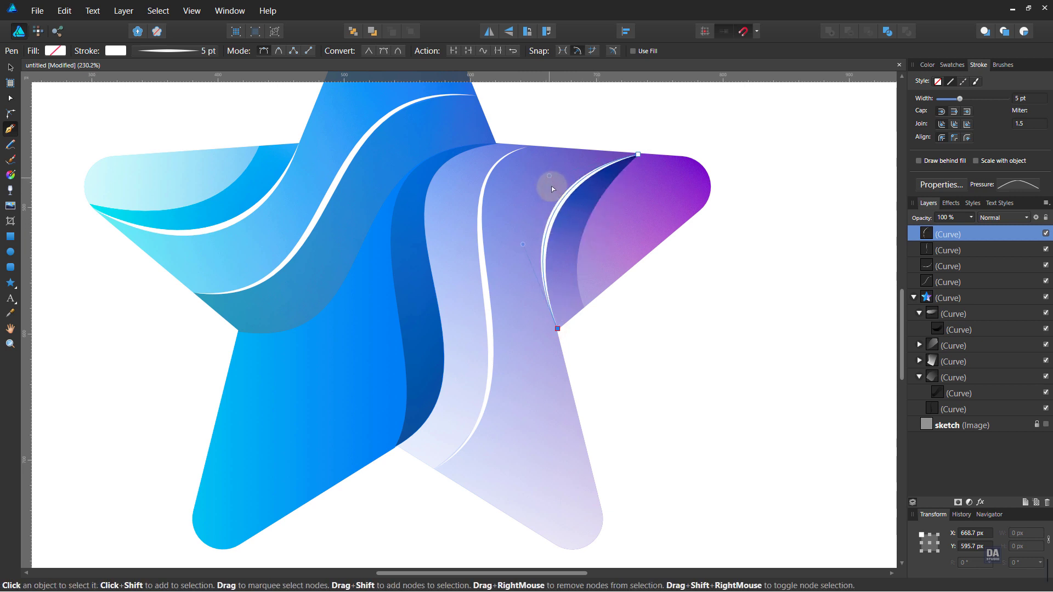
key("Escape")
scroll(463, 273, "down", 2)
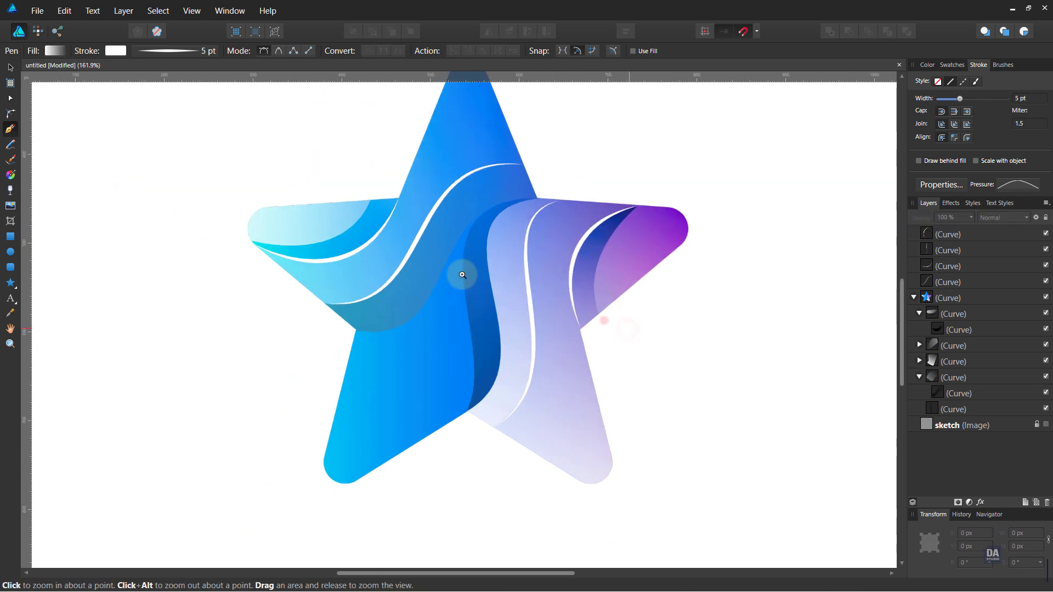
Select all four white highlight strokes and switch them to Overlay blending.
key("v")
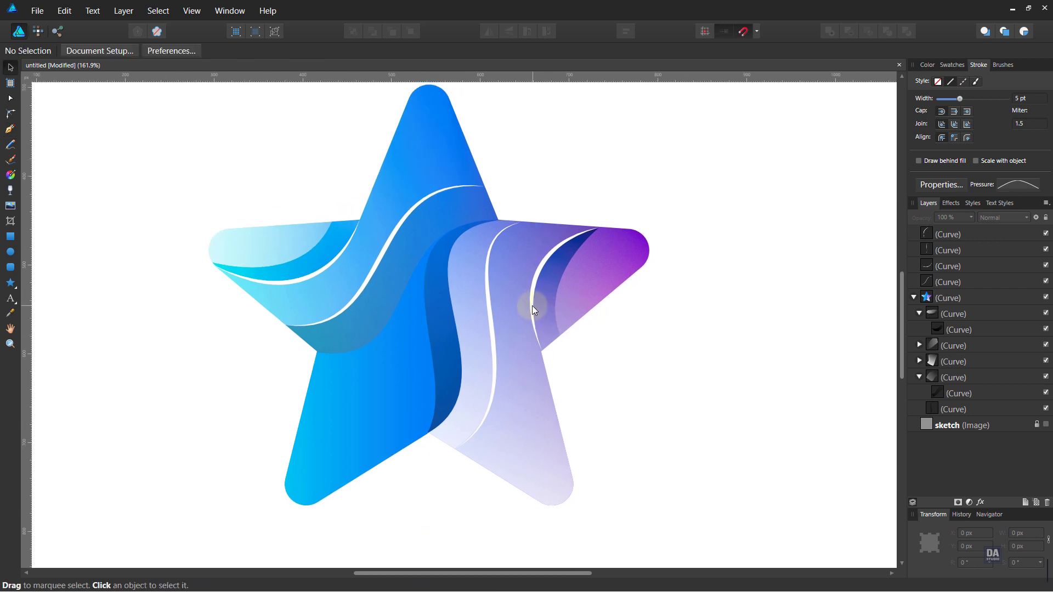
left_click(532, 305)
left_click(487, 295, "shift")
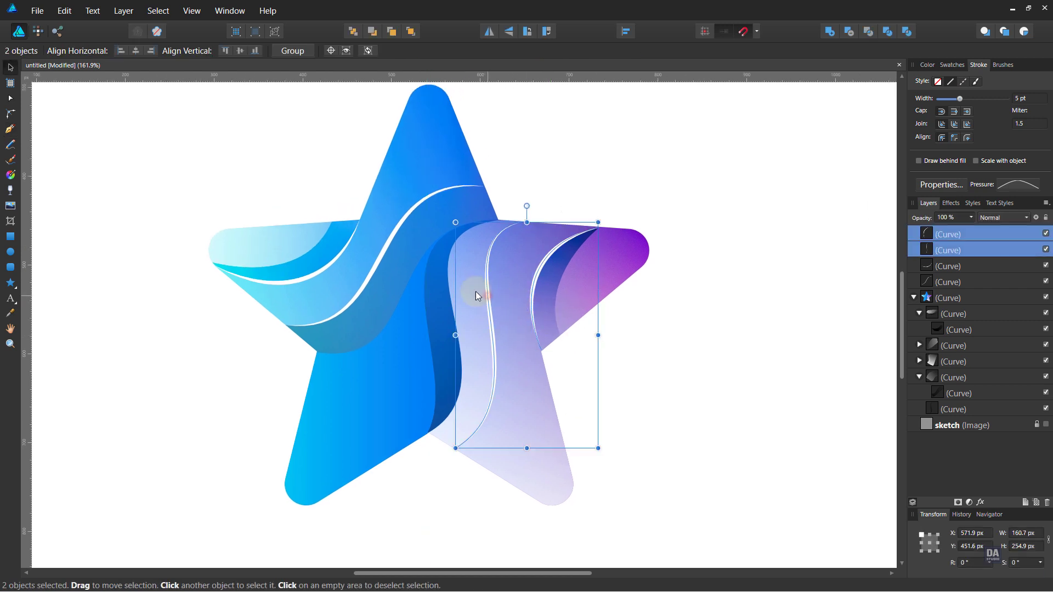
left_click(374, 265, "shift")
left_click(335, 258, "shift")
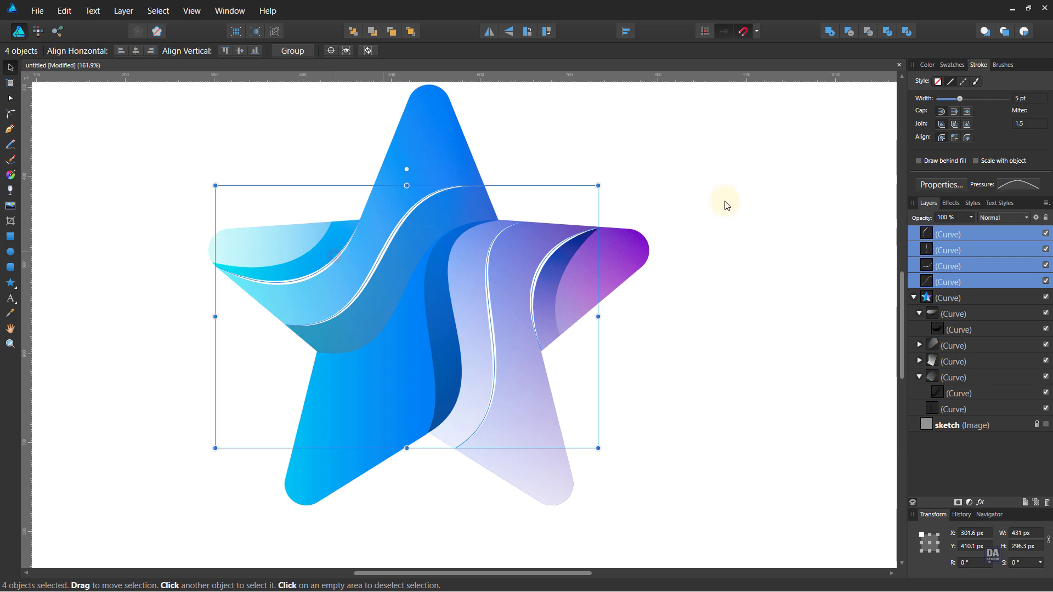
scroll(1021, 96, "up", 1)
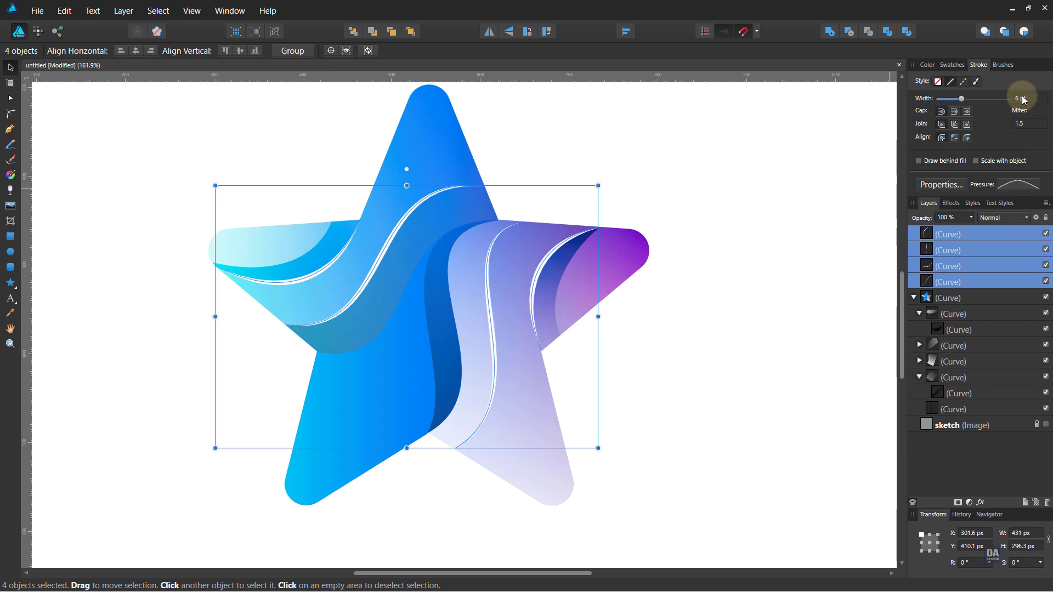
left_click(1004, 217)
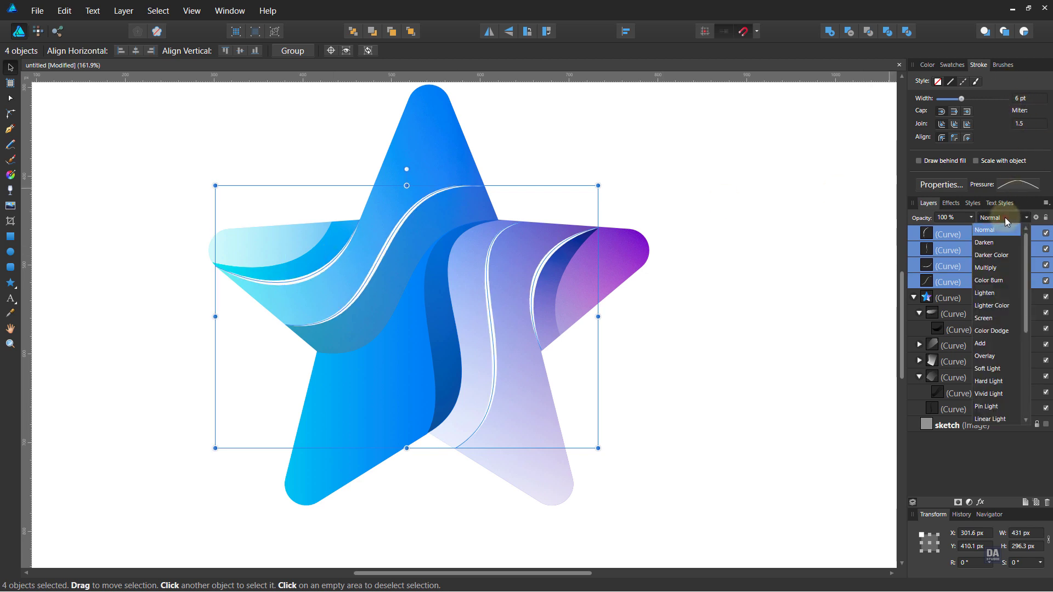
left_click(1005, 354)
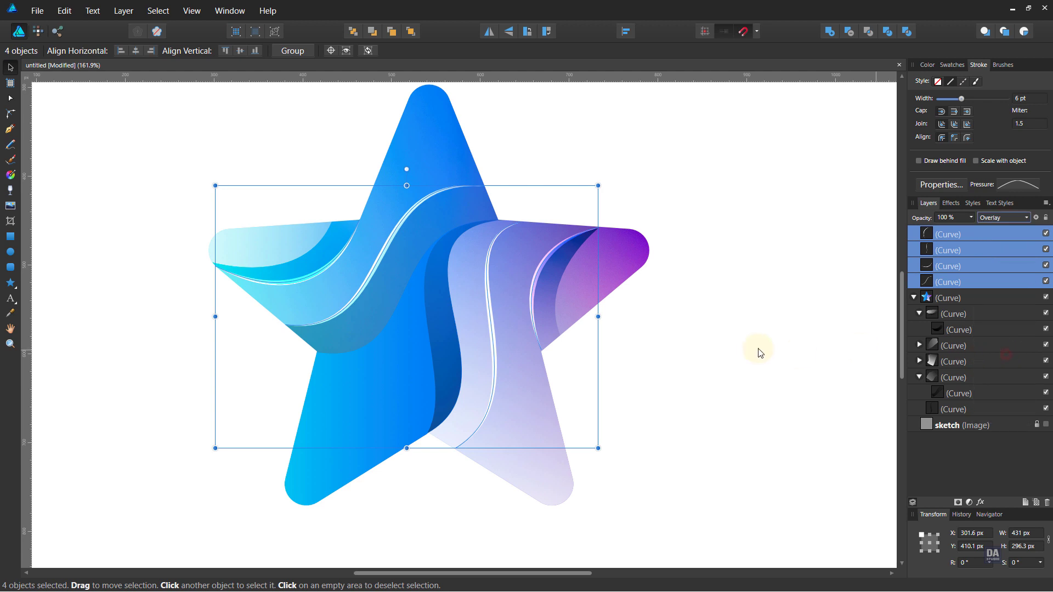
left_click(735, 354)
Zoom out and raise the Color Burn shading shape's opacity from 75% to 100%.
scroll(735, 353, "down", 2)
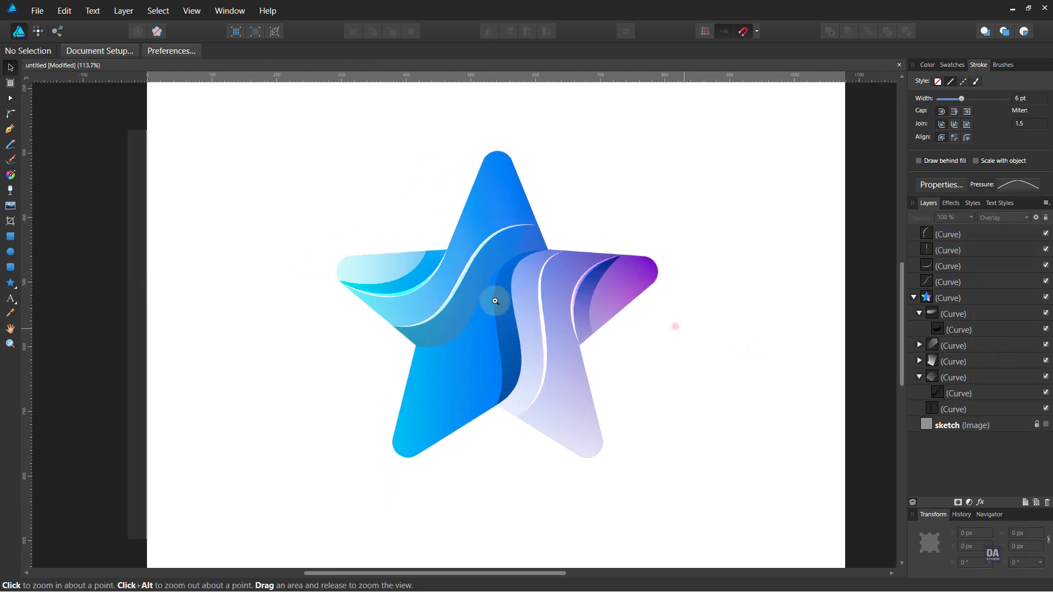
scroll(734, 350, "down", 1)
scroll(719, 346, "down", 1)
scroll(696, 338, "right", 3)
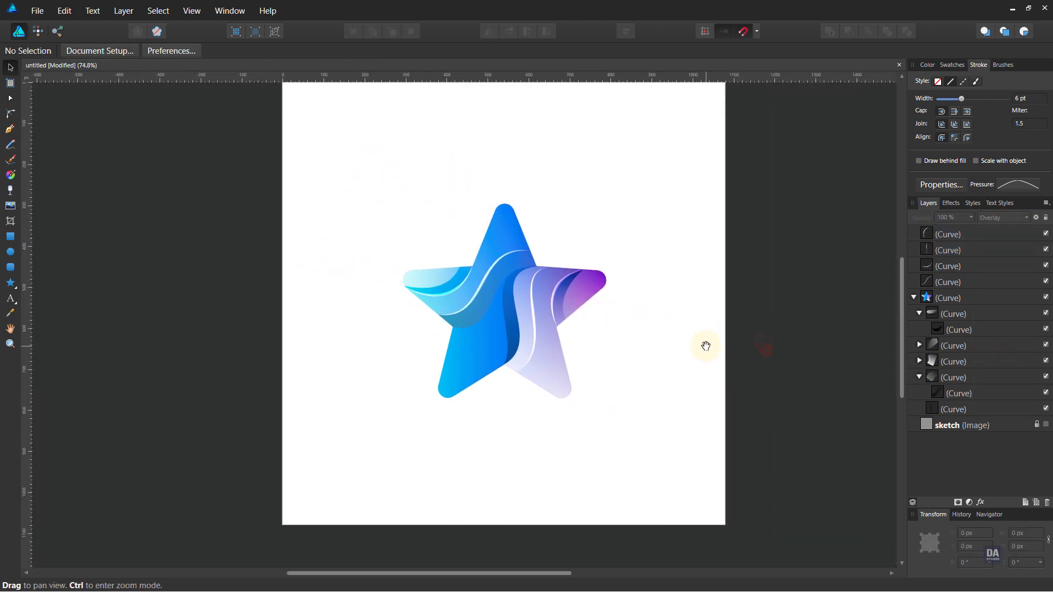
scroll(539, 337, "down", 1)
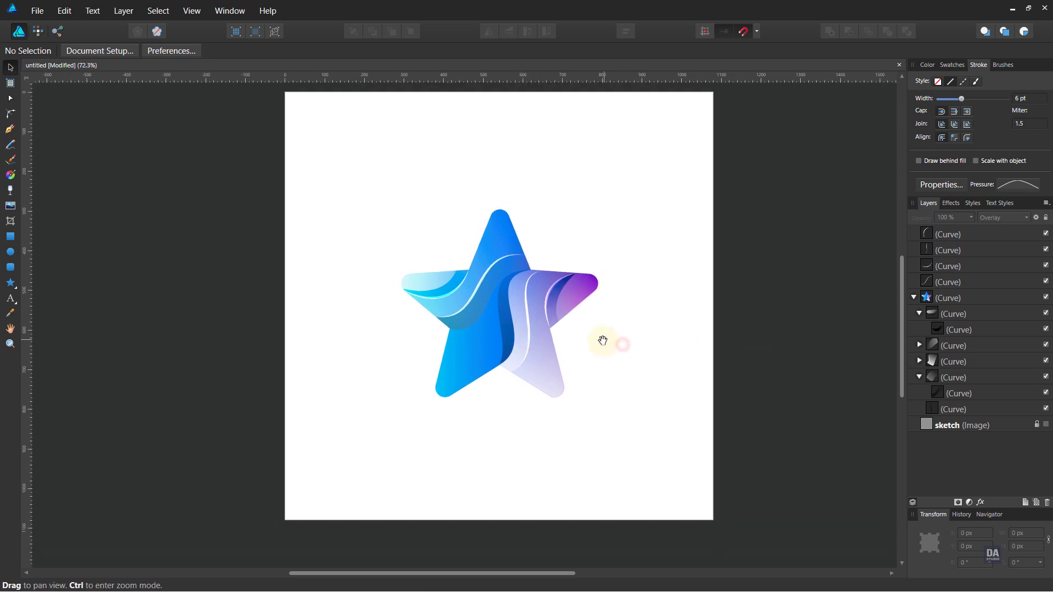
left_click(476, 324)
left_click(972, 218)
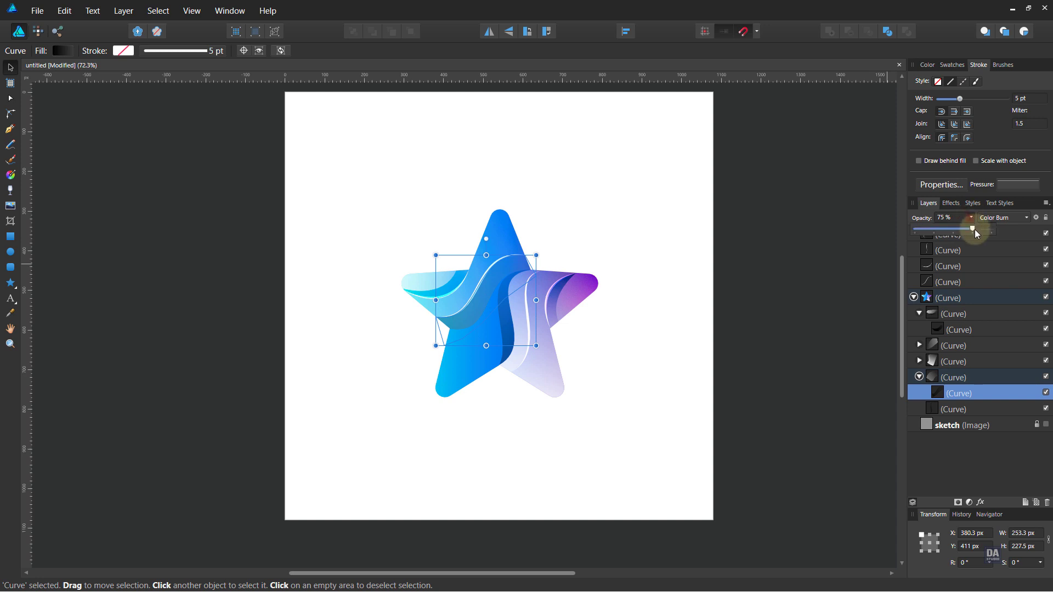
left_click_drag(975, 230, 1000, 234)
left_click(695, 322)
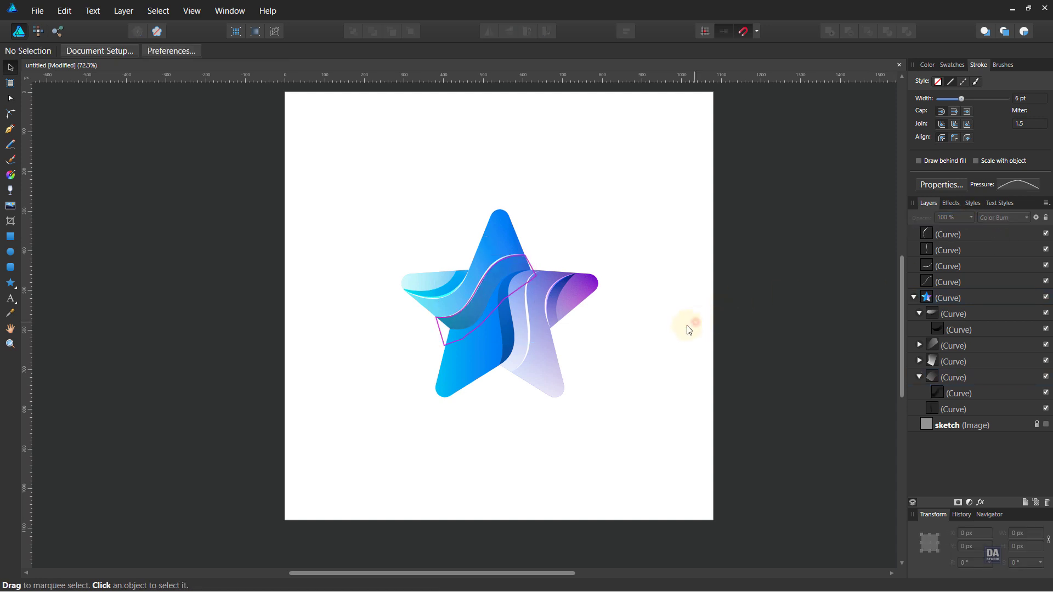